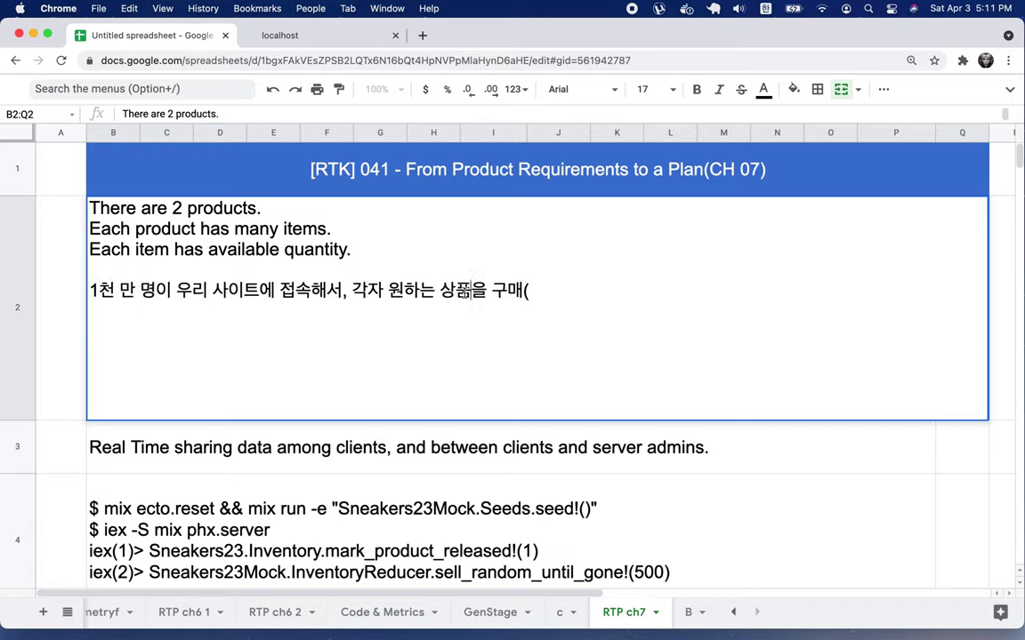
# Step: Insert "(소비재, 의료 서비스, 교육, 정부 서비스, 교통 물류....)" after "상품" in cell B2's Korean line and end the line with "구매."
pyautogui.write('(')
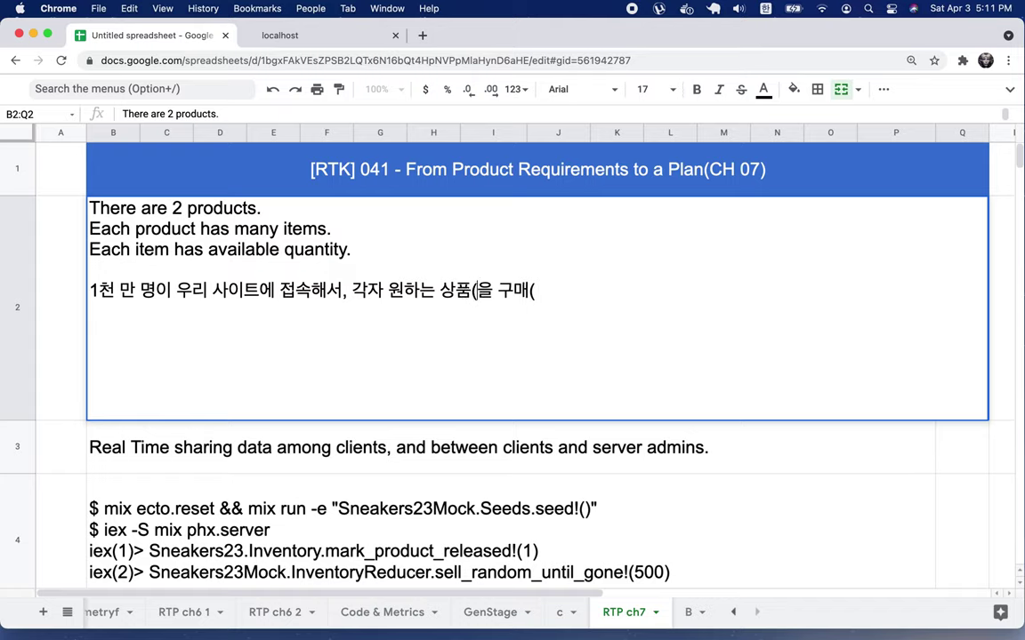
pyautogui.write('소비재, 으')
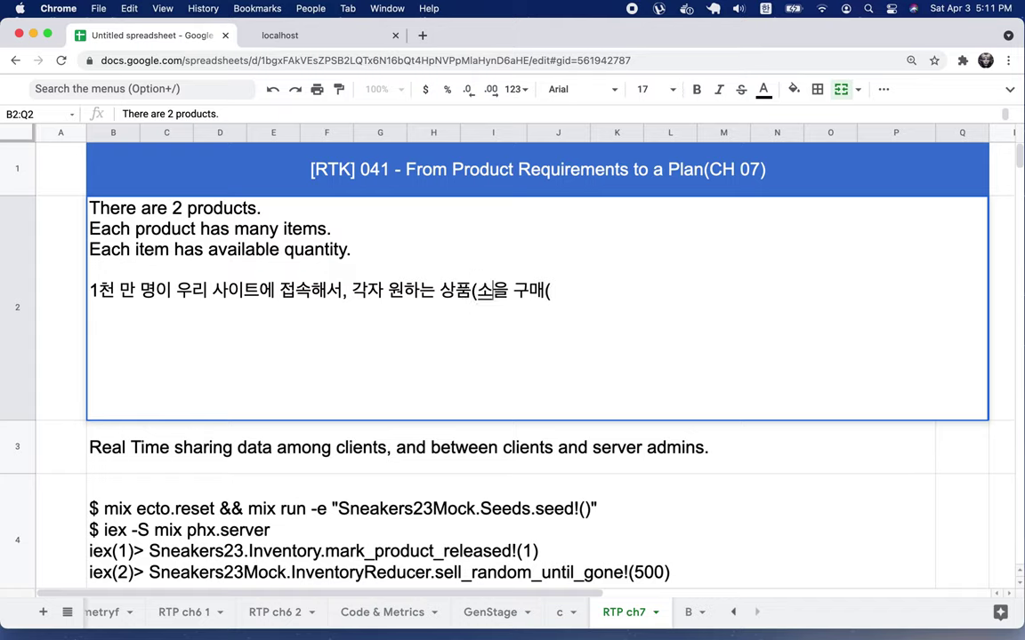
pyautogui.write('의료 서비스, ')
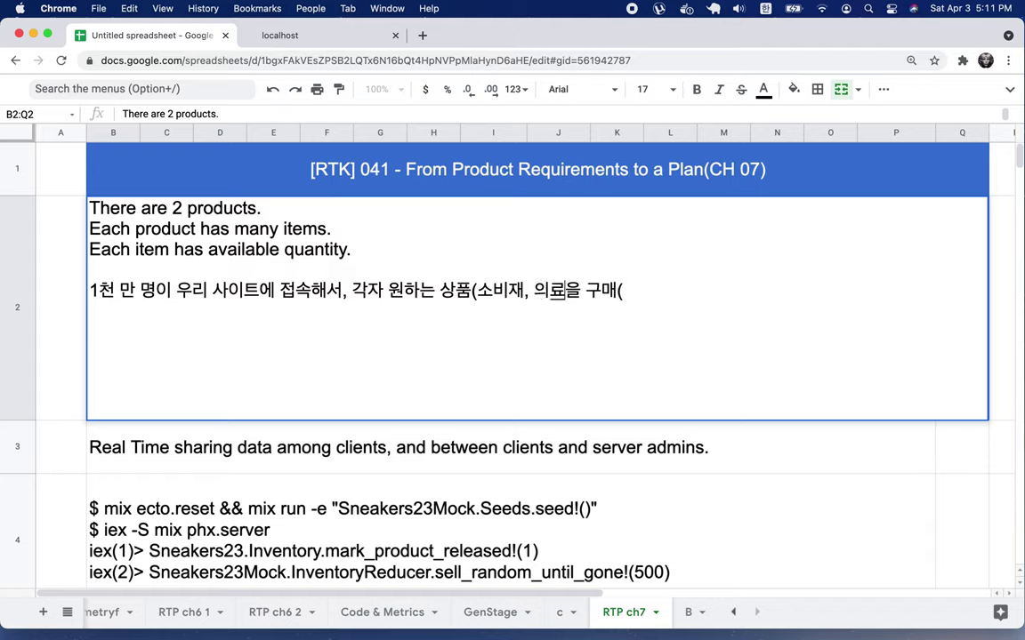
pyautogui.write('교육, 제')
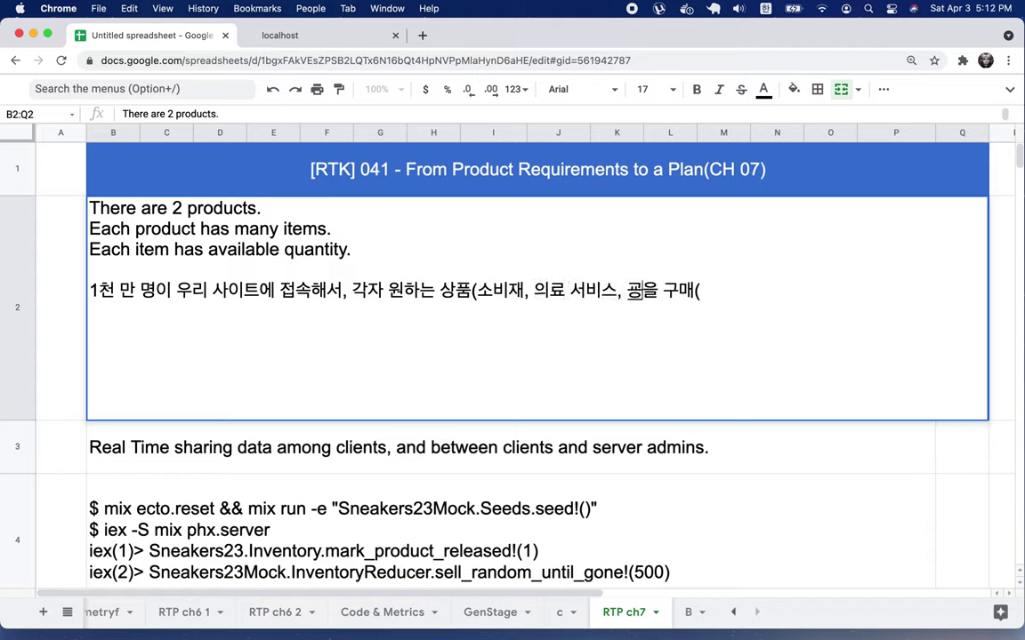
pyautogui.write('정부 서비스, ')
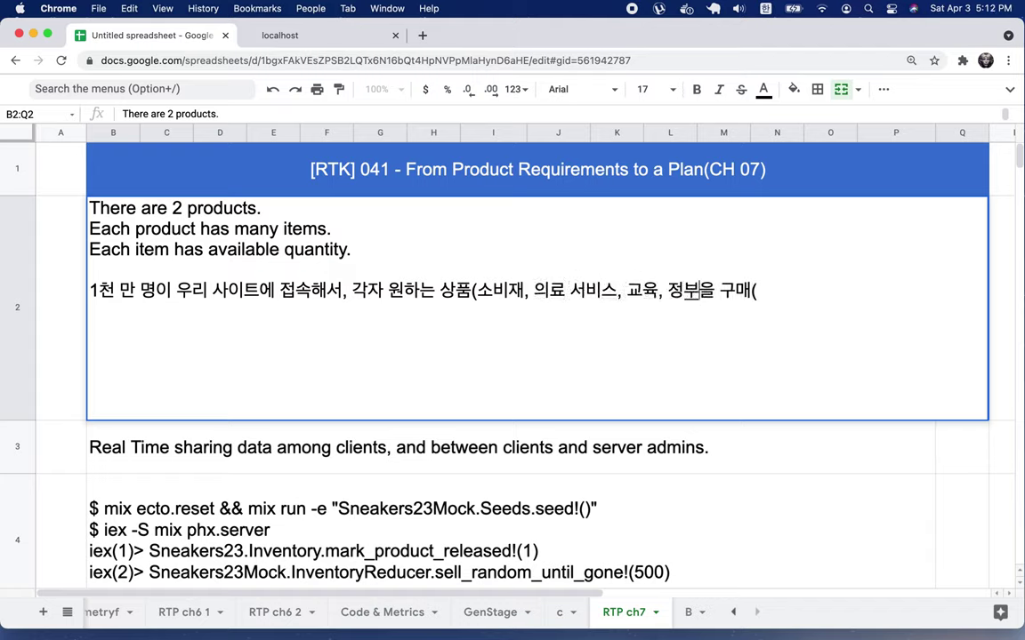
pyautogui.write('교통 물류')
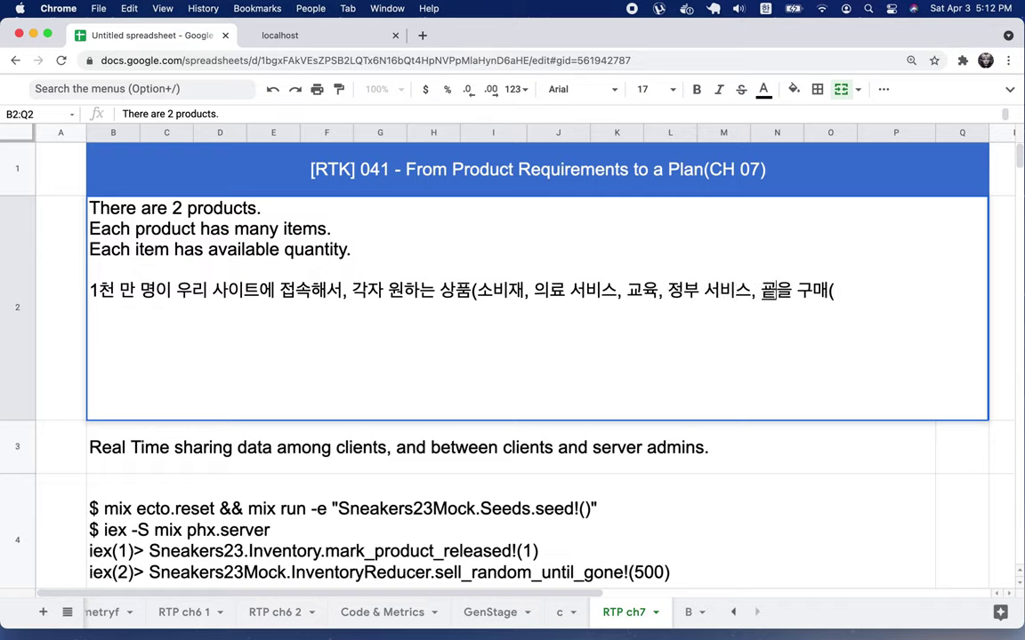
pyautogui.write('....')
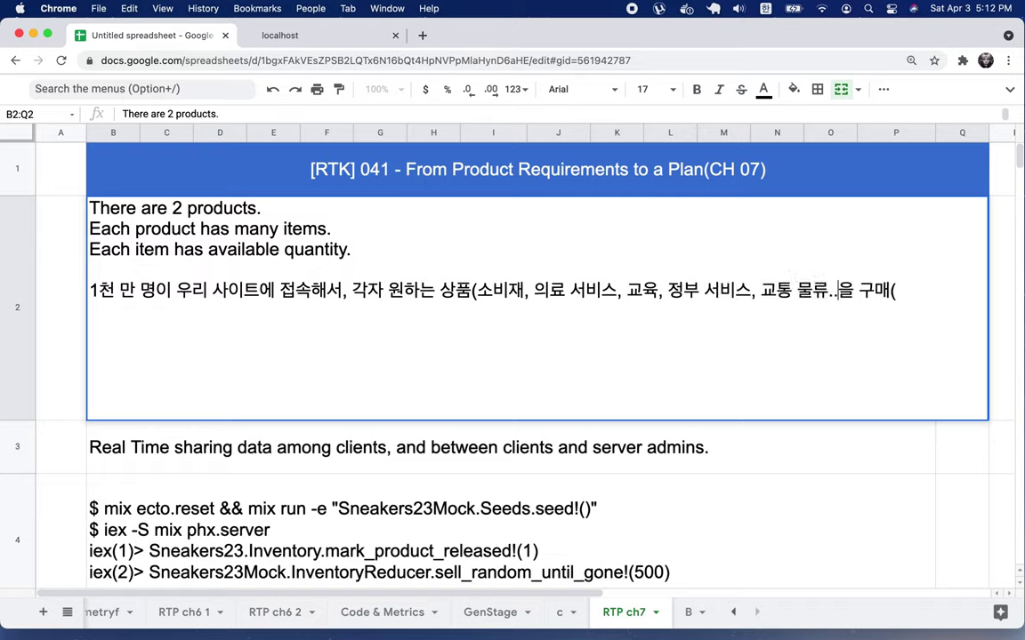
pyautogui.write(')')
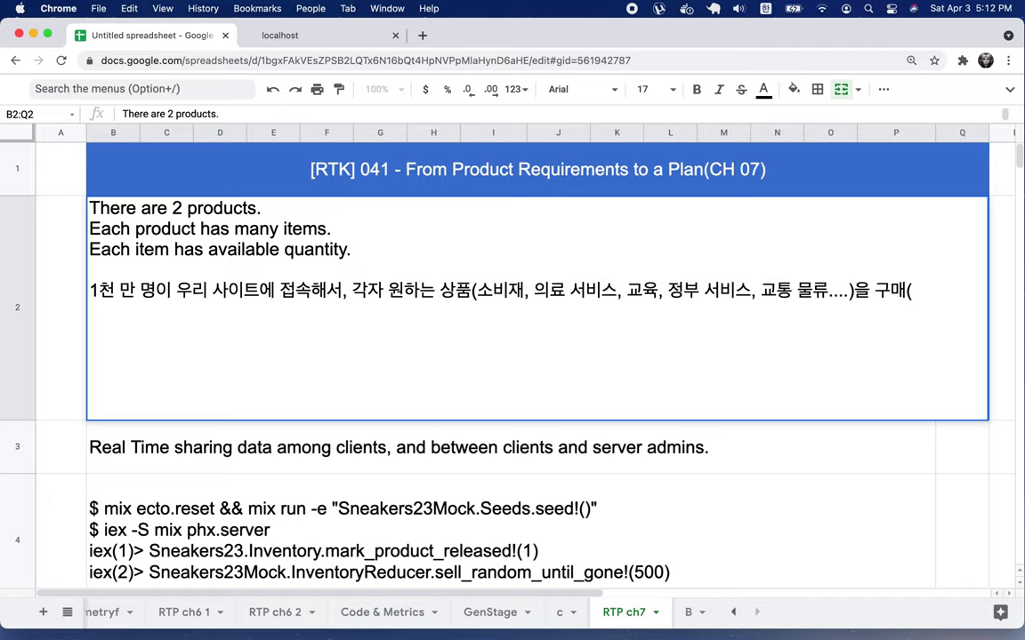
pyautogui.write('.')
# Step: Replace the word "우리" before "사이트에" with "표준은행" in the Korean line
pyautogui.doubleClick(194, 290)
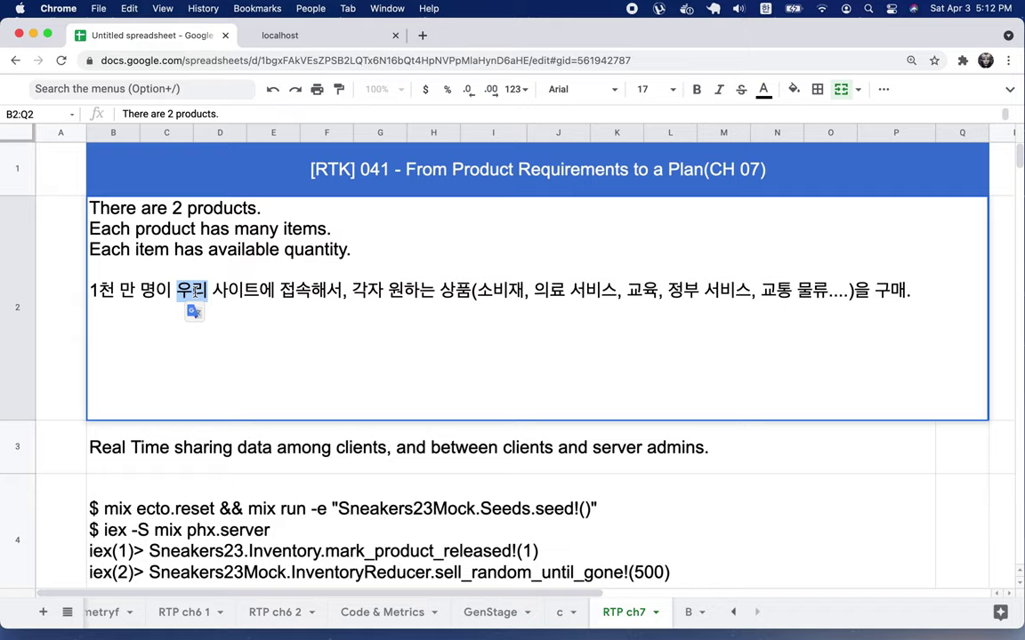
pyautogui.write('표준은행')
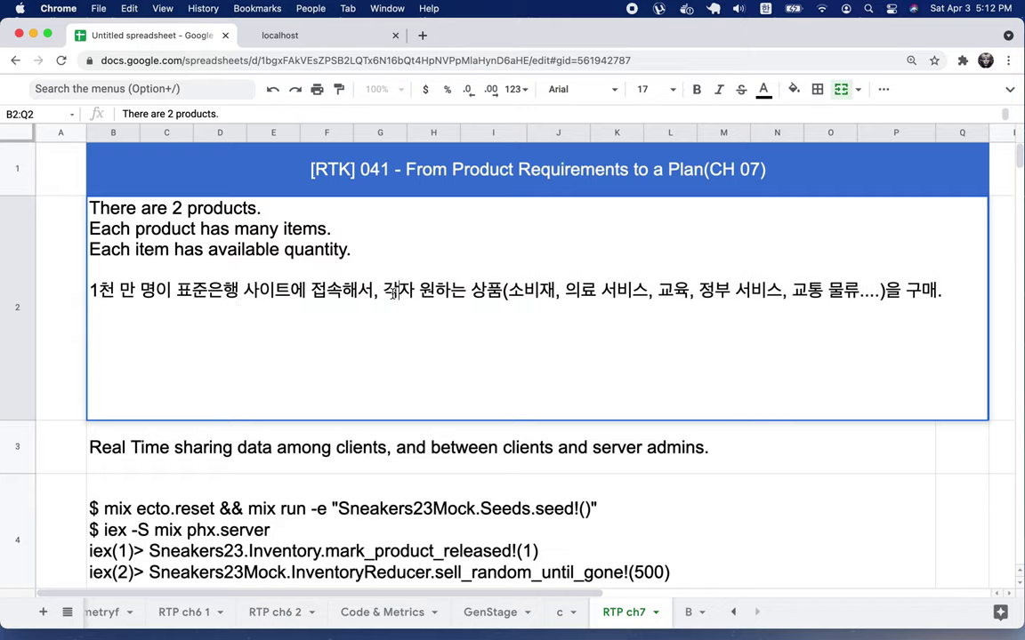
pyautogui.moveTo(399, 292); pyautogui.dragTo(530, 302)
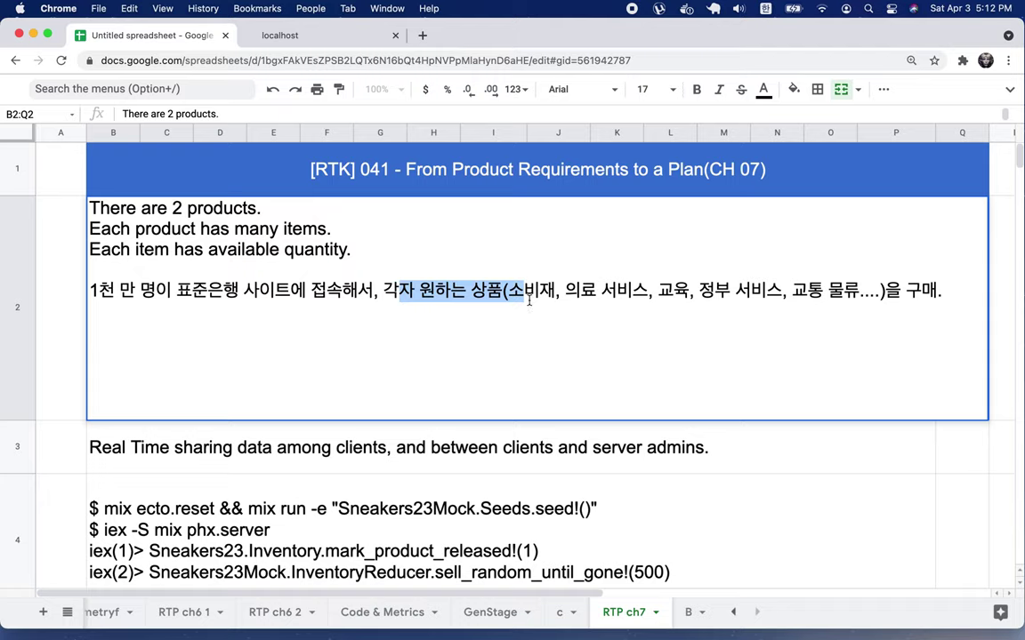
# Step: Add a new line below reading "1백 만 사업자가 제각기 상품을 판매."
pyautogui.click(966, 289)
pyautogui.write('1')
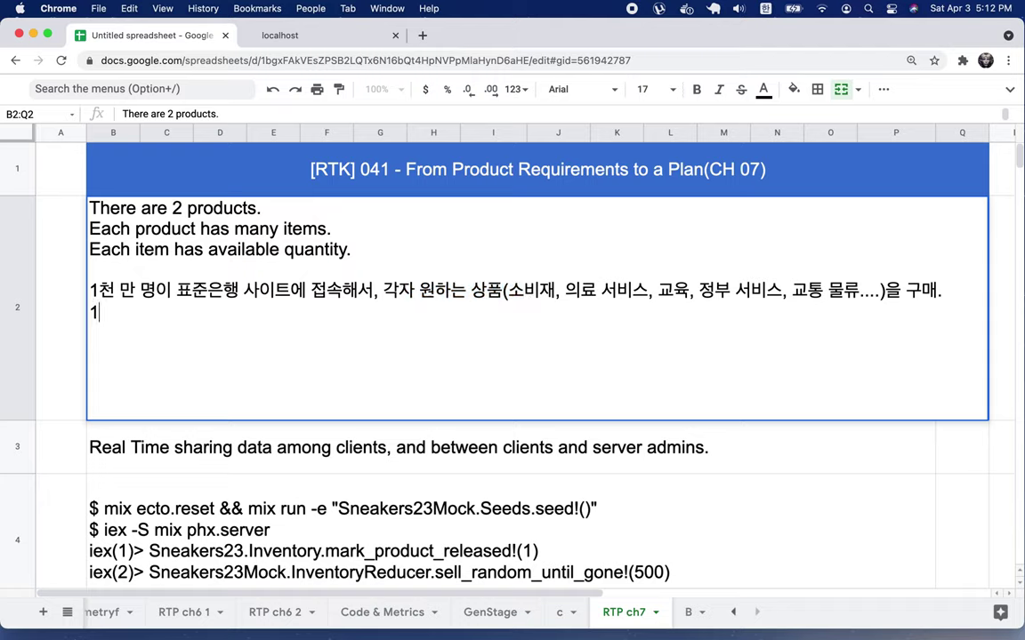
pyautogui.write('백 ㅁ만 사업')
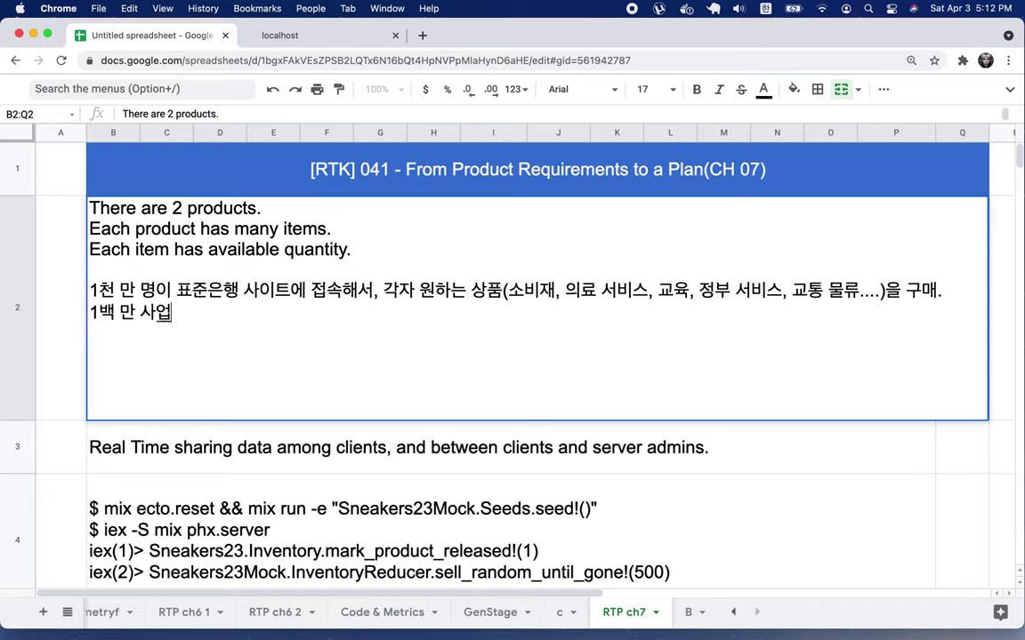
pyautogui.write('자가 제각기 ')
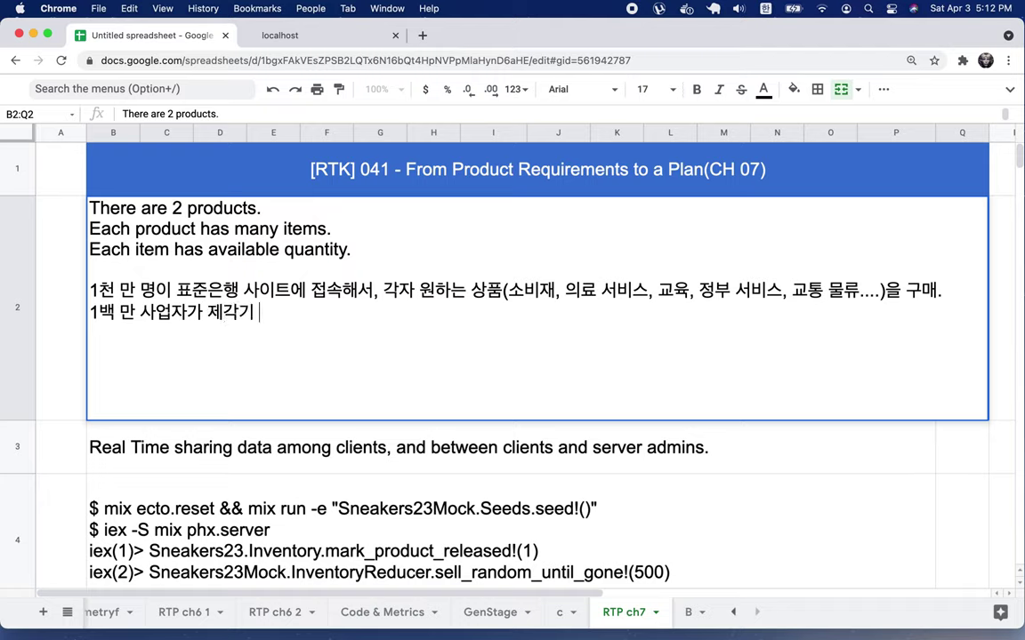
pyautogui.write('상품을 ')
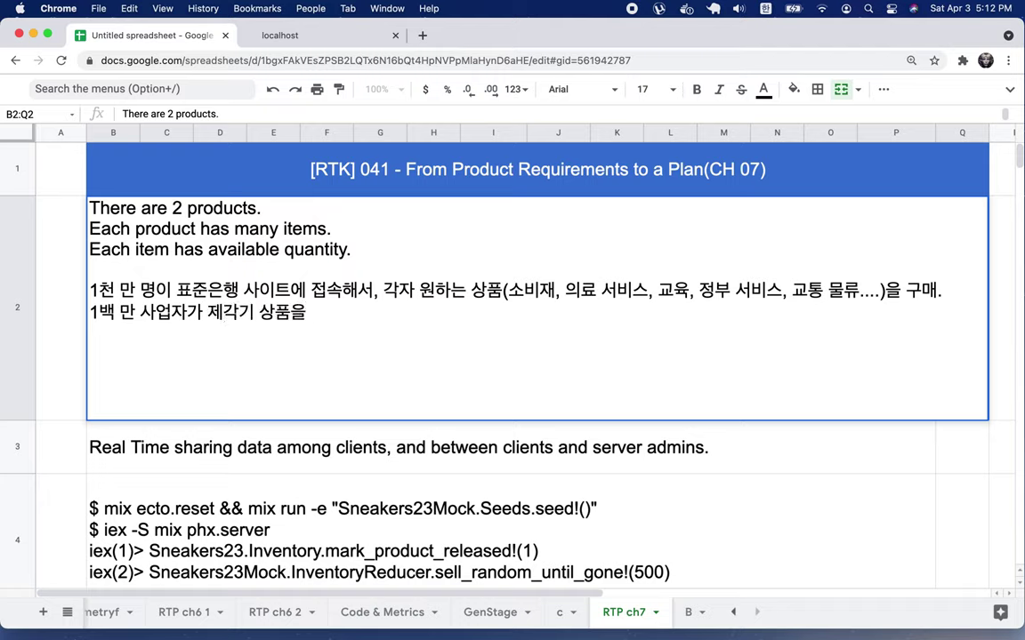
pyautogui.write('판매.')
# Step: Add a numbered line reading "(1) 각 사업자의 재고 수준을 실시간으로 모든 고객들이 공유"
pyautogui.write('(1)')
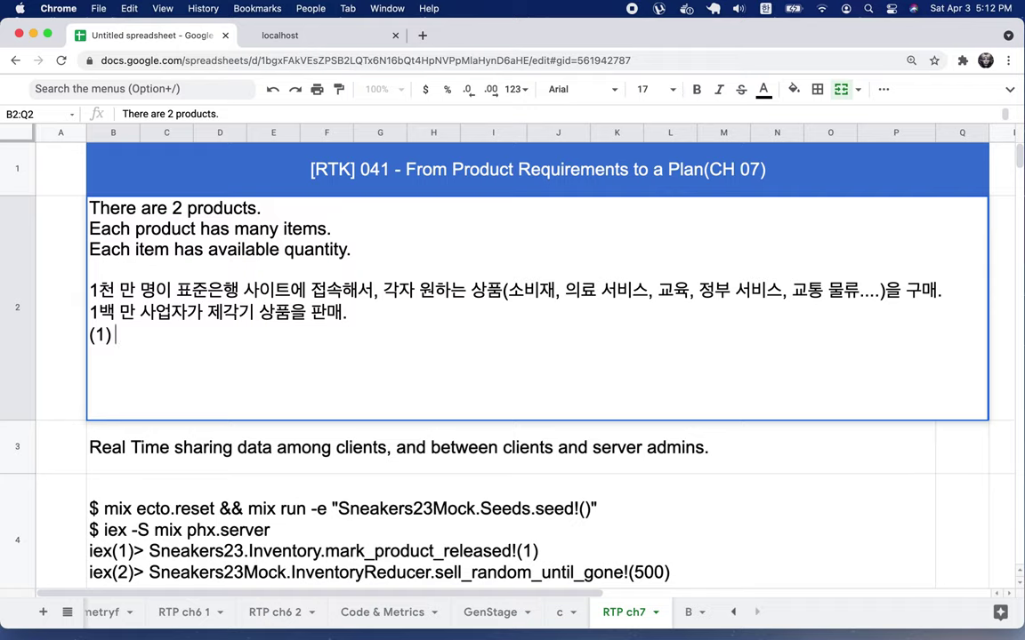
pyautogui.write(' 각 사업장')
pyautogui.write('의 재고 수준')
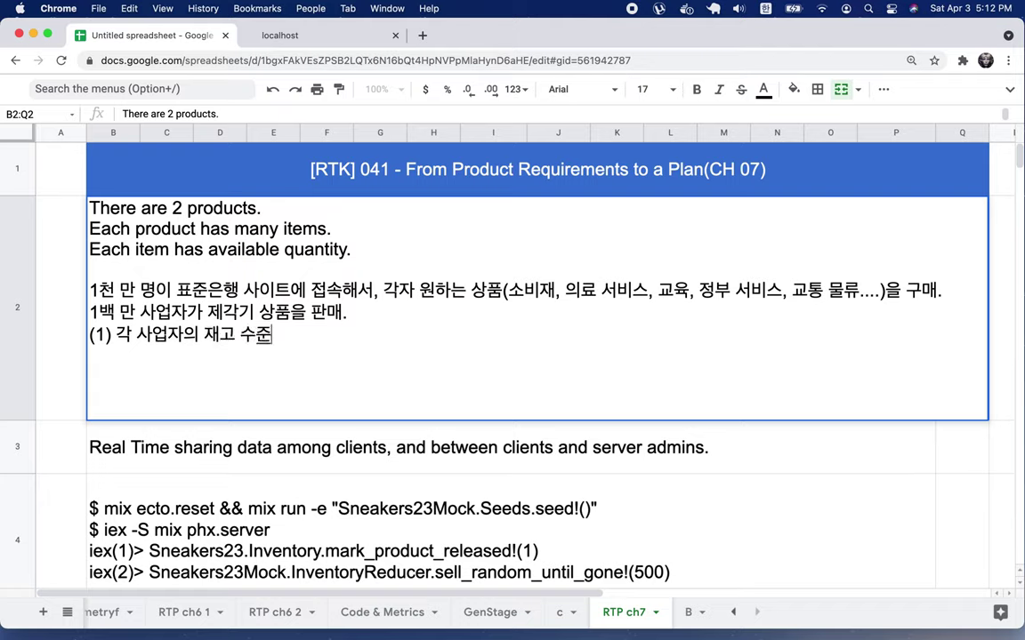
pyautogui.write('을 실시가느오')
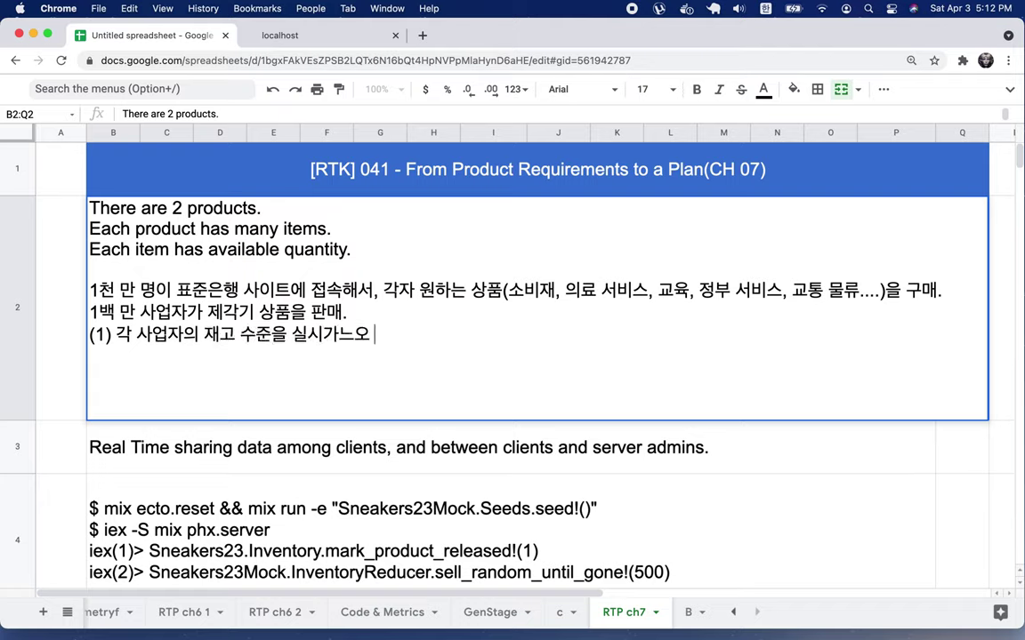
pyautogui.press('BackSpace')
pyautogui.press('BackSpace')
pyautogui.press('BackSpace')
pyautogui.write('ㄴ으로 몯')
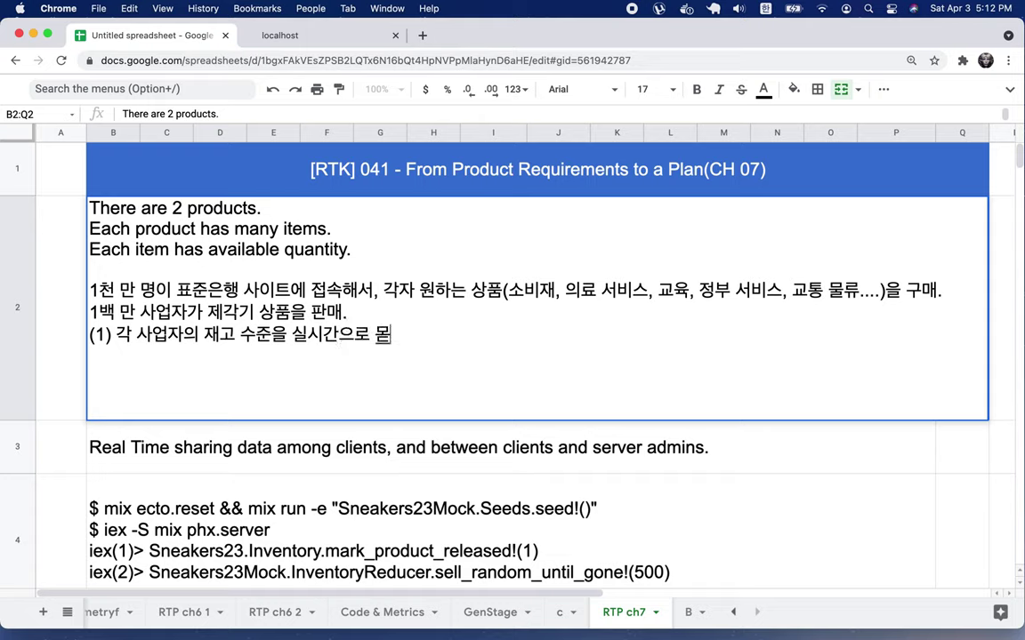
pyautogui.write('든 고객들ㅇ')
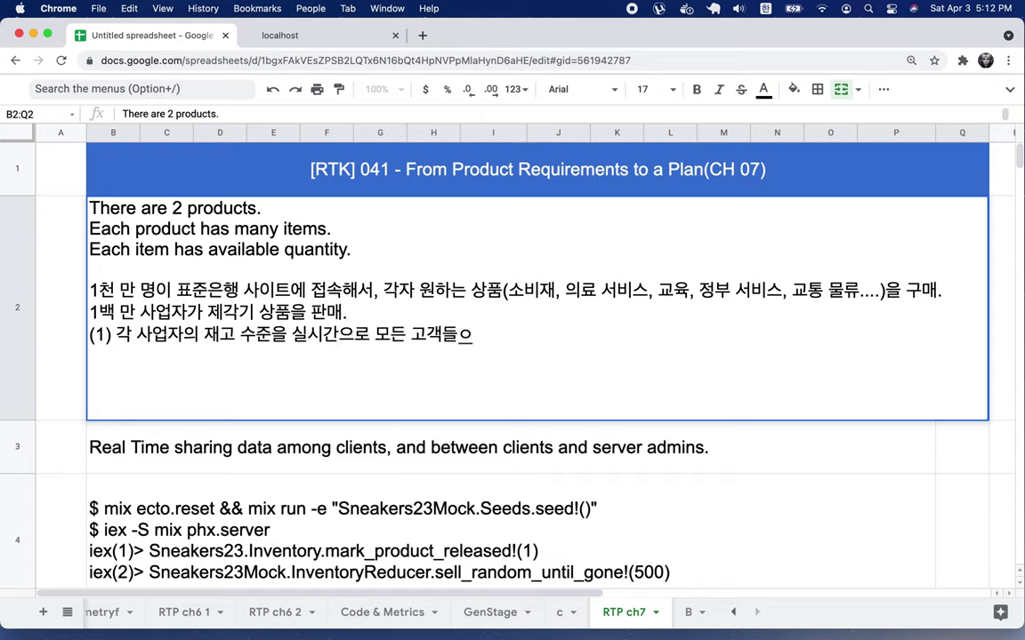
pyautogui.write('ㅣ 공유')
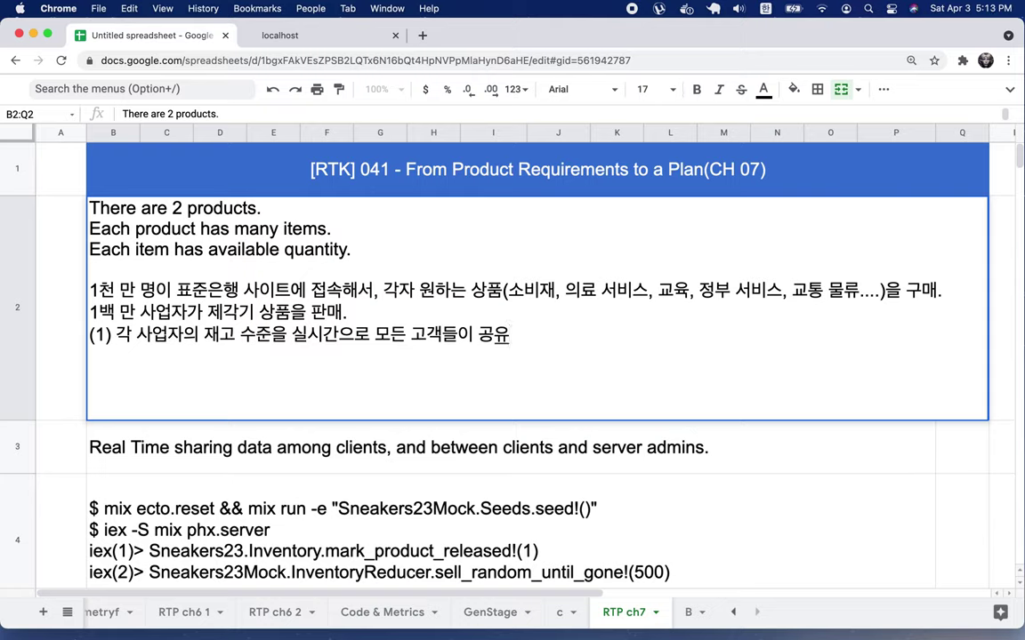
# Step: Open a parenthesis after "공유" with the first example, "모모 병원 신경과에 대기 중인 환자의 수"
pyautogui.write('(')
pyautogui.write('모모 병')
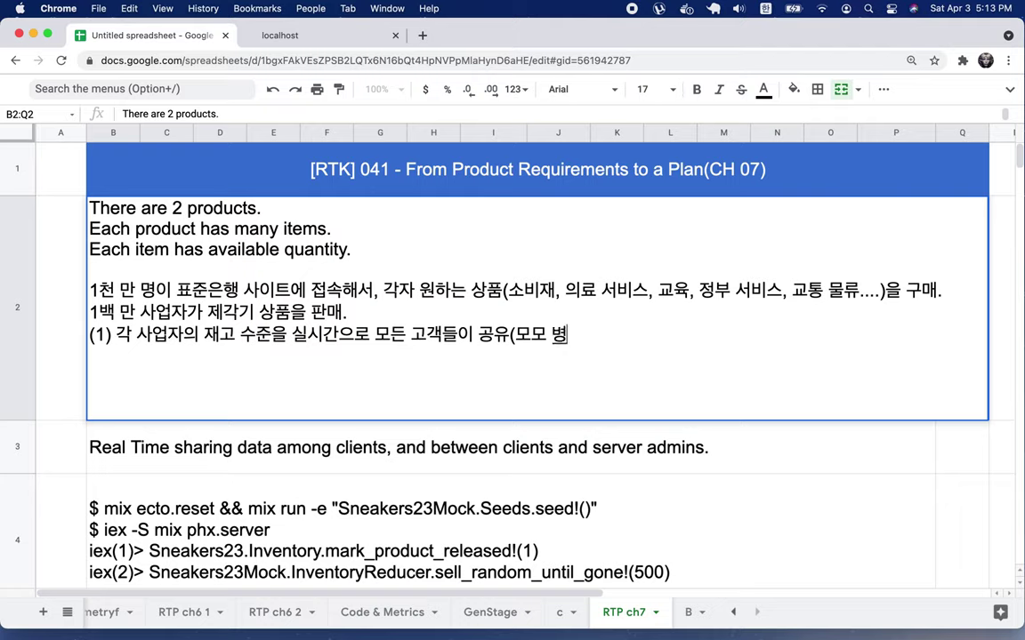
pyautogui.write('원 신경과에 ')
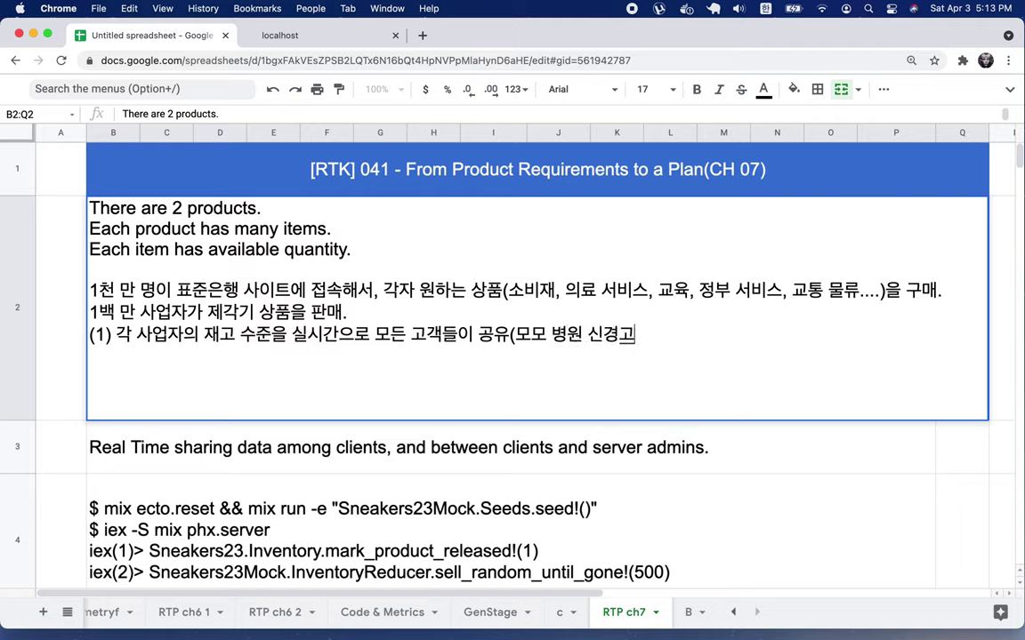
pyautogui.write('대기 중인 ')
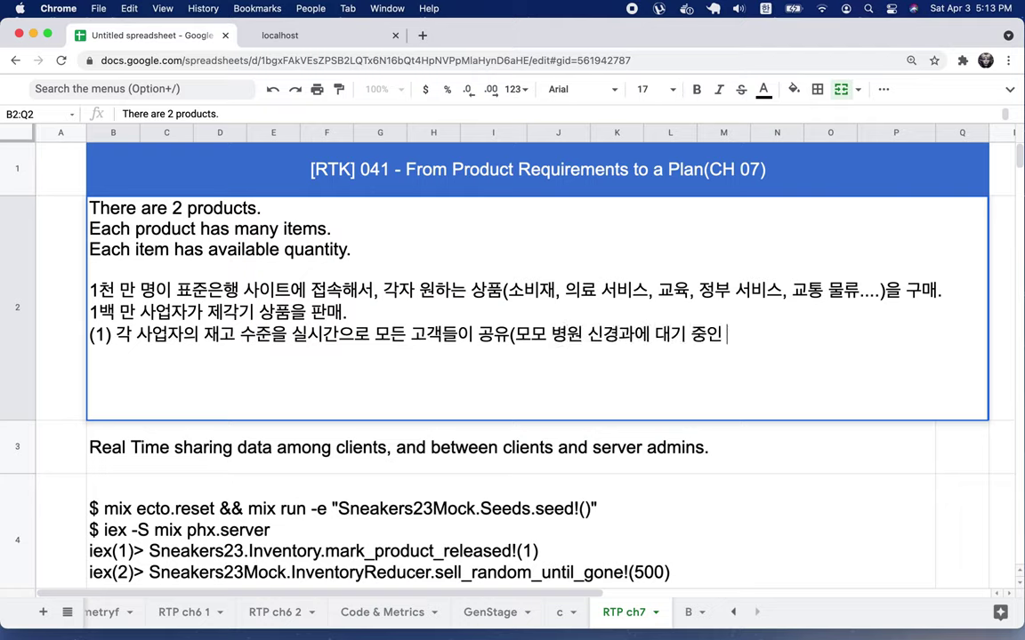
pyautogui.write('화ㄴ자의 수')
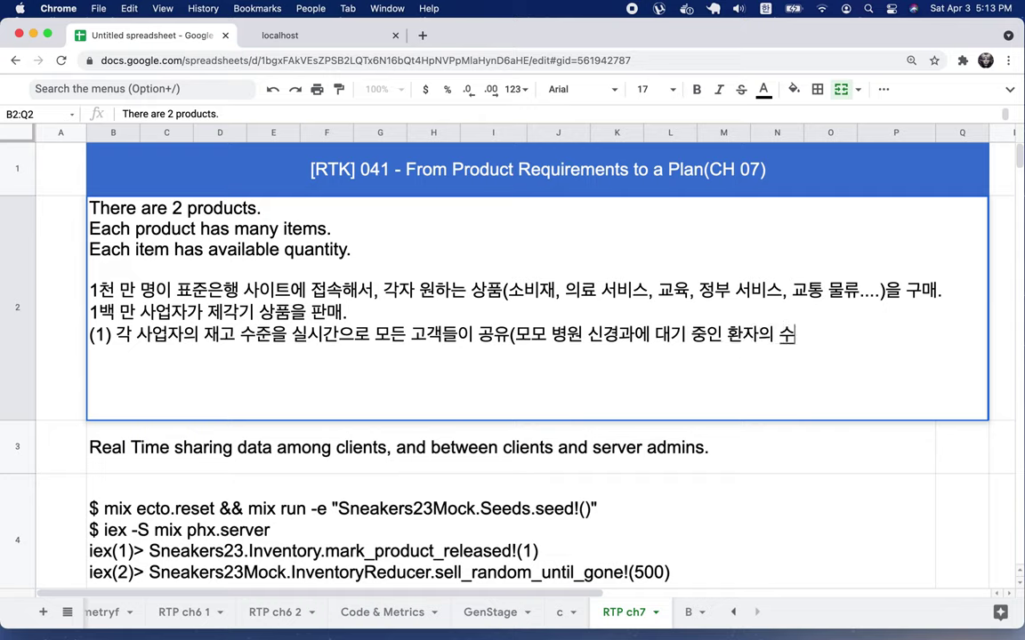
# Step: Continue item (1) with the restaurant example ", 모모 식당에서 식사 중인 사람들의 수"
pyautogui.write(', 모모 식다')
pyautogui.write('ㅇ에서 식장')
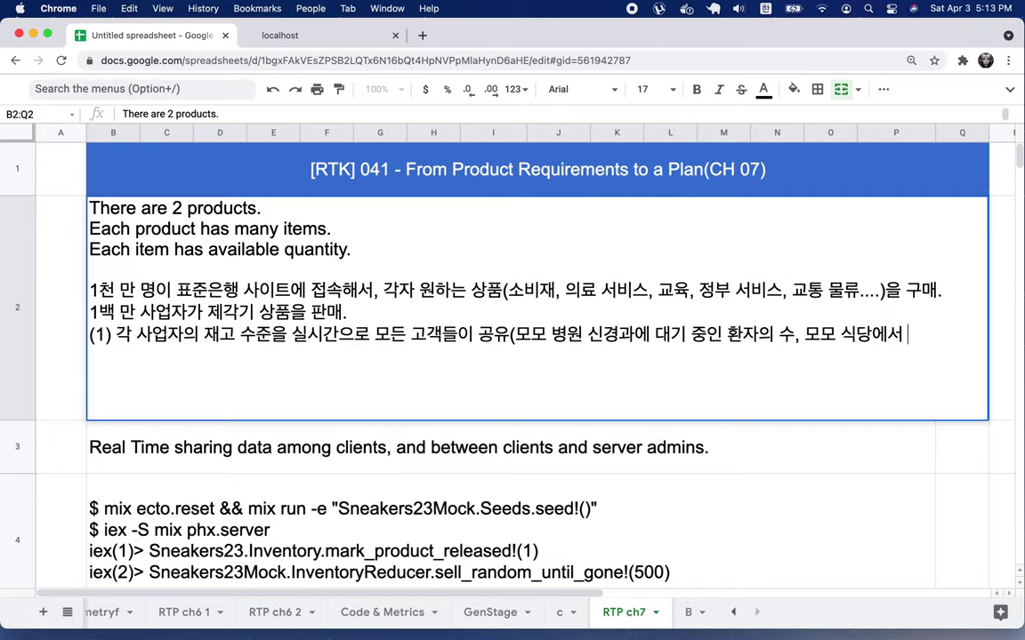
pyautogui.press('BackSpace')
pyautogui.press('BackSpace')
pyautogui.press('BackSpace')
pyautogui.write('사 중인 사')
pyautogui.write('람')
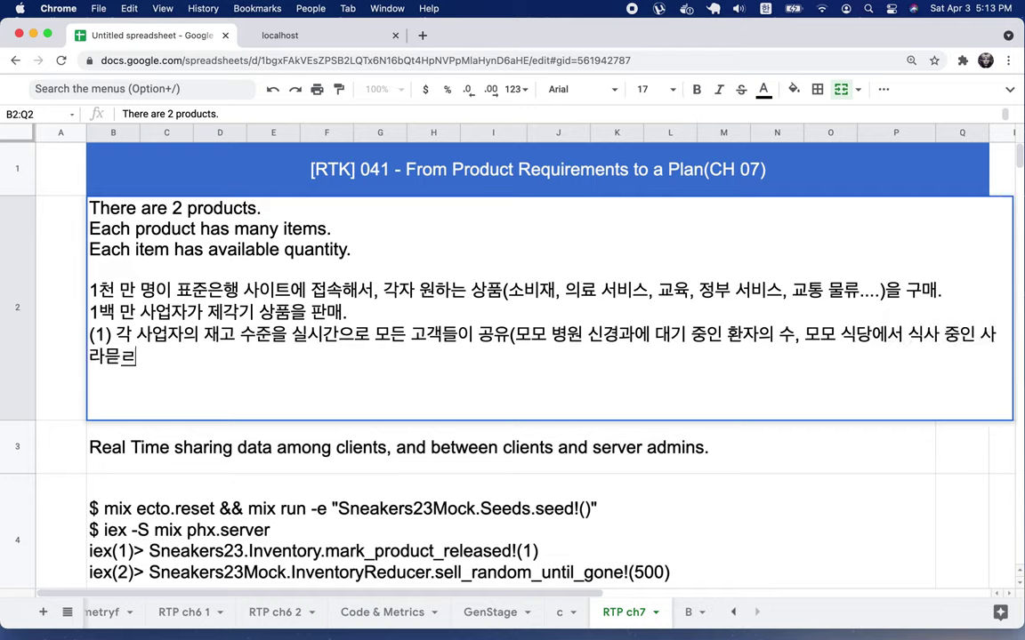
pyautogui.write('들의 수, ㅂ')
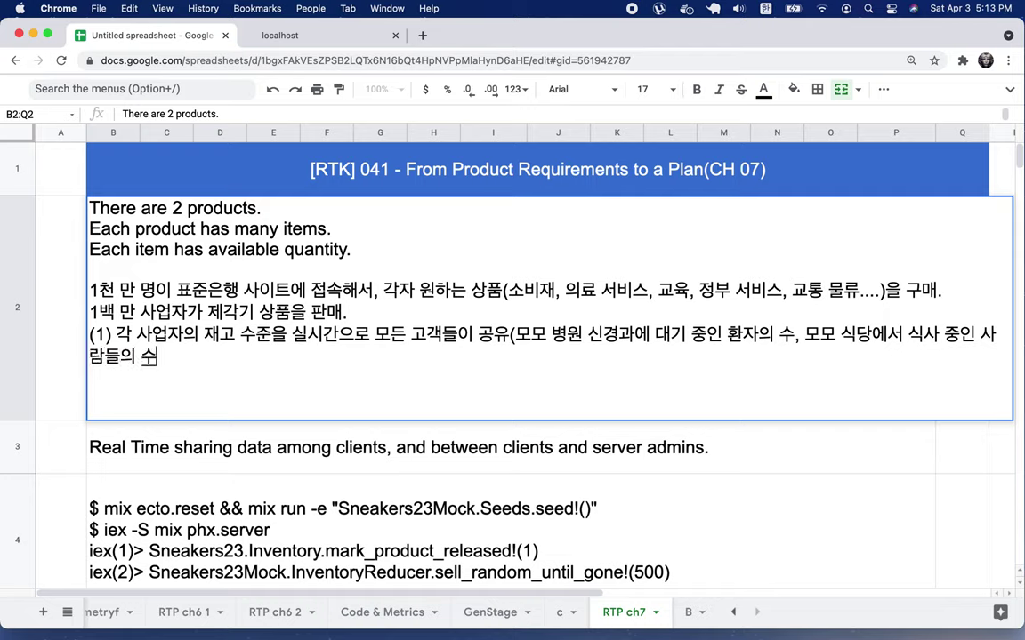
# Step: Extend the restaurant example in item (1) with "혹은 예약 가능한 테이블의 수, 혹은"
pyautogui.press('BackSpace')
pyautogui.press('BackSpace')
pyautogui.write('혹은 예')
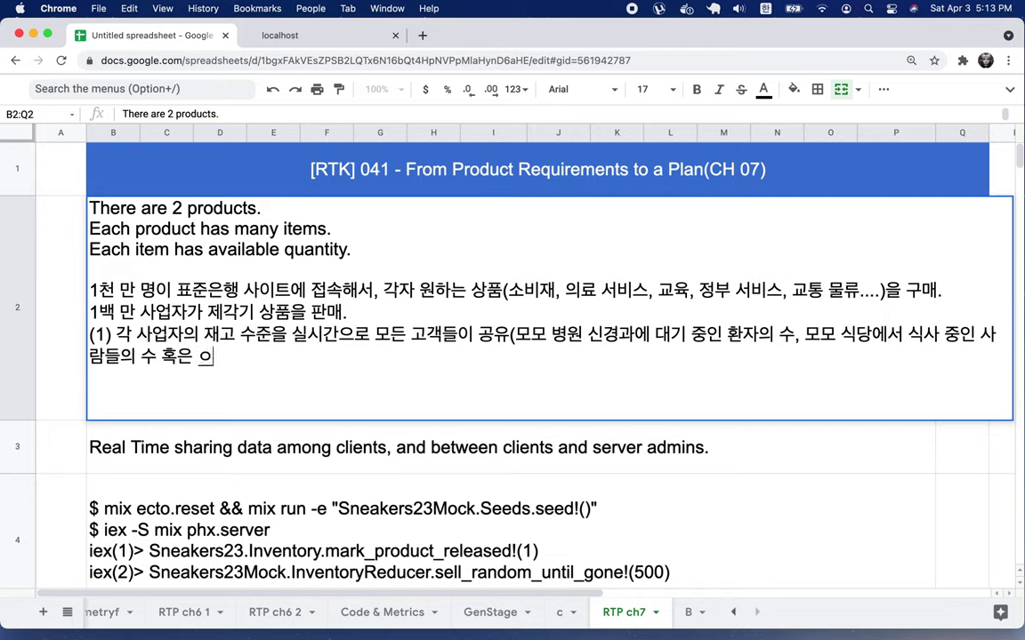
pyautogui.write('약 가능한 테')
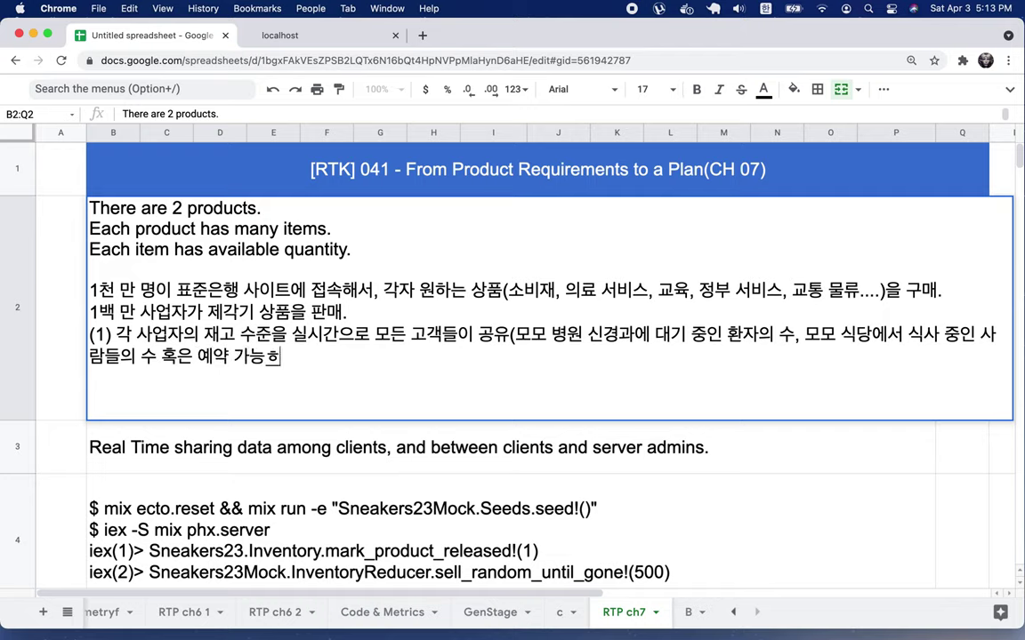
pyautogui.write('이블의 ')
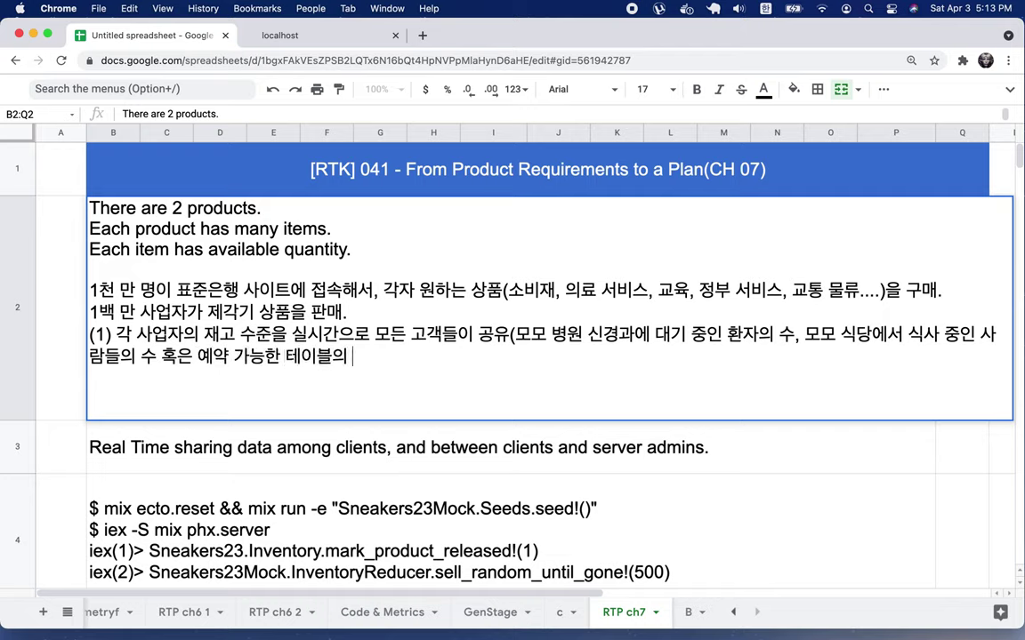
pyautogui.write('수, 혹은')
# Step: Continue item (1) after "혹은" with the online lecture example "특정 인터넷 강의를 수강 중인 학습자의"
pyautogui.write(' 인텐')
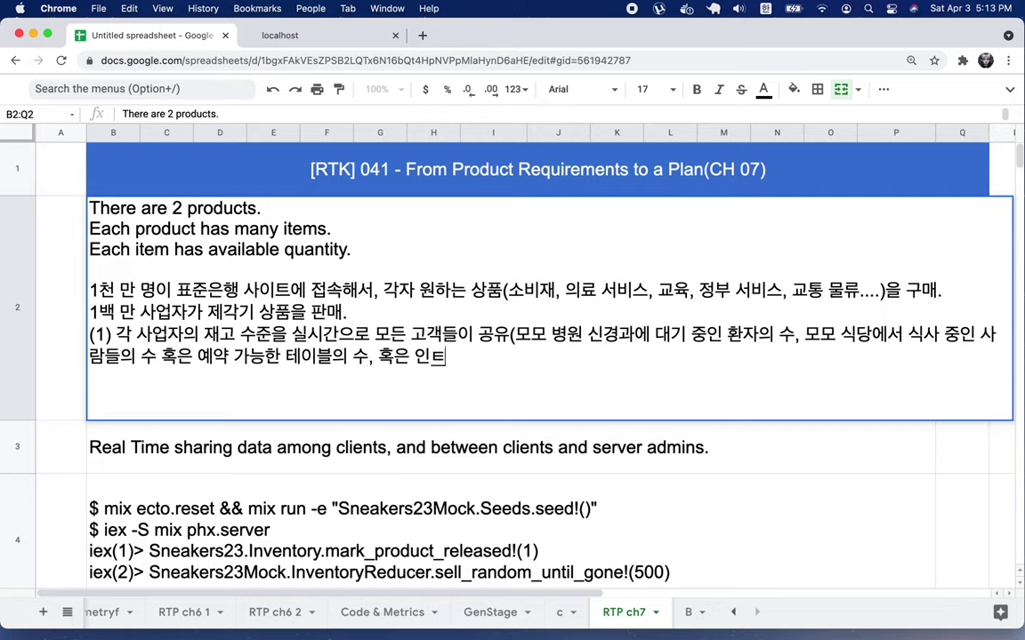
pyautogui.press('BackSpace')
pyautogui.press('BackSpace')
pyautogui.write('터넷 강의')
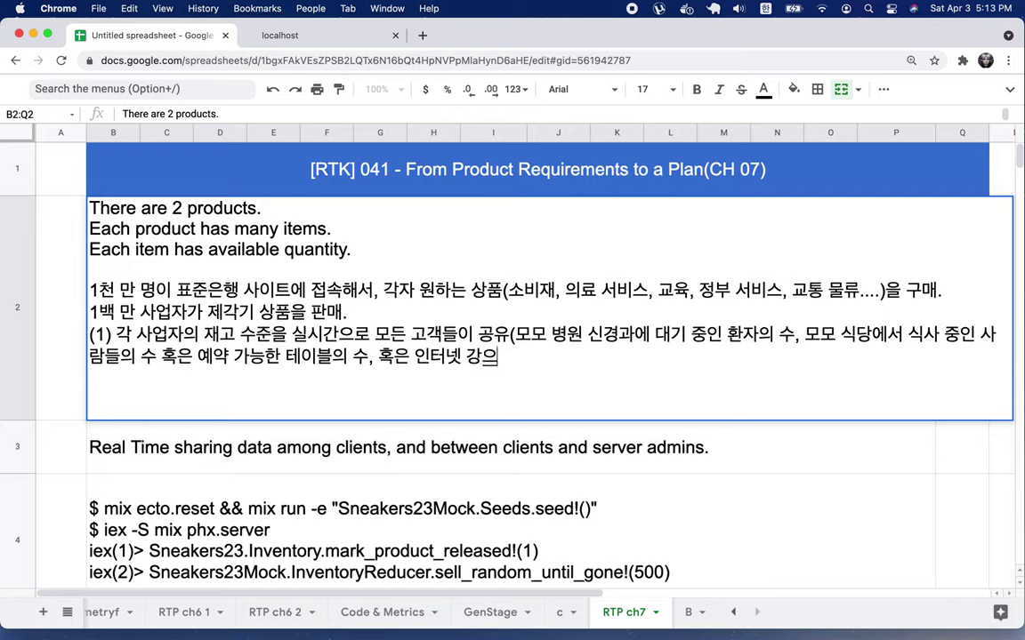
pyautogui.write('에')
pyautogui.click(415, 357)
pyautogui.write('특정')
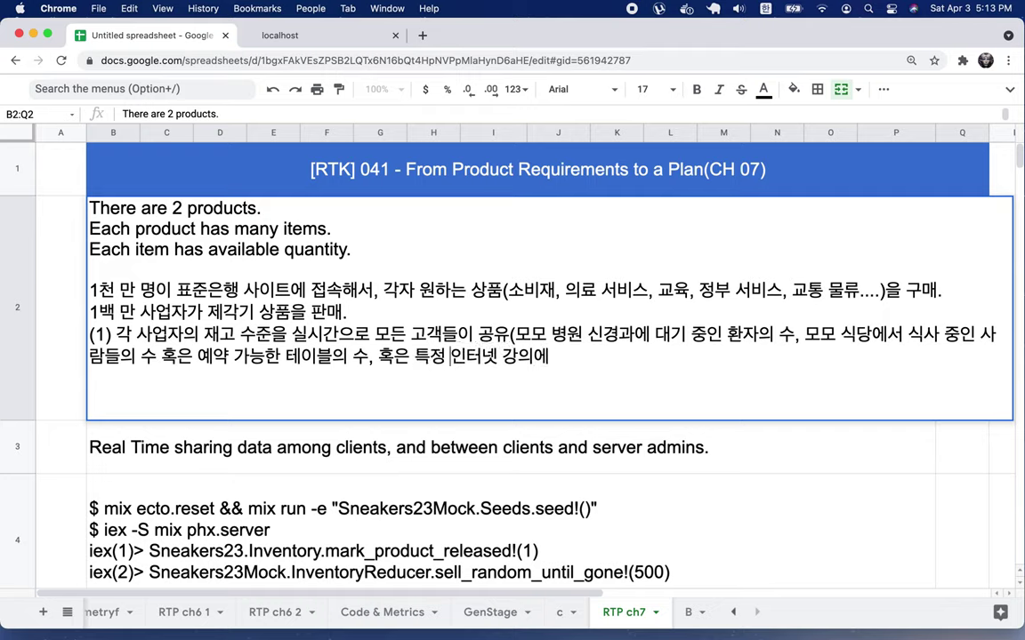
pyautogui.click(549, 355)
pyautogui.press('BackSpace')
pyautogui.write('를 수강 중인')
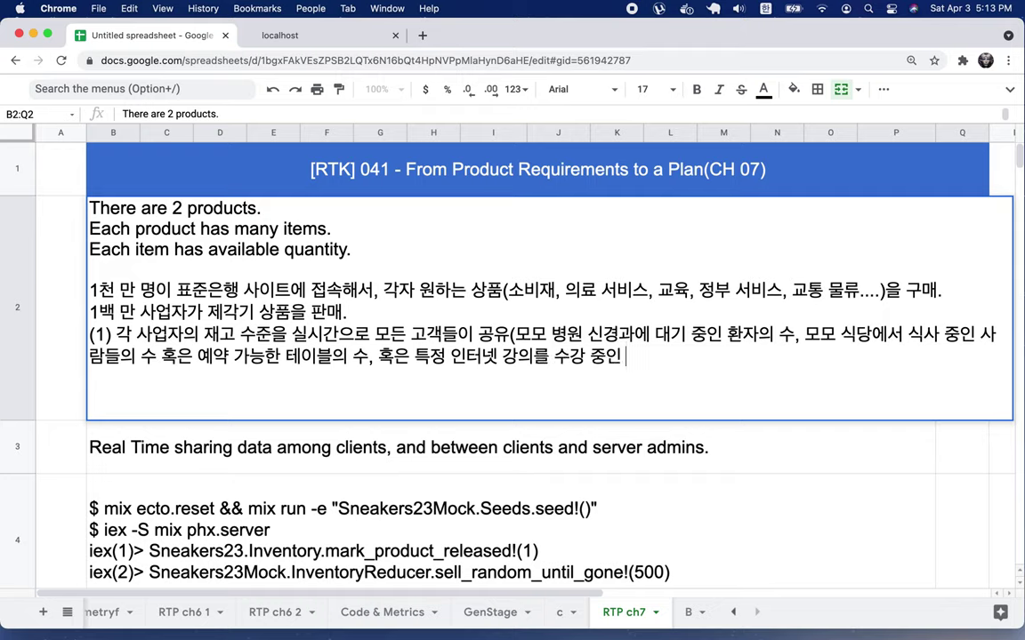
pyautogui.write(' 학습자의 ')
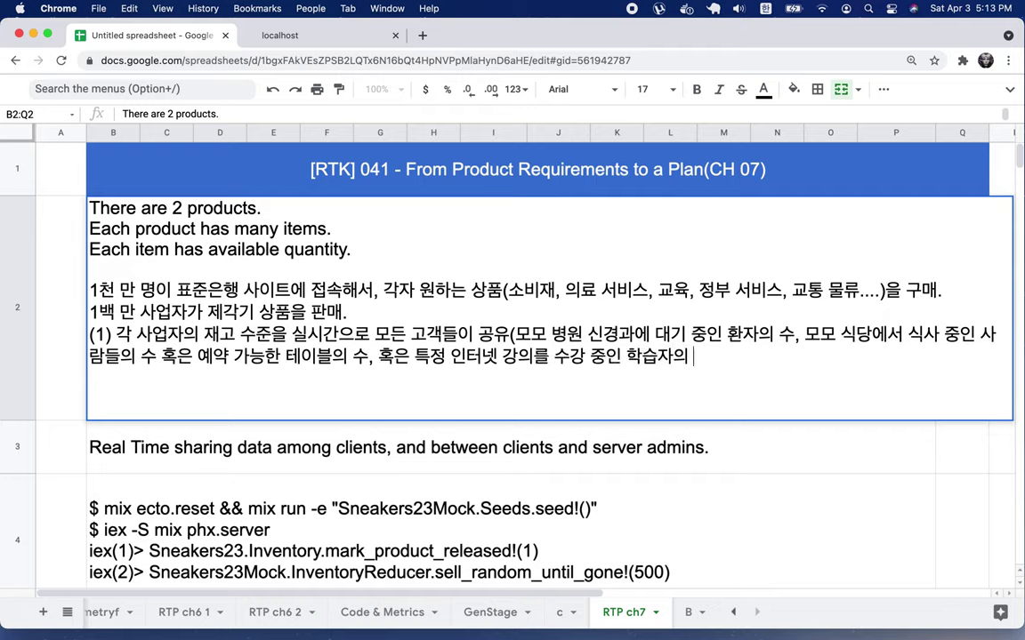
# Step: Complete the online lecture example in item (1) with "수 혹은 추가 가입할 수 있는 여분의 크기"
pyautogui.write('수 혹은 ')
pyautogui.write('추가 ')
pyautogui.write('가입할 수')
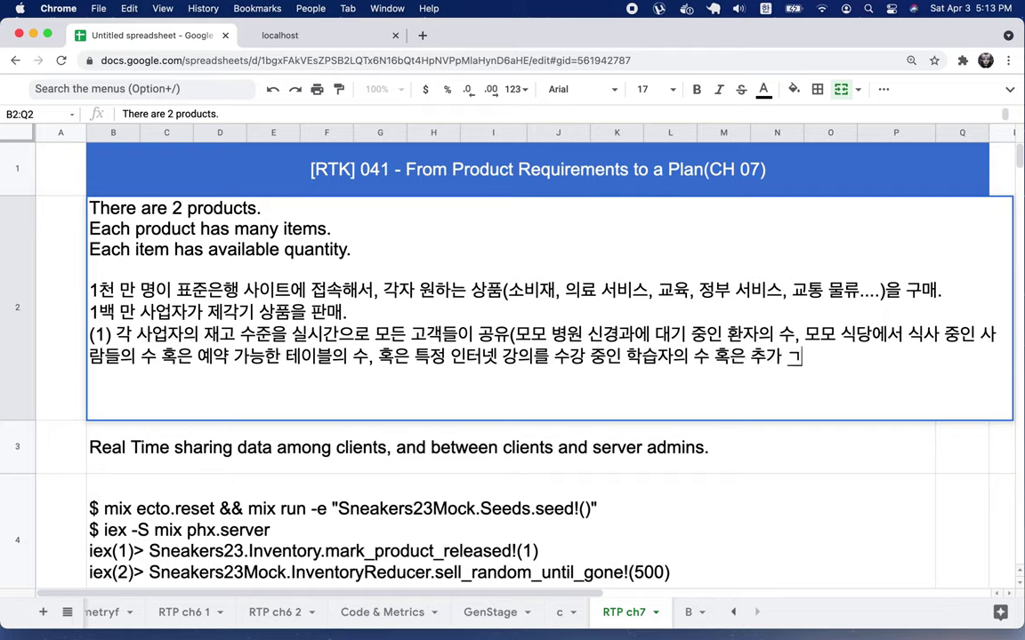
pyautogui.write(' 이쓴ㄴ')
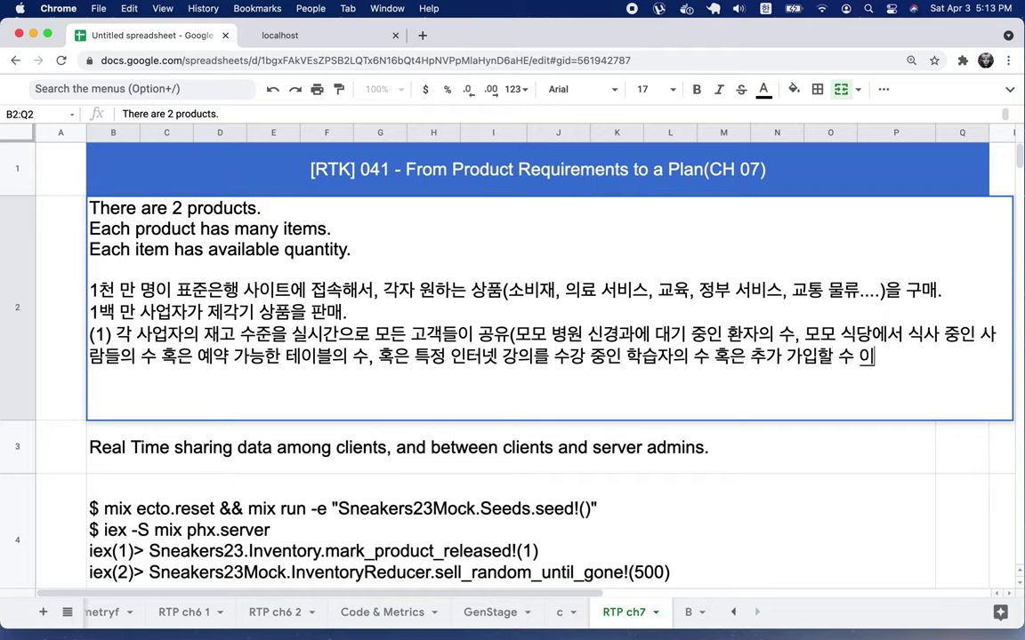
pyautogui.press('BackSpace')
pyautogui.press('BackSpace')
pyautogui.press('BackSpace')
pyautogui.write('있는 여부')
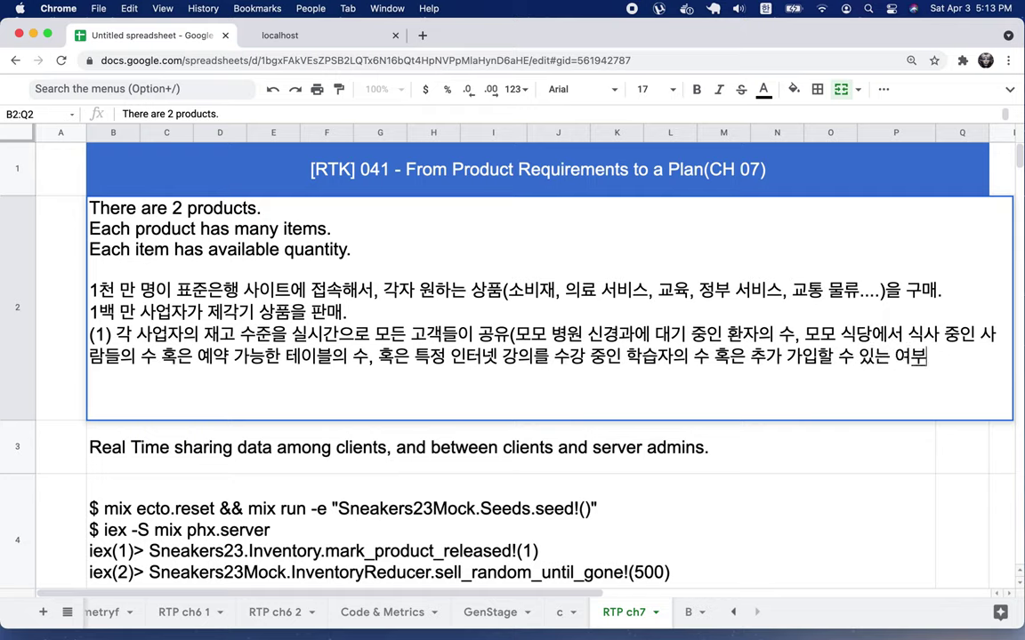
pyautogui.write('ㄴ의 크기')
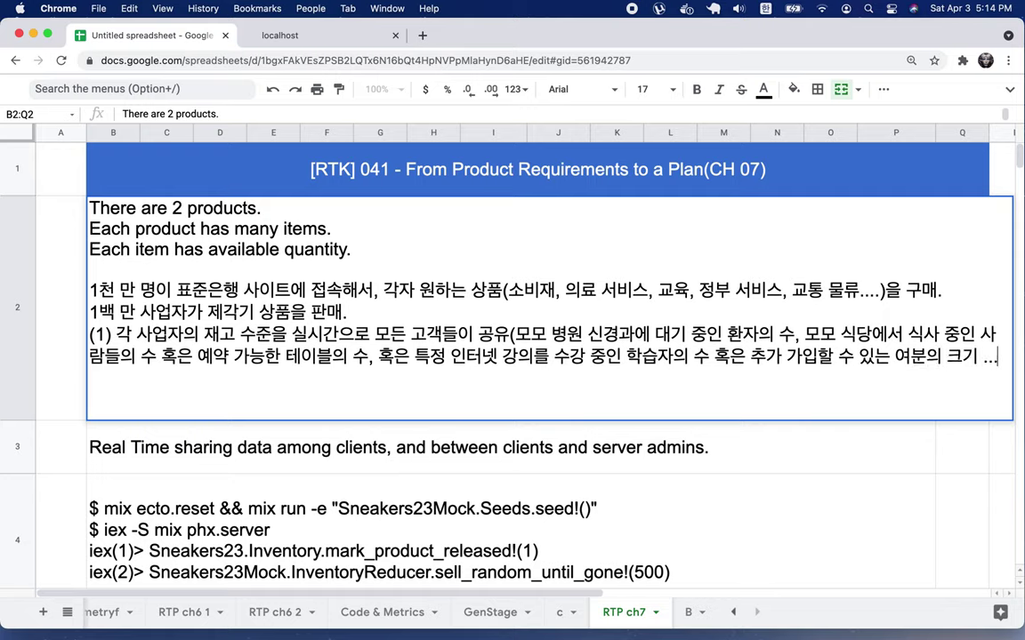
# Step: Append "...., 특정 버스에 빈 좌석의 수," to item (1) and put "제주시를 운행 중인" before "특정 버스에"
pyautogui.write(' ...., 특정 버스에 빈')
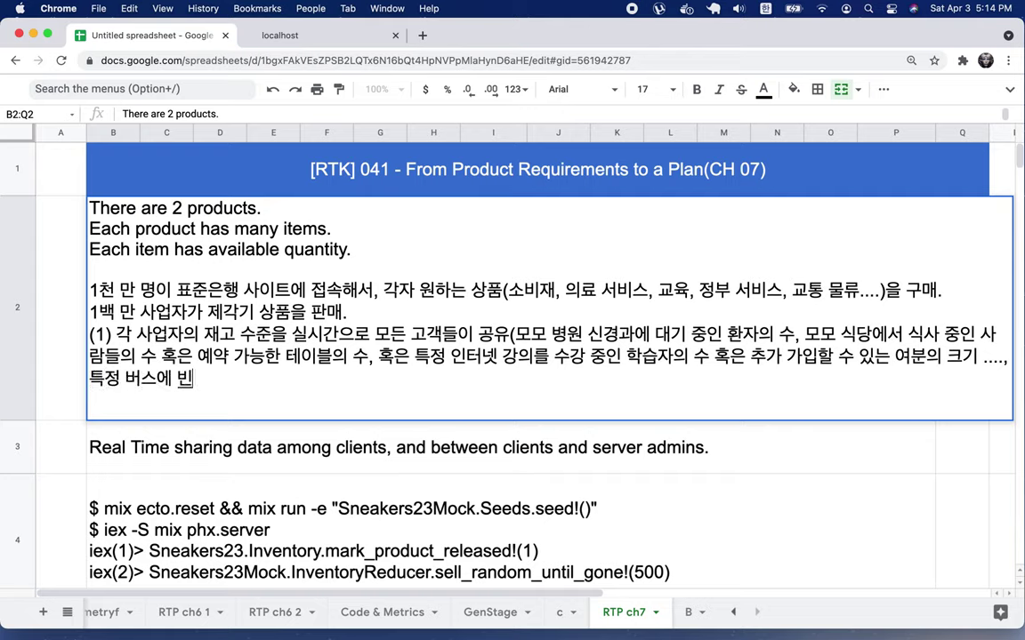
pyautogui.write(' 좌석의 수,')
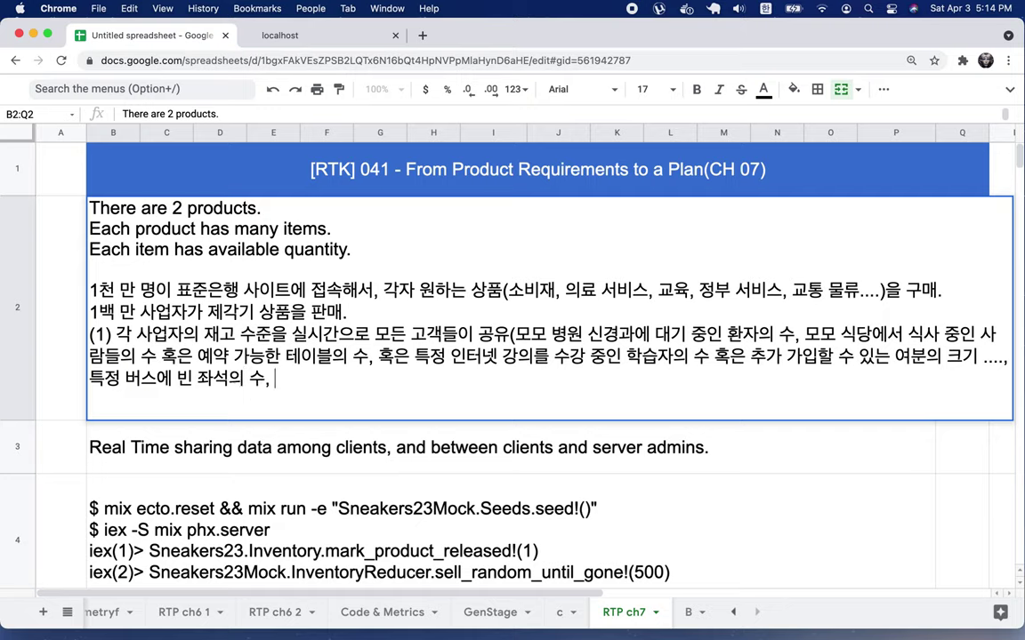
pyautogui.click(90, 378)
pyautogui.write('제주실')
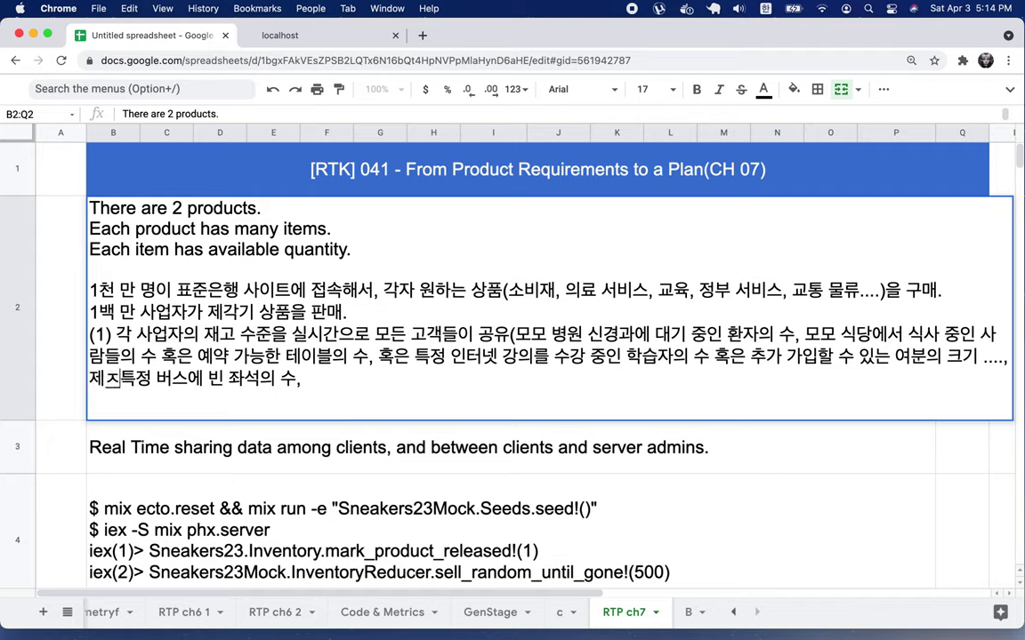
pyautogui.write('를 운행 ')
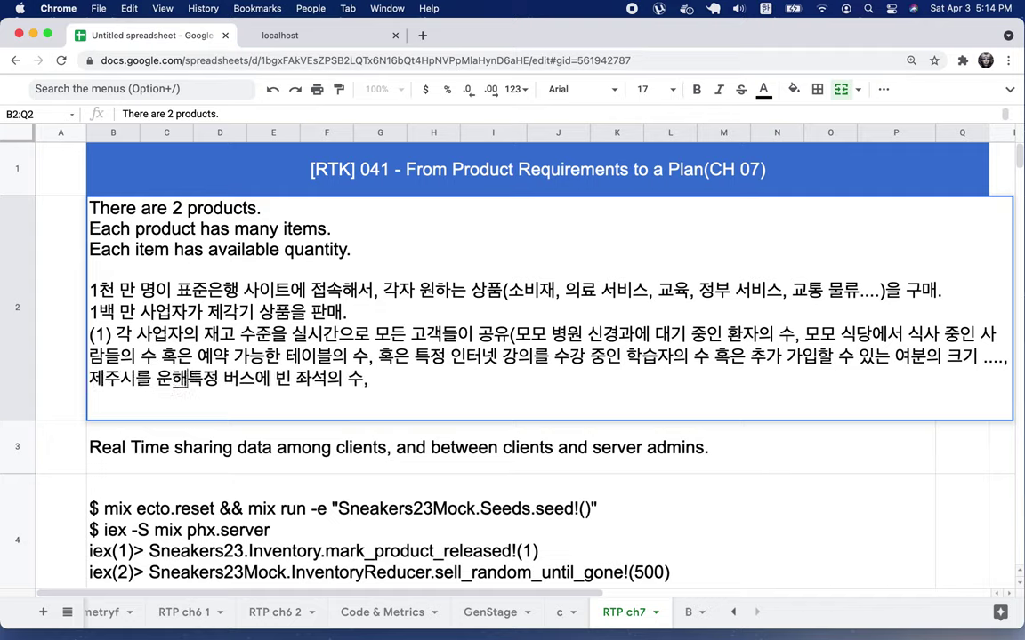
pyautogui.write('중인')
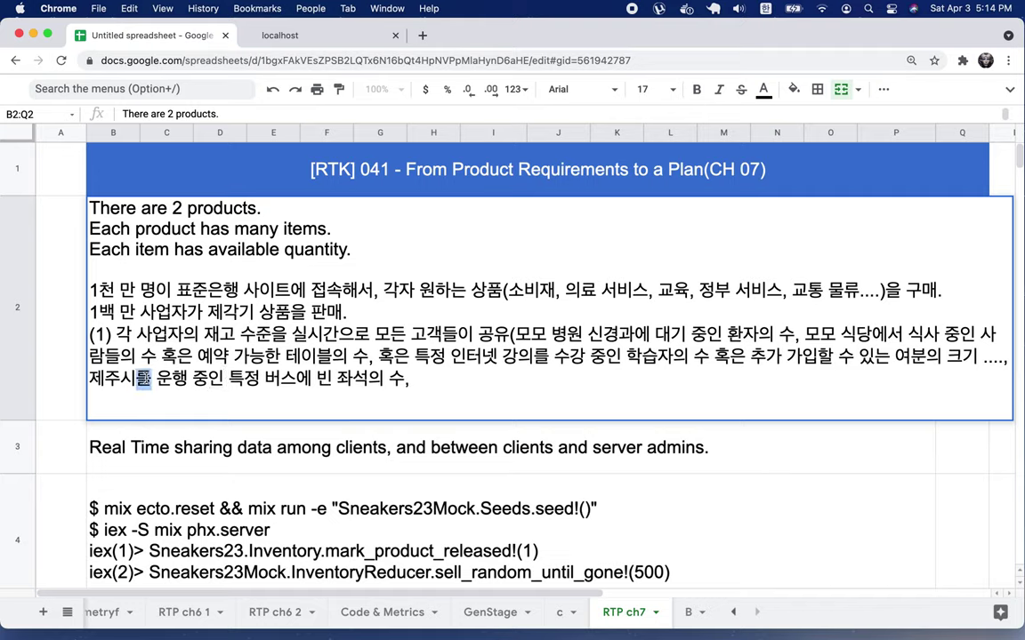
# Step: Reword the bus example to "제주시내를" and "버스의", and end item (1) with "....)"
pyautogui.moveTo(136, 378); pyautogui.dragTo(151, 378)
pyautogui.write('내를')
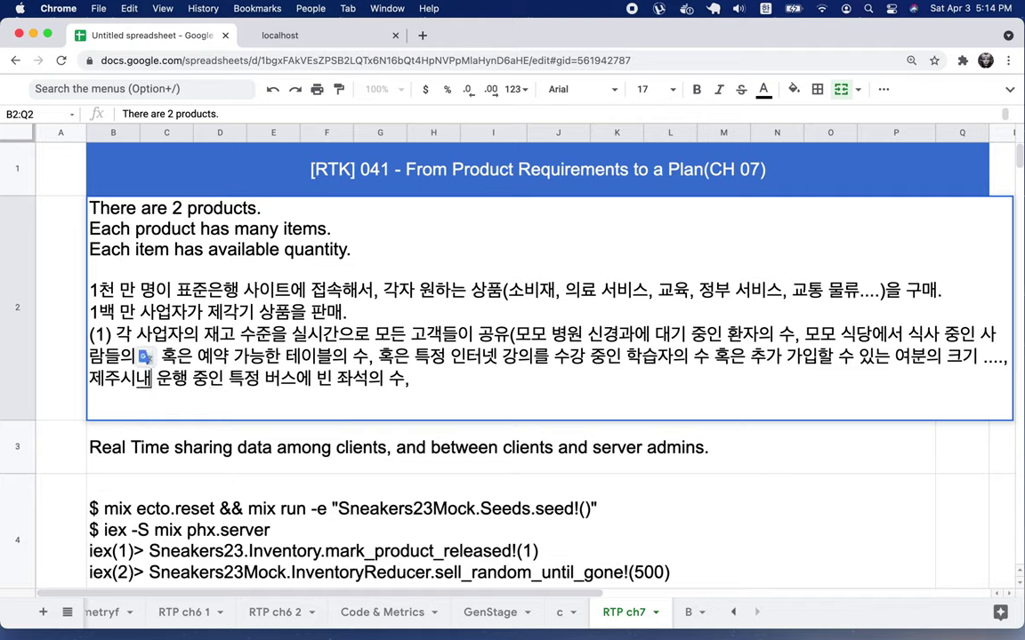
pyautogui.moveTo(280, 378); pyautogui.dragTo(331, 378)
pyautogui.write('버스의')
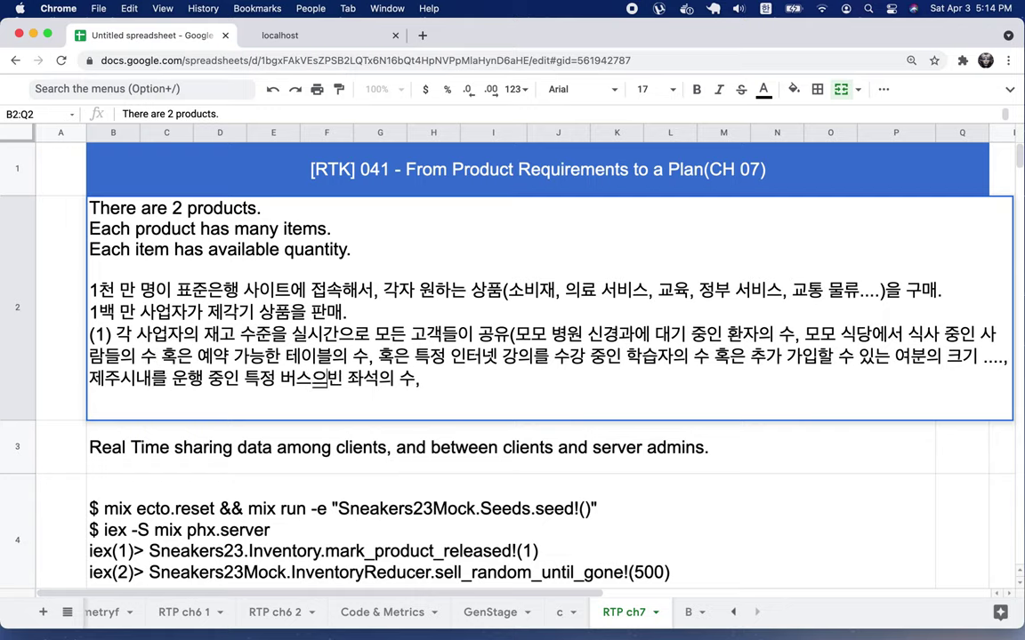
pyautogui.click(440, 379)
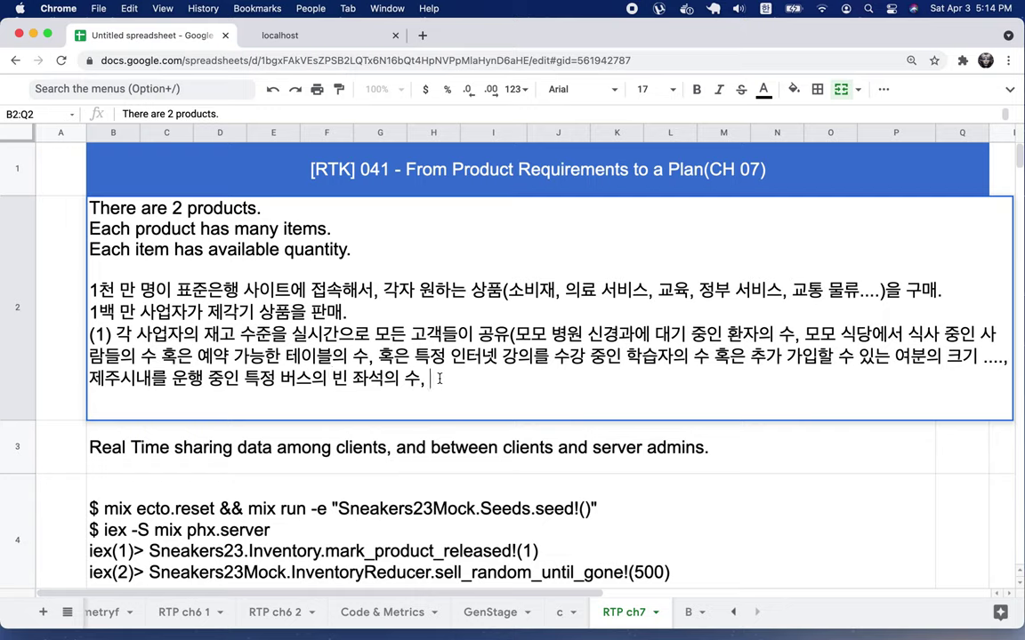
pyautogui.write('....')
# Step: Change the beginning of the customer line to "5천 만 명이 특정 사이트에 접속해서"
pyautogui.doubleClick(183, 290)
pyautogui.press('BackSpace')
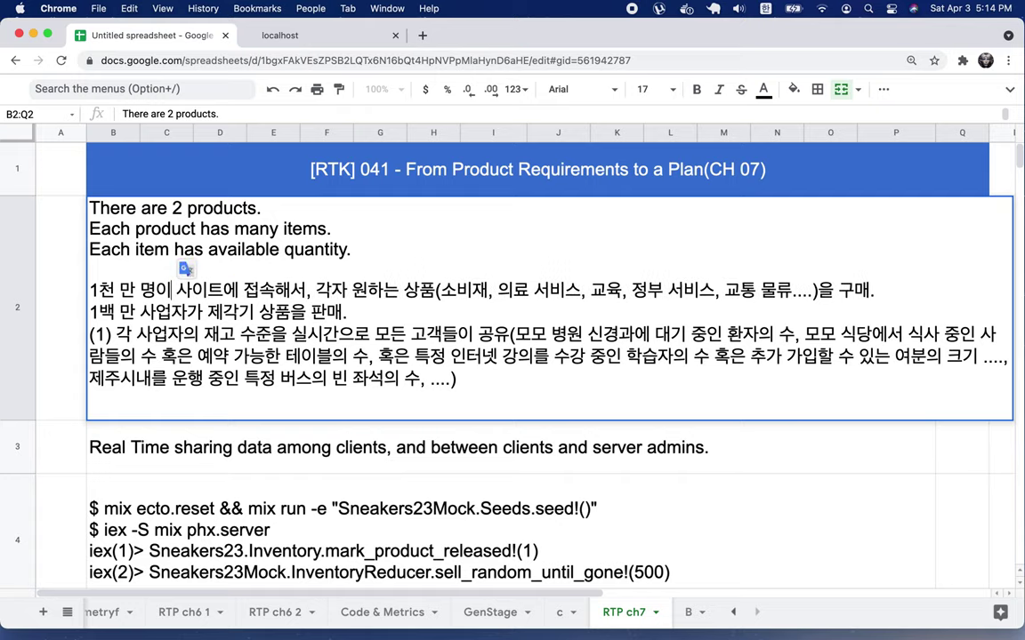
pyautogui.click(92, 290)
pyautogui.press('BackSpace')
pyautogui.write('5')
pyautogui.write('특정')
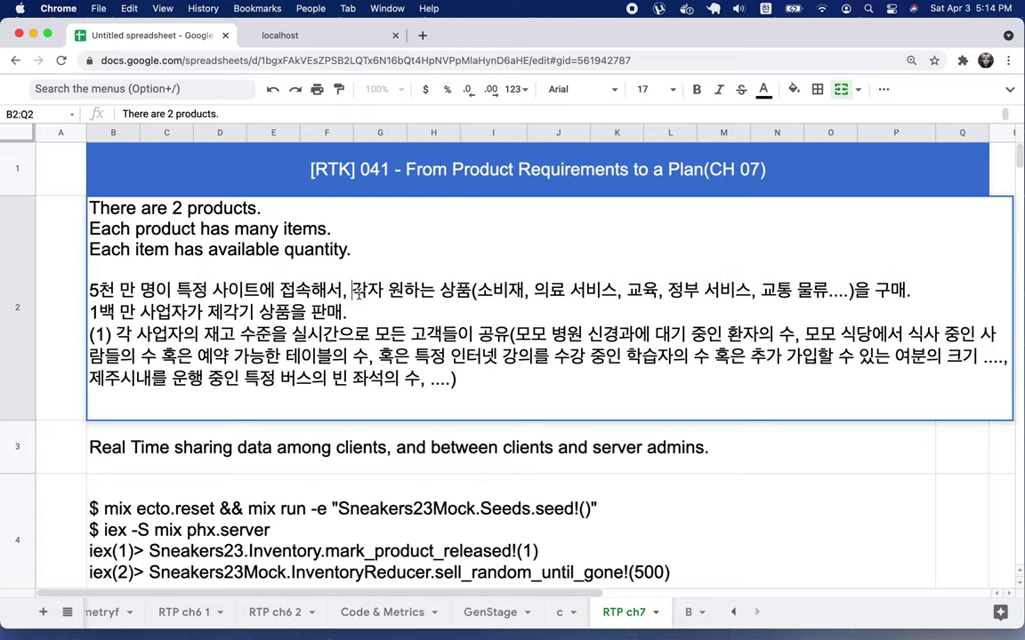
# Step: Review the customer line's product wording and the hospital, restaurant and bus examples in item (1)
pyautogui.moveTo(353, 290); pyautogui.dragTo(457, 290)
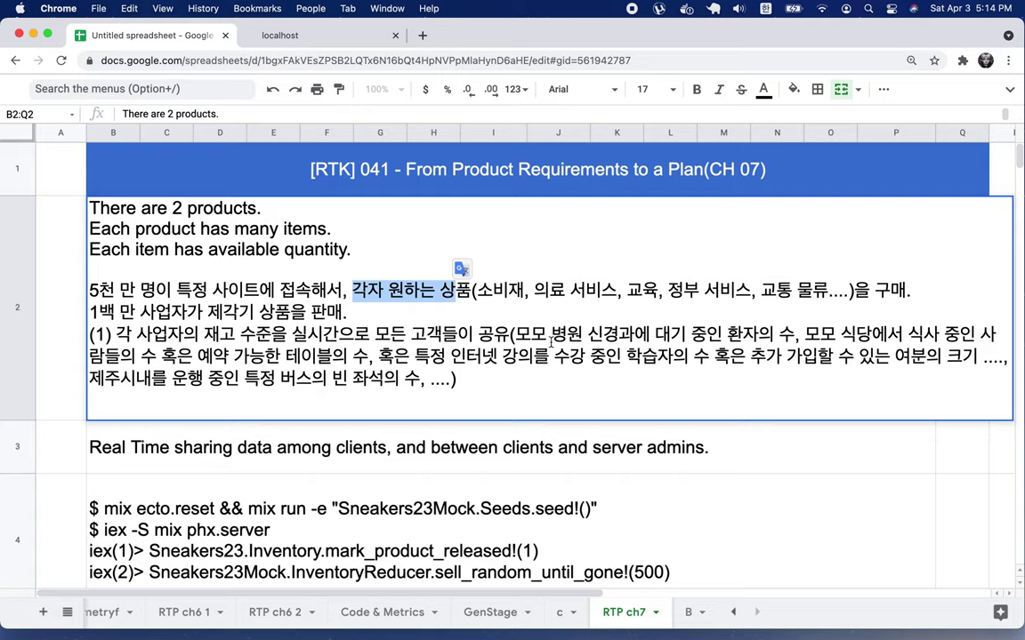
pyautogui.moveTo(550, 334); pyautogui.dragTo(669, 335)
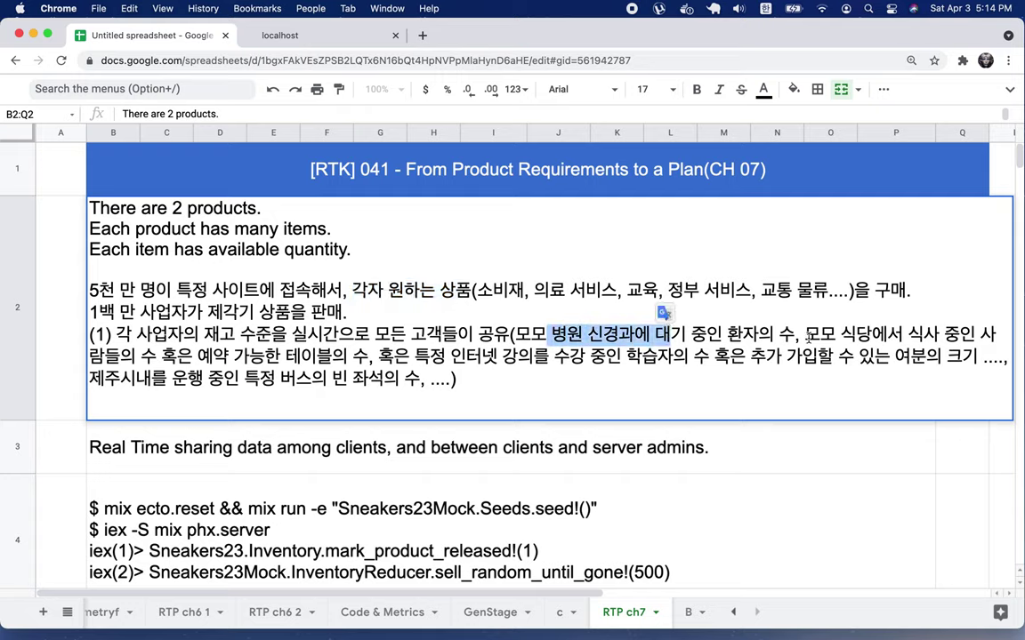
pyautogui.moveTo(807, 336); pyautogui.dragTo(902, 336)
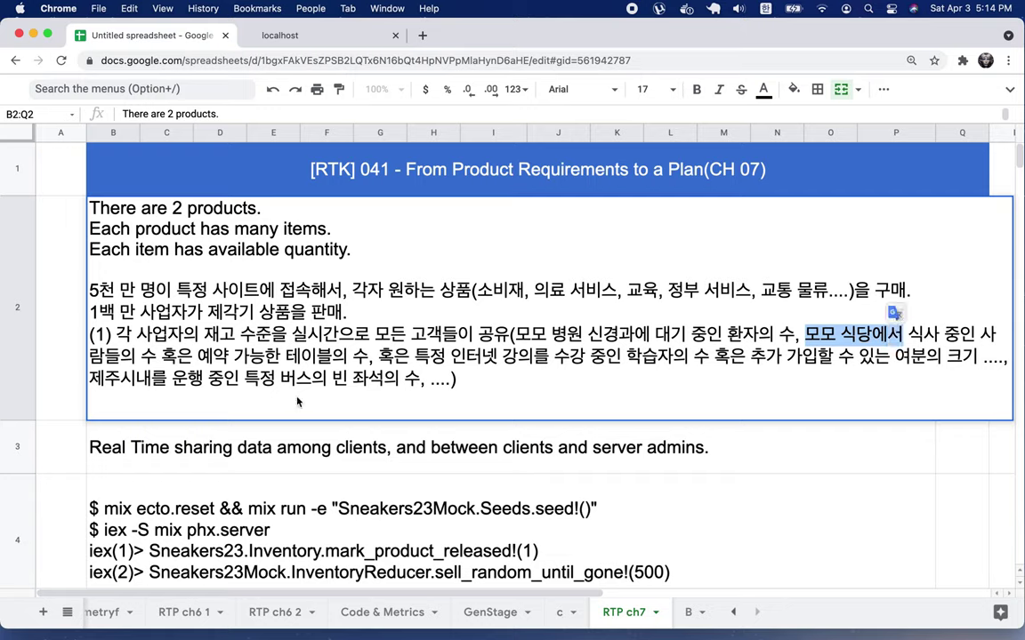
pyautogui.click(253, 378)
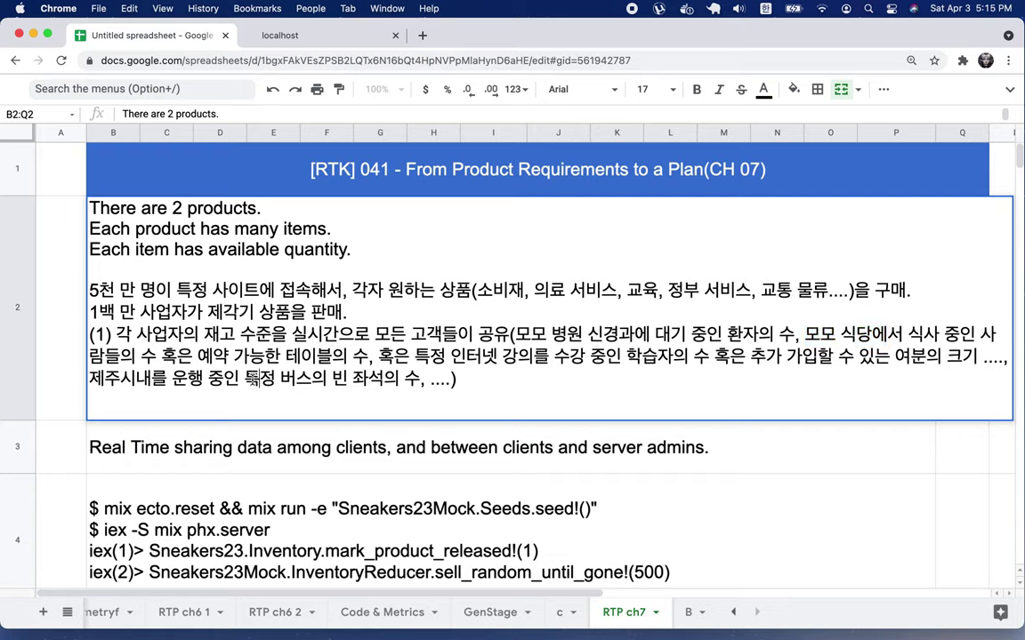
pyautogui.moveTo(260, 378); pyautogui.dragTo(325, 380)
pyautogui.tripleClick(366, 384)
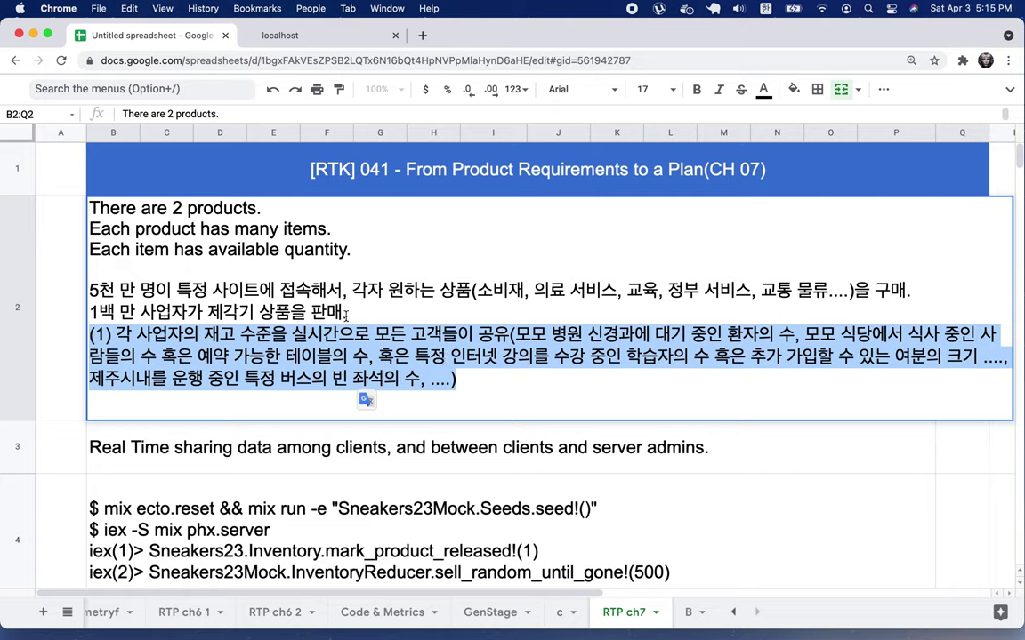
pyautogui.click(322, 331)
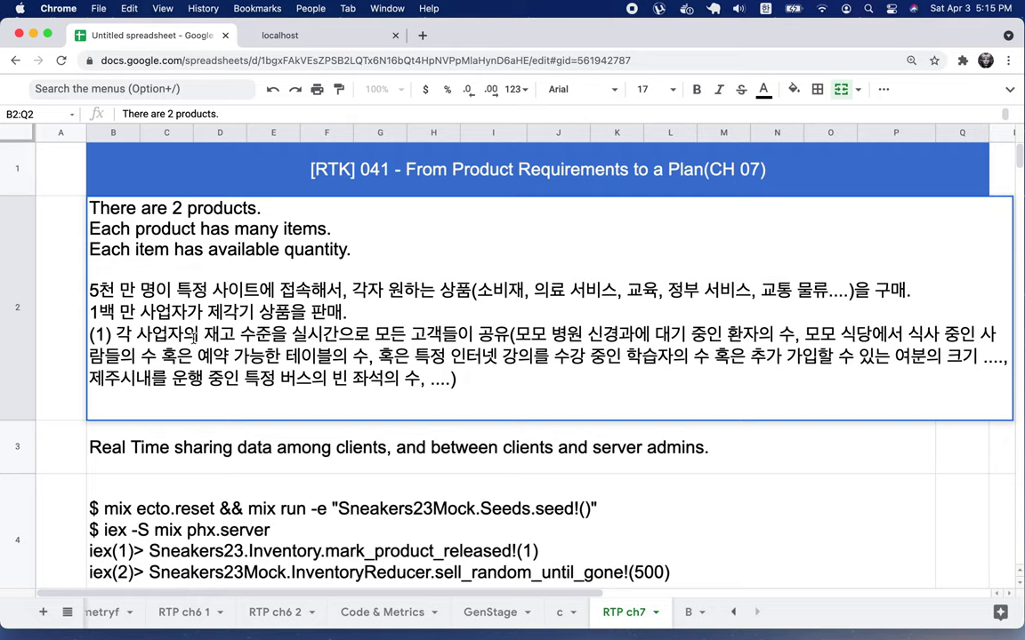
# Step: Replace "각" before "사업자의" in item (1) with "모든 업종, 모든"
pyautogui.doubleClick(127, 334)
pyautogui.write('모든')
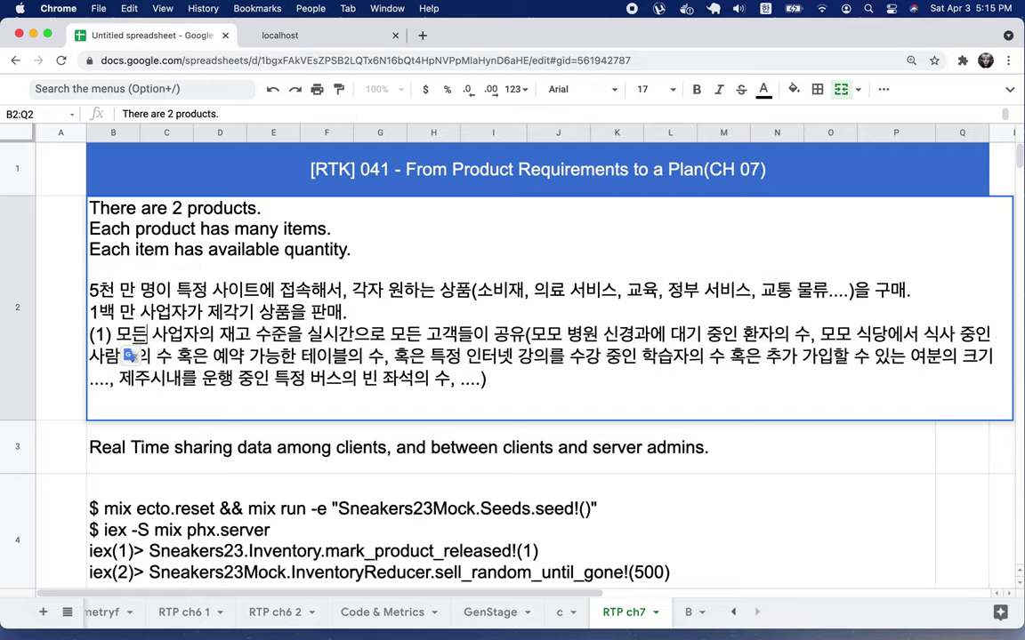
pyautogui.press('Right')
pyautogui.press('Right')
pyautogui.write('업종, 모')
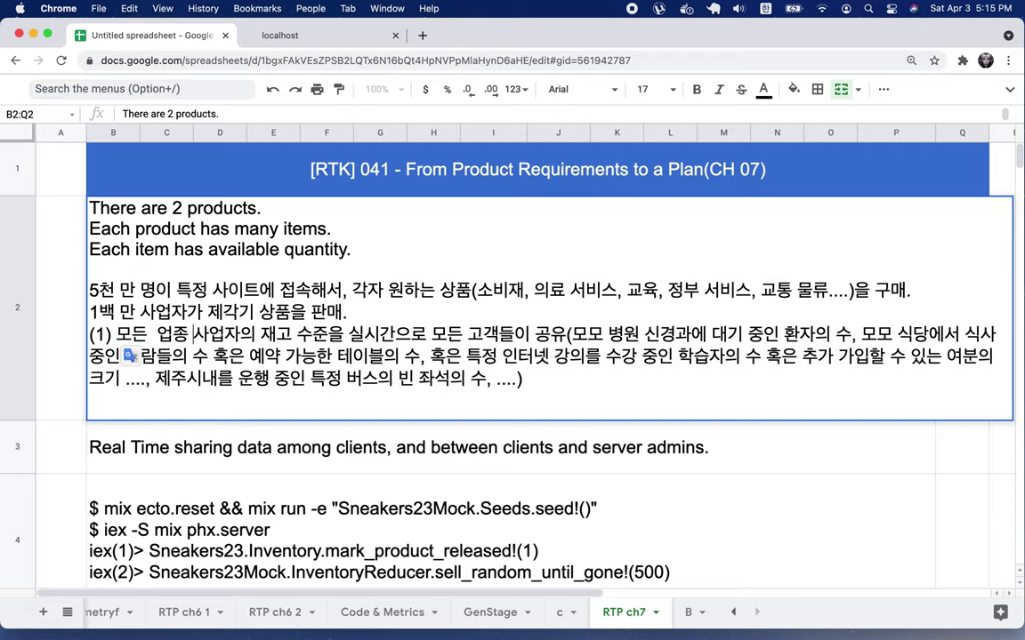
pyautogui.write('든')
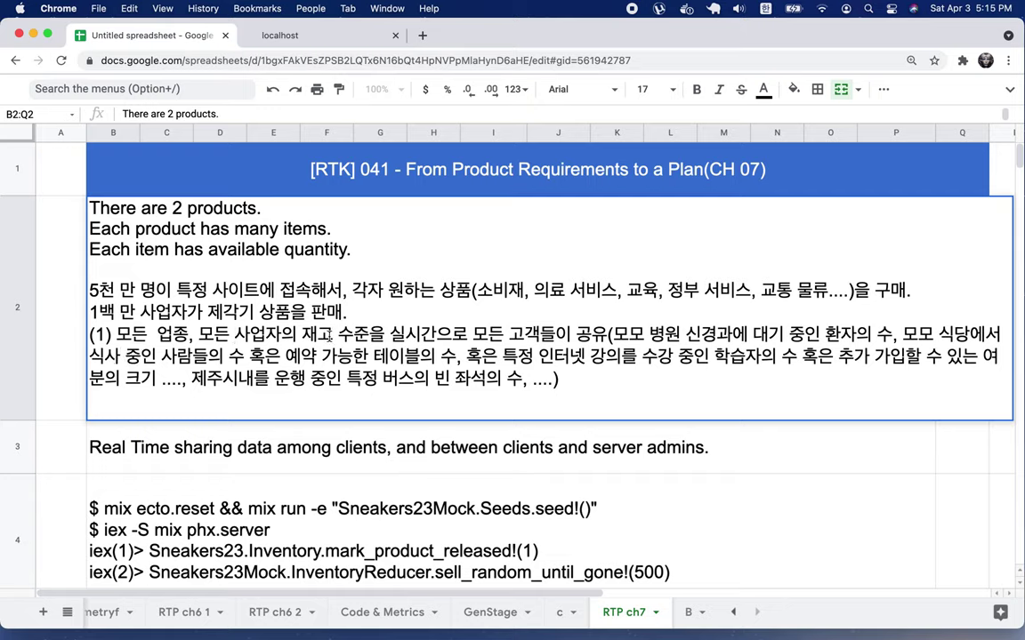
# Step: Insert the parenthetical "(혹은 서비스 가능한 여력의 크기)" after "재고" in item (1)
pyautogui.write('(호ㅛㄱㅇ')
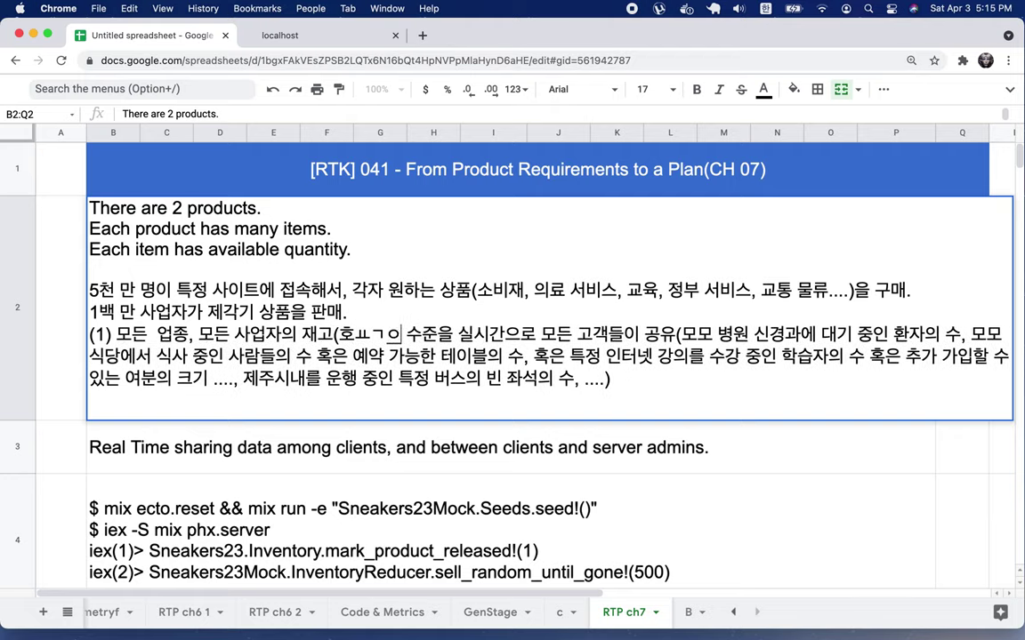
pyautogui.write('혹은 서비스 ')
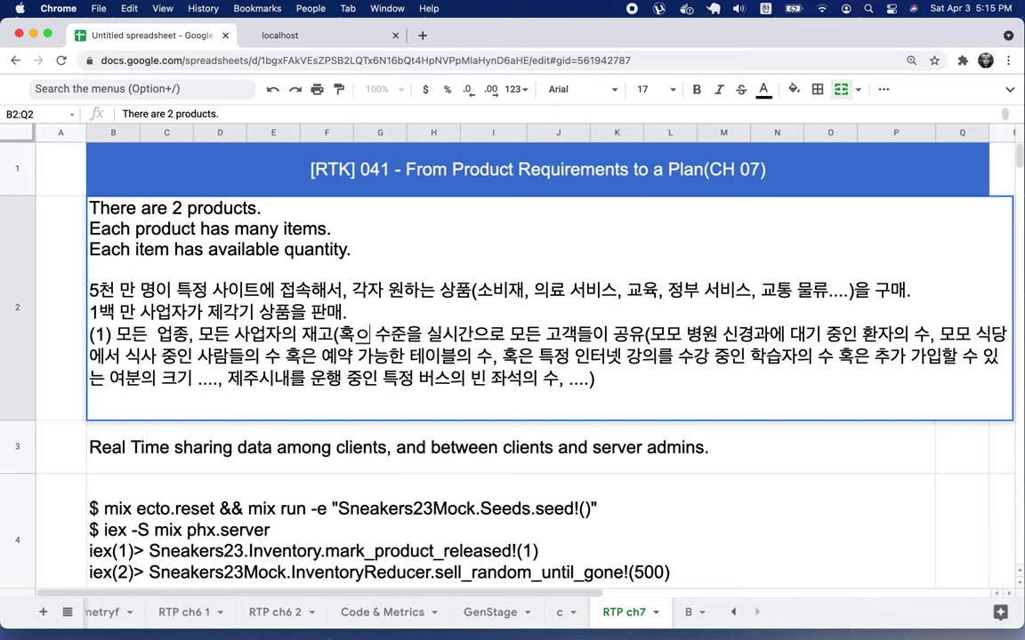
pyautogui.write('가능한')
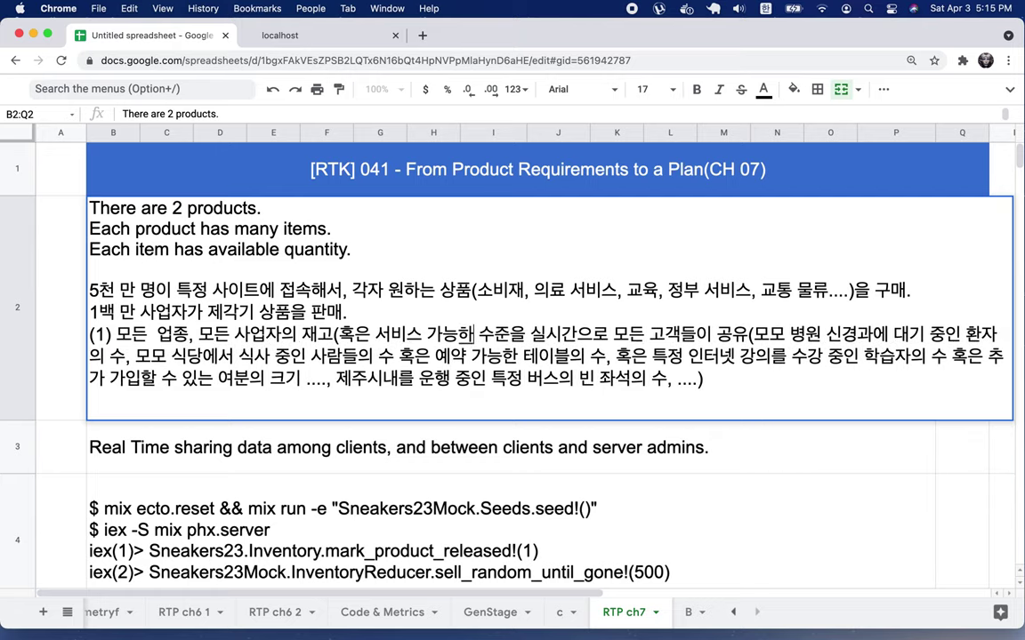
pyautogui.write(' 여력의 크')
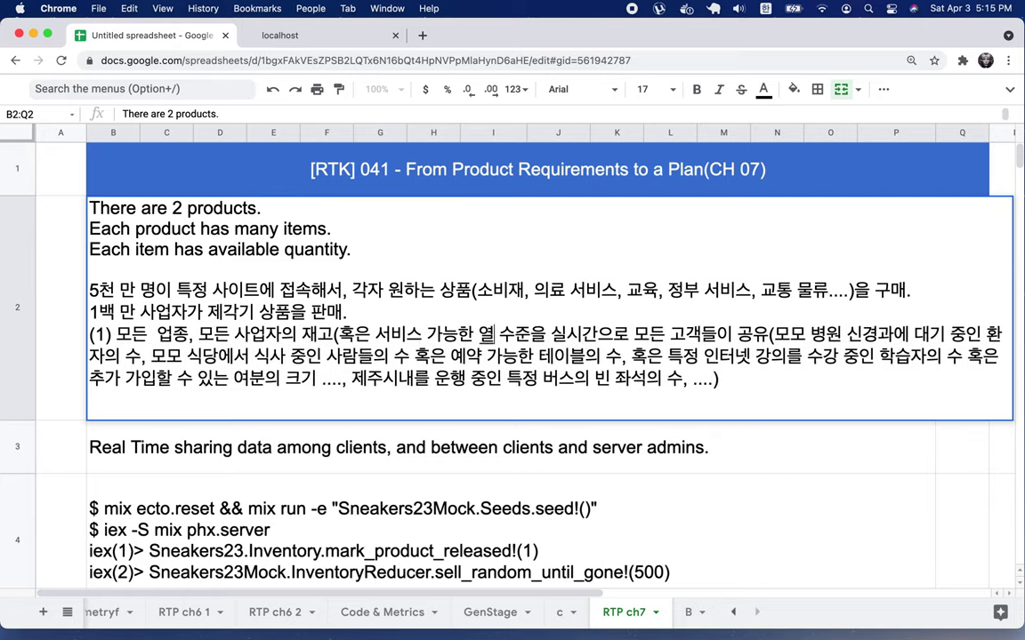
pyautogui.write('기)')
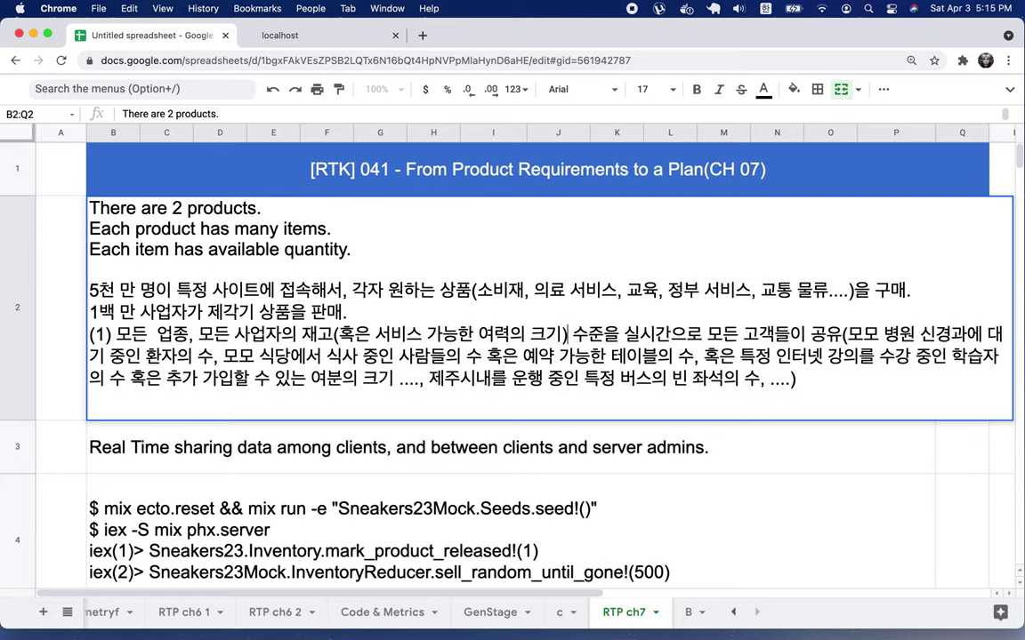
pyautogui.moveTo(354, 335); pyautogui.dragTo(499, 338)
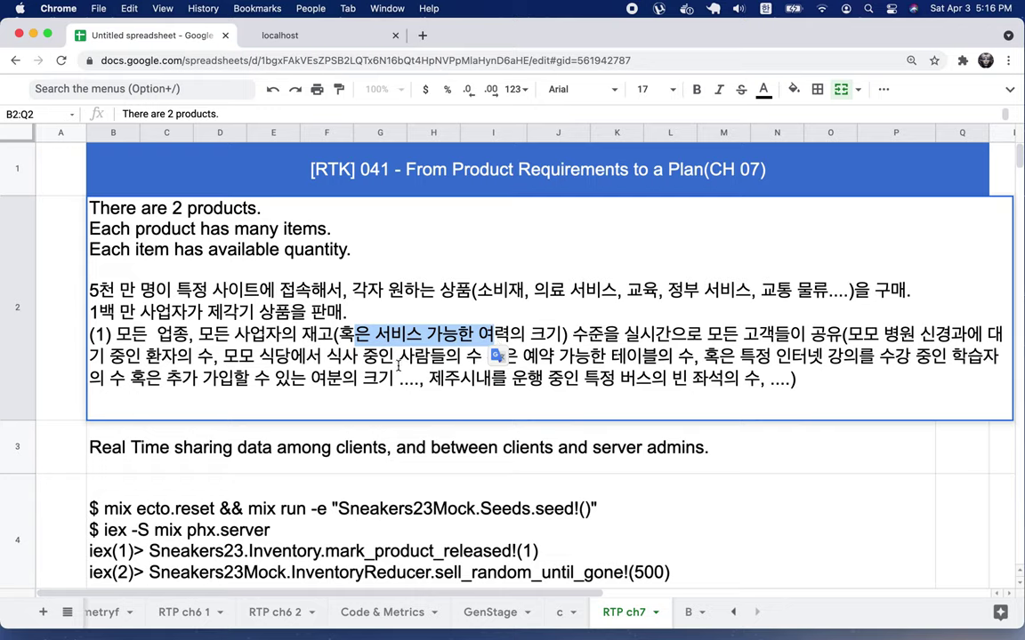
pyautogui.click(518, 322)
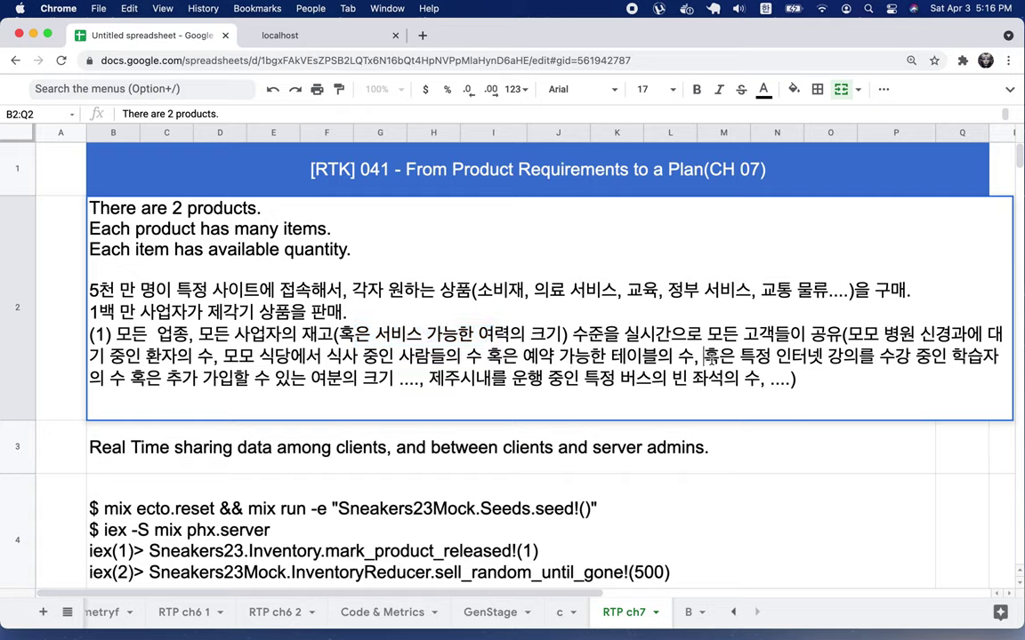
# Step: Review the internet-lecture example in item (1) and the customer line's site and product wording
pyautogui.moveTo(706, 356); pyautogui.dragTo(798, 366)
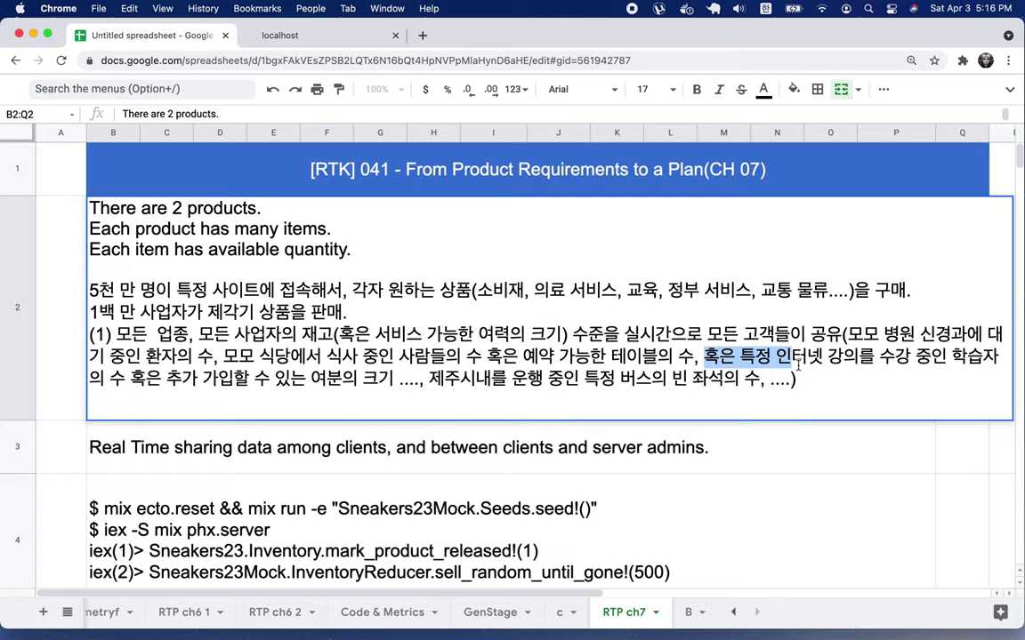
pyautogui.moveTo(797, 363); pyautogui.dragTo(841, 361)
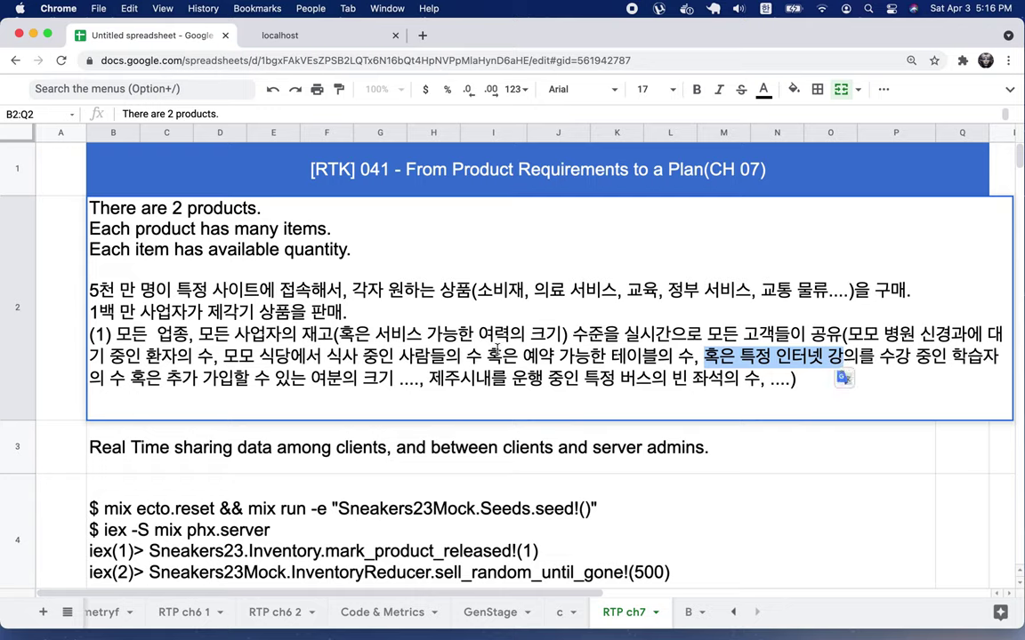
pyautogui.moveTo(178, 290); pyautogui.dragTo(313, 290)
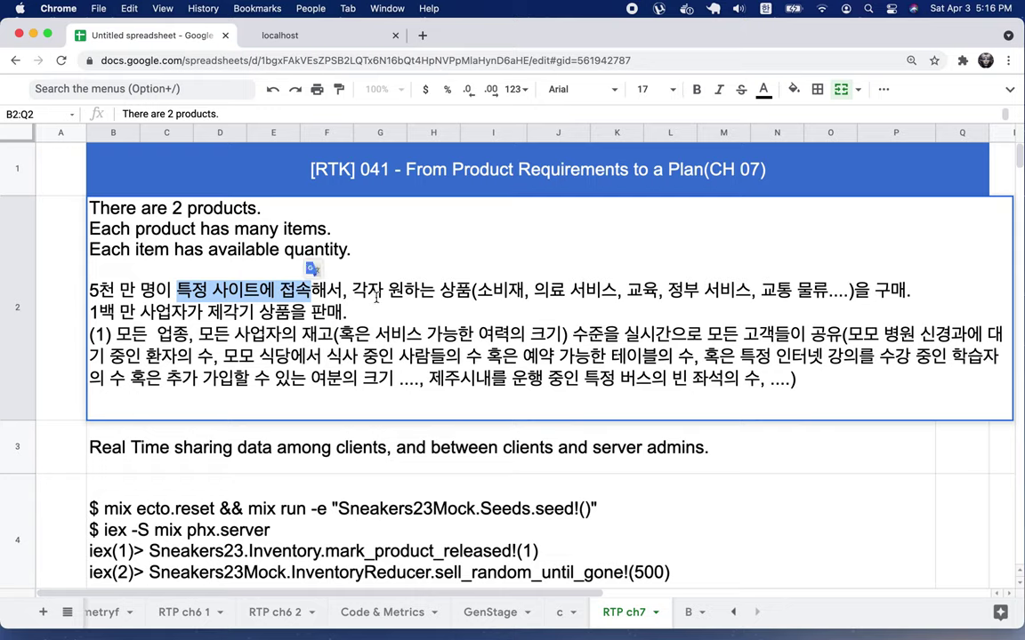
pyautogui.moveTo(353, 290); pyautogui.dragTo(583, 301)
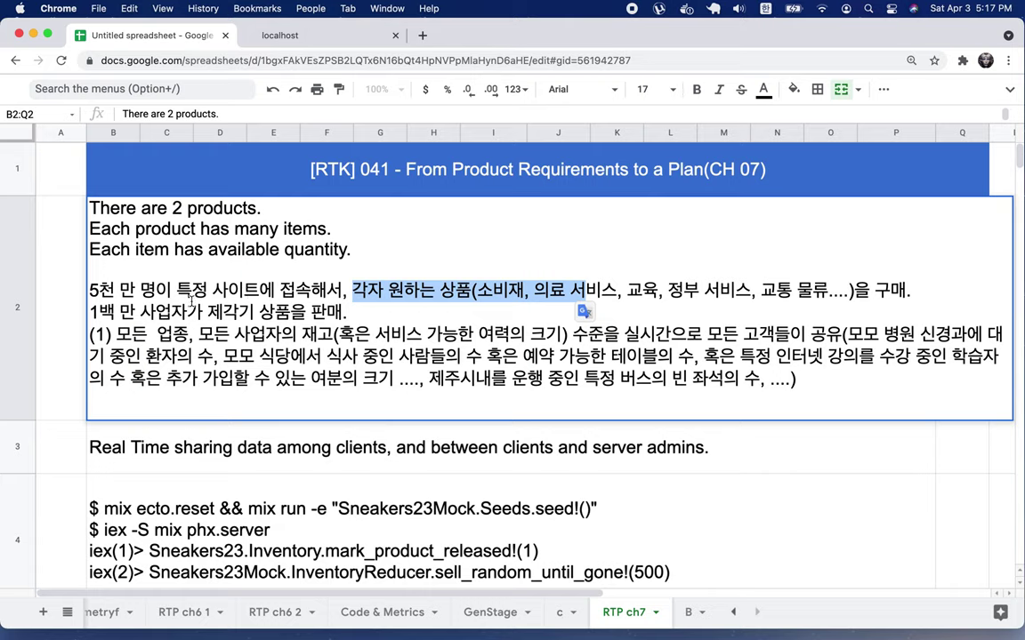
# Step: Insert the parenthetical "(한국식 아마존)" after "특정 사이트" in the customer line
pyautogui.moveTo(174, 294); pyautogui.dragTo(273, 294)
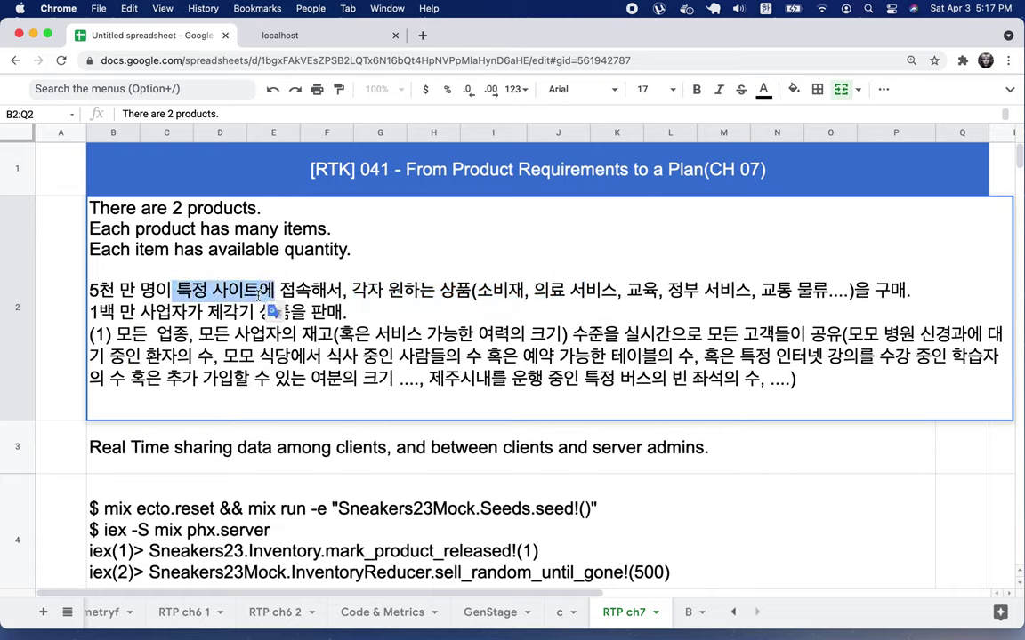
pyautogui.click(257, 292)
pyautogui.write('*')
pyautogui.press('BackSpace')
pyautogui.write('(한국')
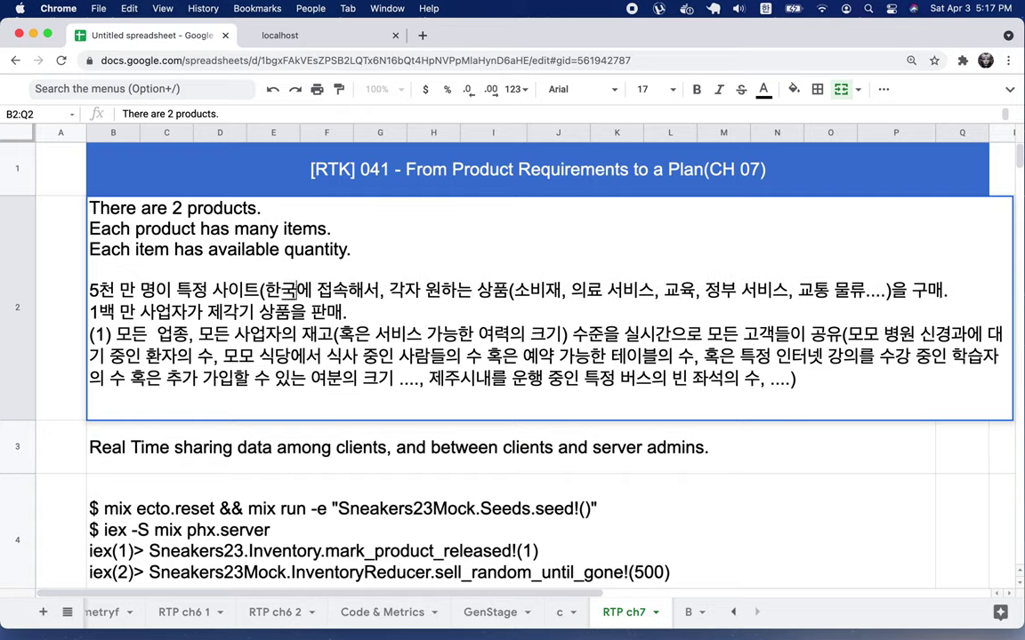
pyautogui.write('식 아마조')
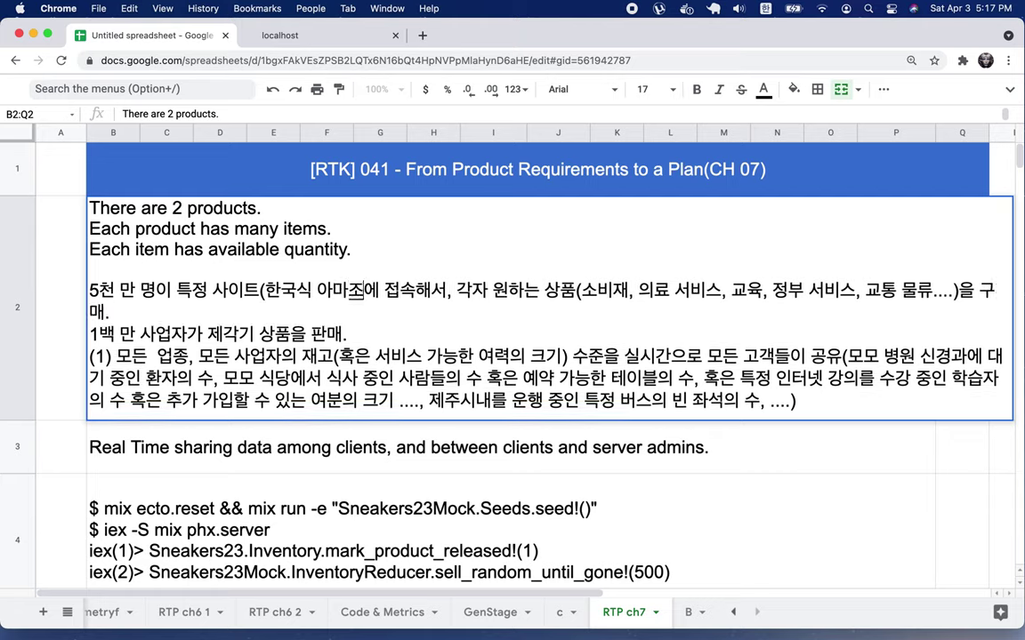
pyautogui.write('ㄴ)')
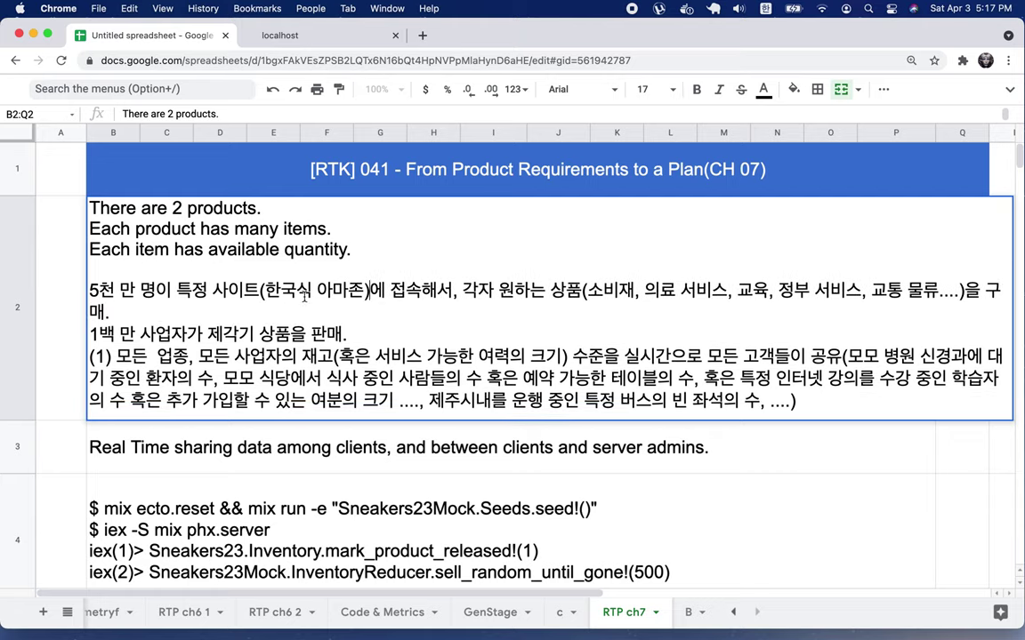
pyautogui.tripleClick(305, 297)
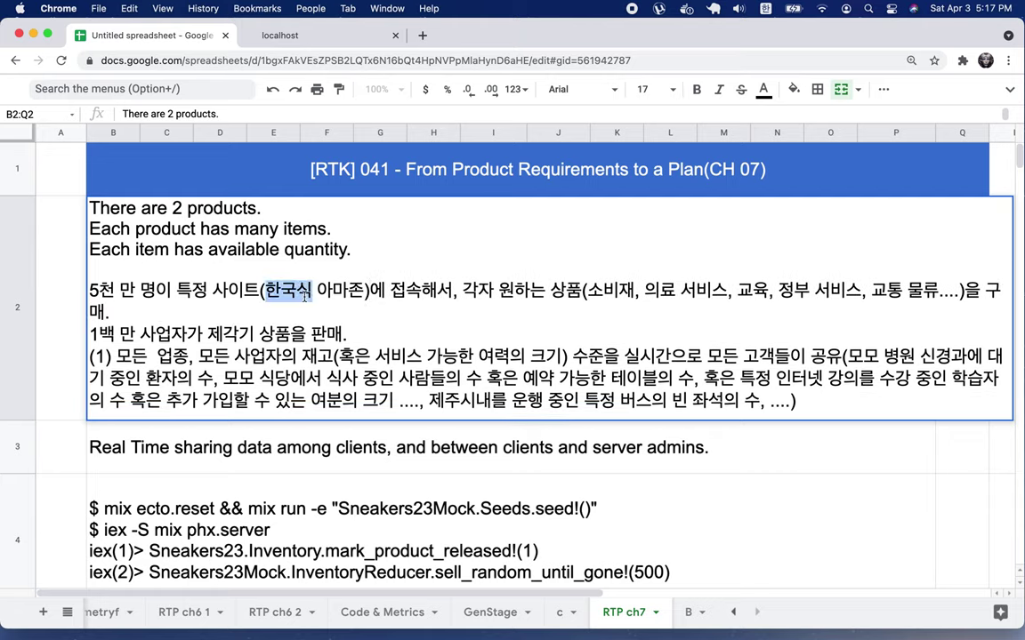
# Step: Increase the height of row 2 to make room for more notes, and review item (1) and the site wording
pyautogui.click(246, 380)
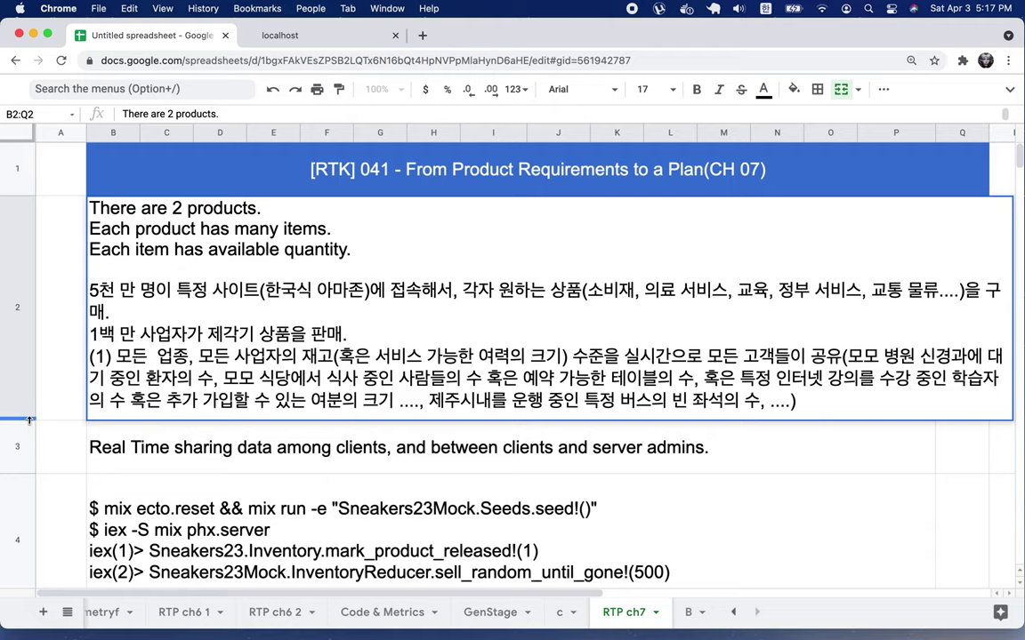
pyautogui.moveTo(30, 420); pyautogui.dragTo(30, 486)
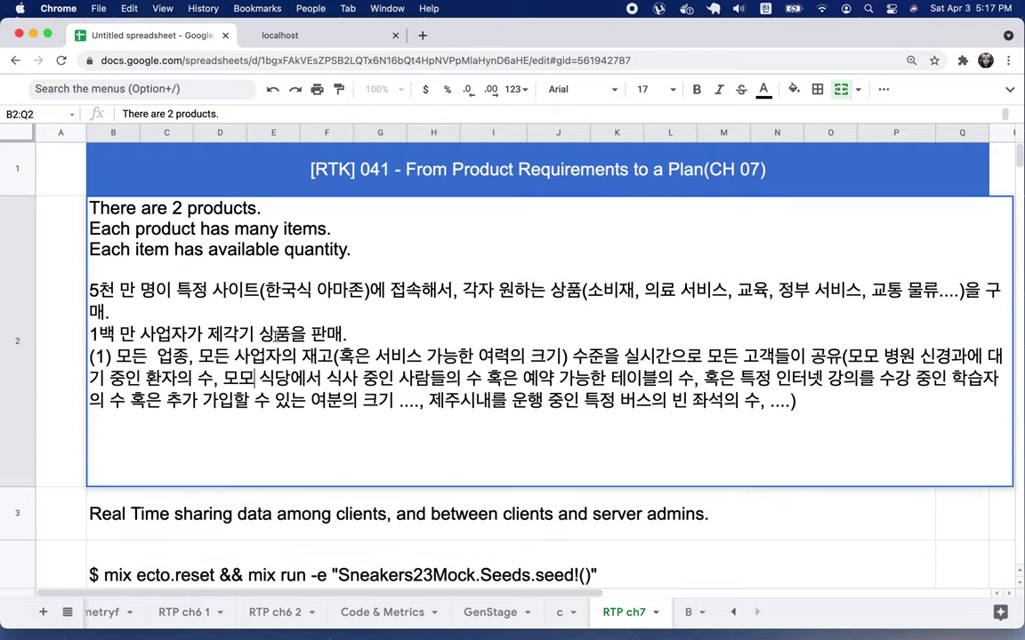
pyautogui.tripleClick(234, 352)
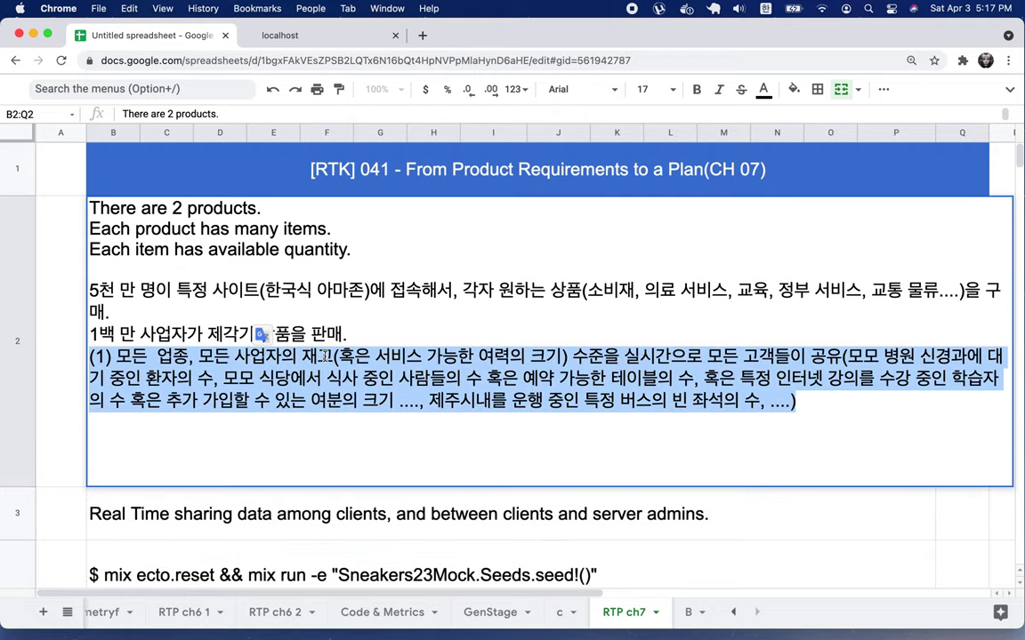
pyautogui.moveTo(178, 291); pyautogui.dragTo(271, 296)
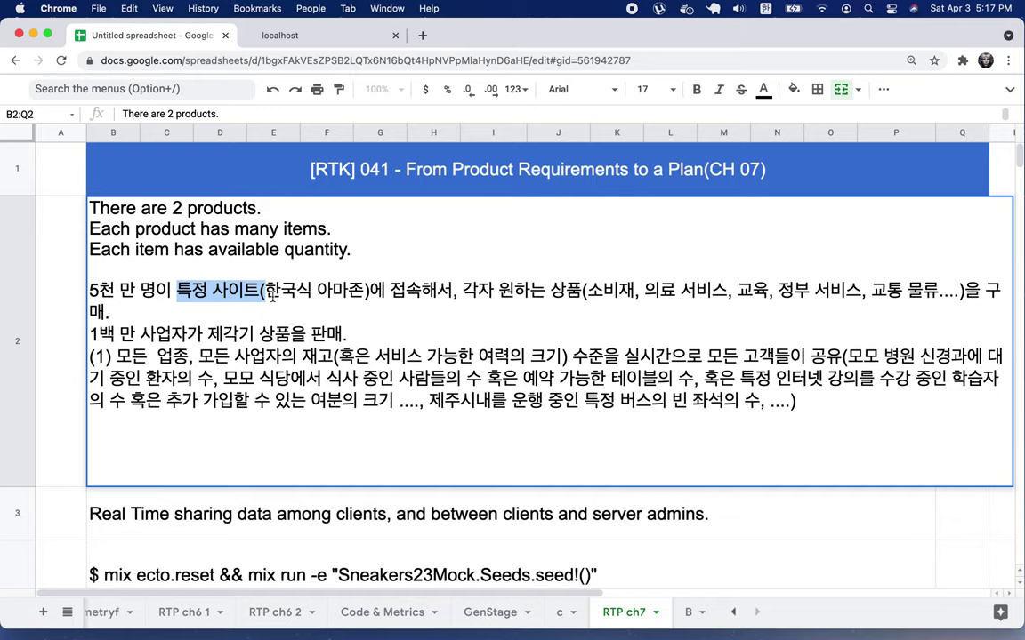
pyautogui.moveTo(272, 295); pyautogui.dragTo(392, 290)
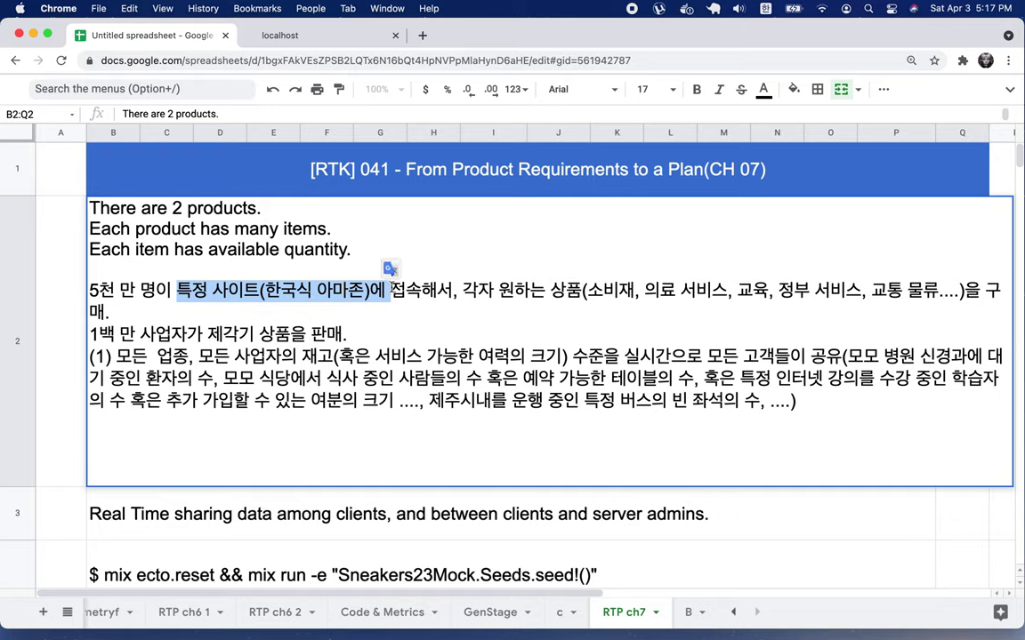
# Step: Add the line "7장부터 10장" below item (1), separated from it by a blank line
pyautogui.click(313, 386)
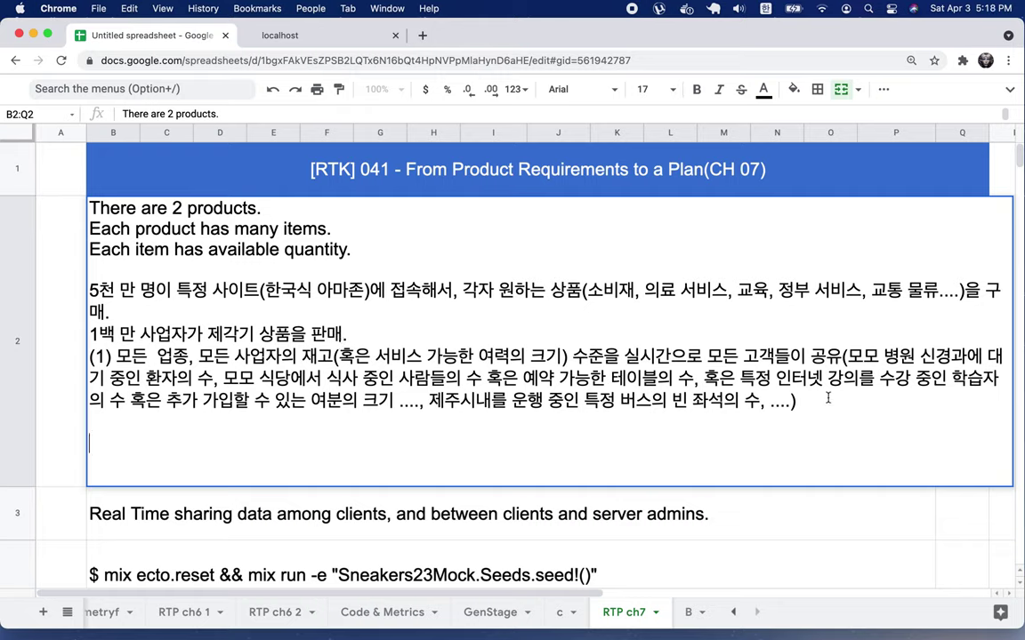
pyautogui.press('Down')
pyautogui.press('Down')
pyautogui.write('7장부터 1')
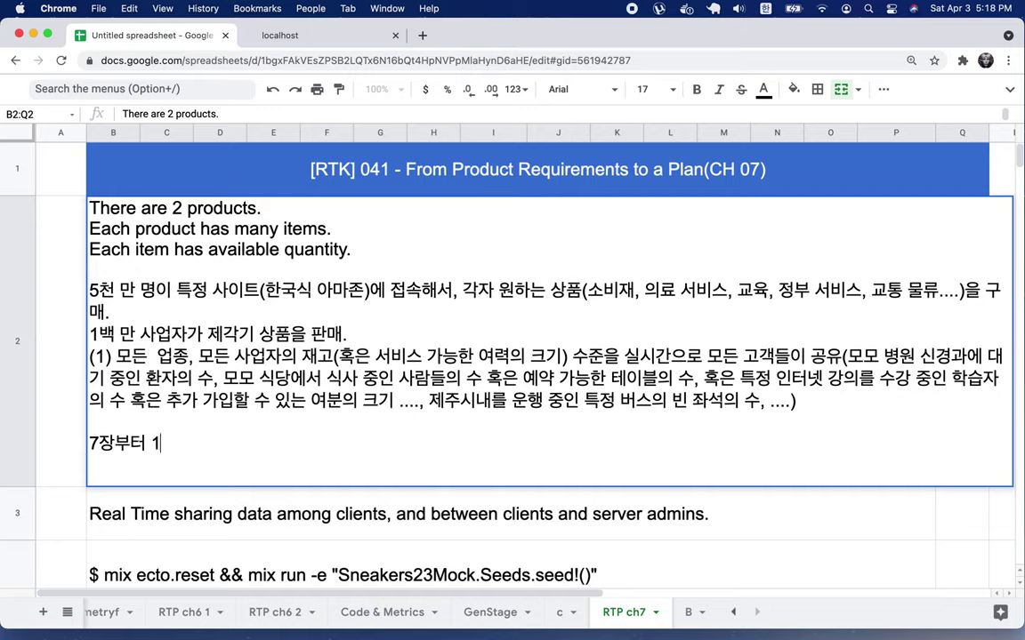
pyautogui.write('0장')
# Step: Add item (2) on a new line reading "(2) 모든 거래의 결제 수단으로 표준은행 계정을 제공"
pyautogui.hotkey('alt', 'Return')
pyautogui.write('(2) ahems')
pyautogui.press('BackSpace')
pyautogui.press('BackSpace')
pyautogui.press('BackSpace')
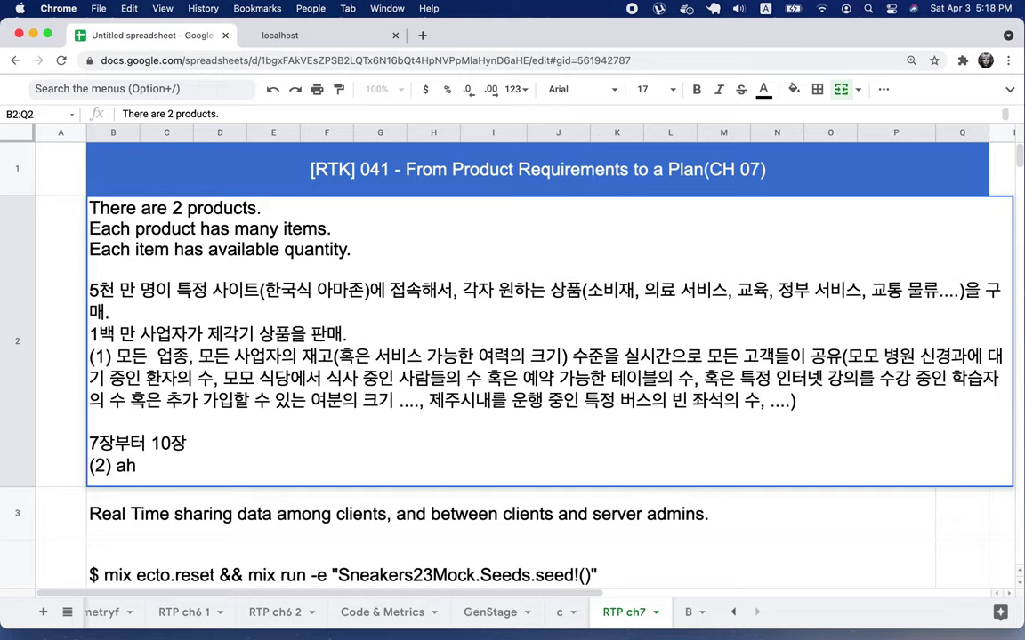
pyautogui.press('BackSpace')
pyautogui.press('BackSpace')
pyautogui.hotkey('ctrl', 'space')
pyautogui.write('모든 거래의 ')
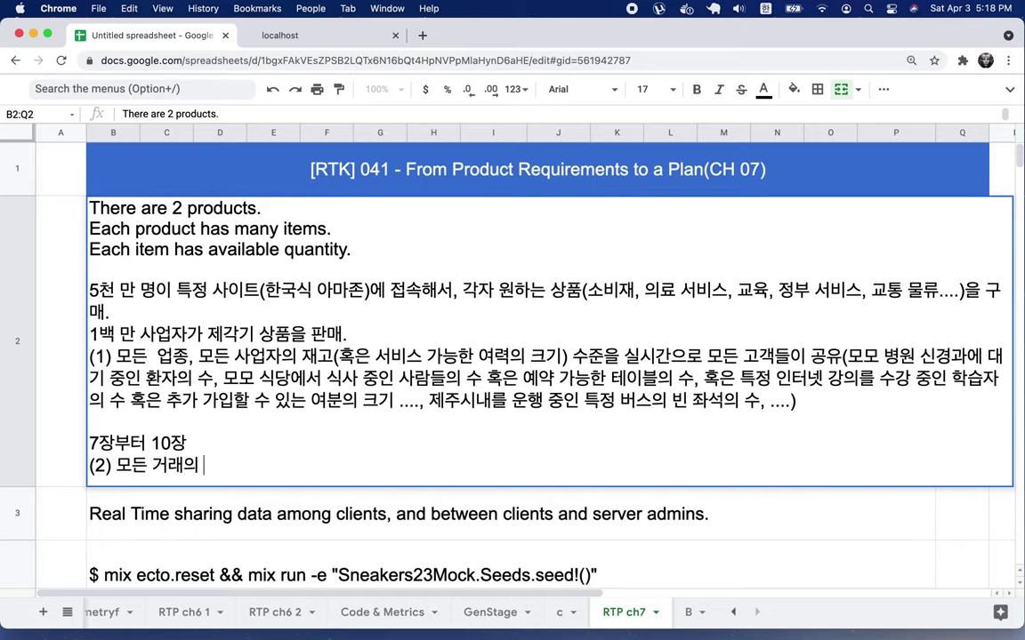
pyautogui.write('결제 수단으로 표')
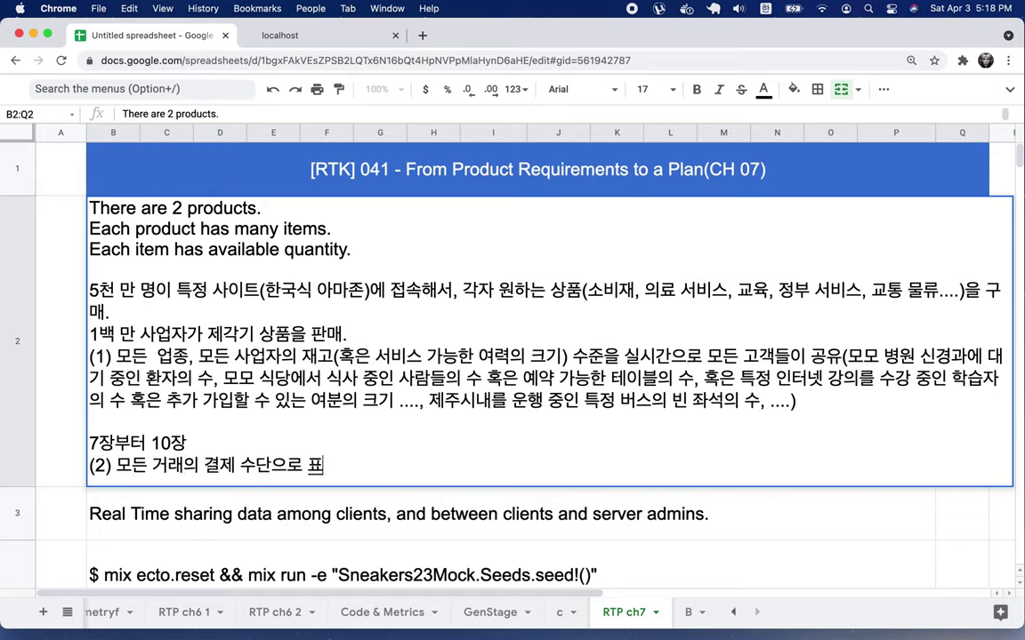
pyautogui.write('준은행 계정을 제공')
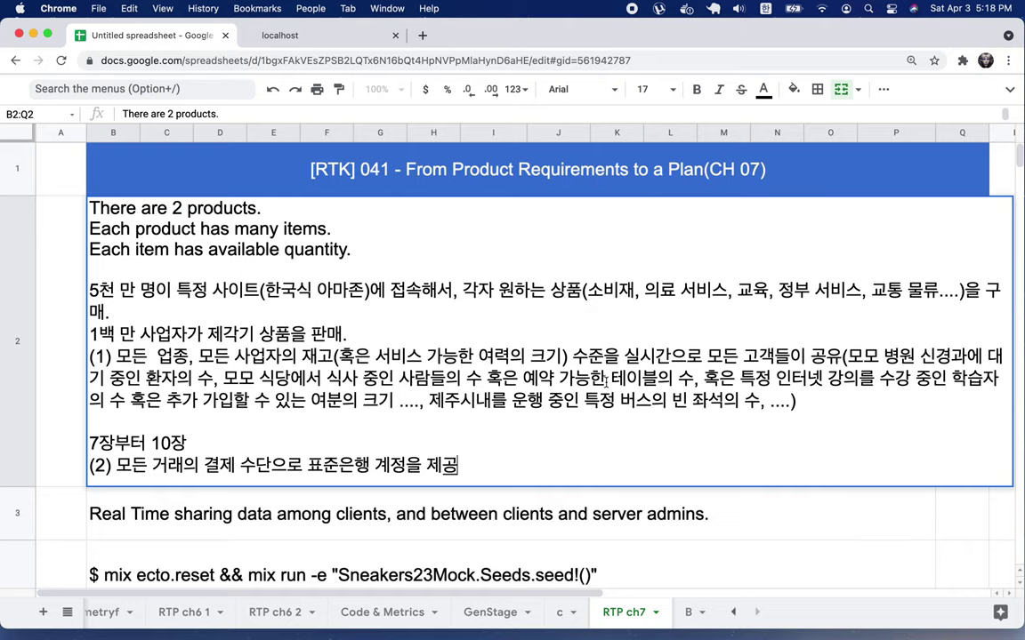
# Step: Append the schedule "4월 5일~ 15일까지" to the end of item (2)
pyautogui.moveTo(328, 335); pyautogui.dragTo(340, 454)
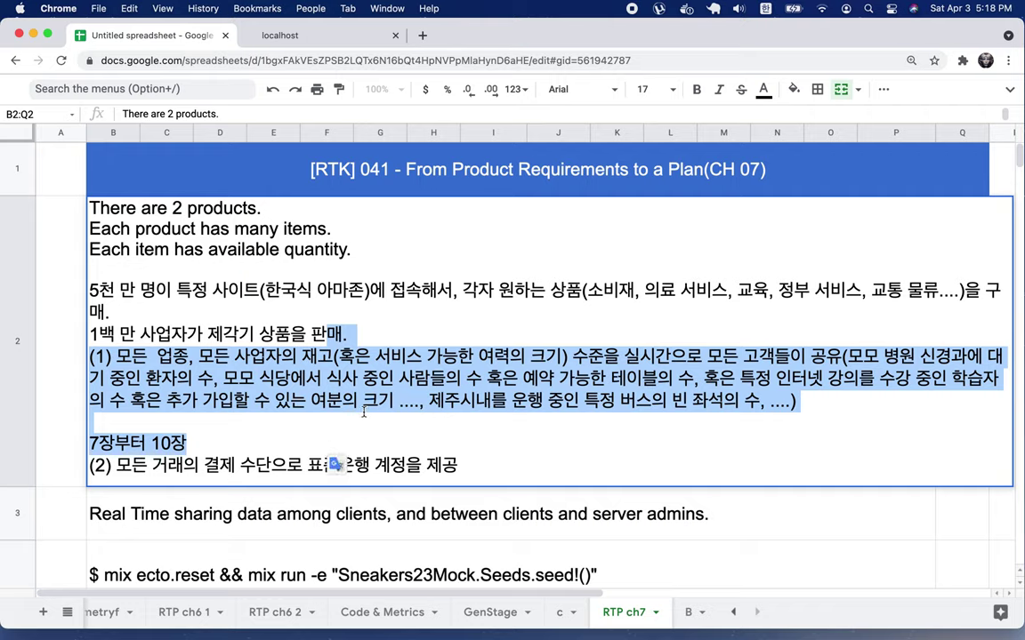
pyautogui.click(456, 464)
pyautogui.moveTo(456, 464); pyautogui.dragTo(154, 461)
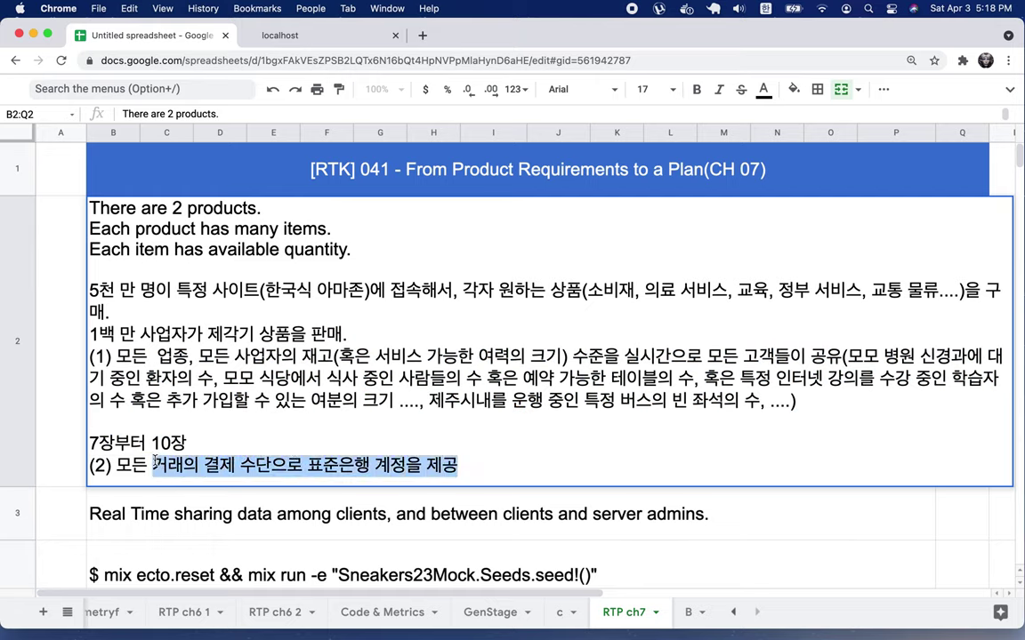
pyautogui.click(463, 470)
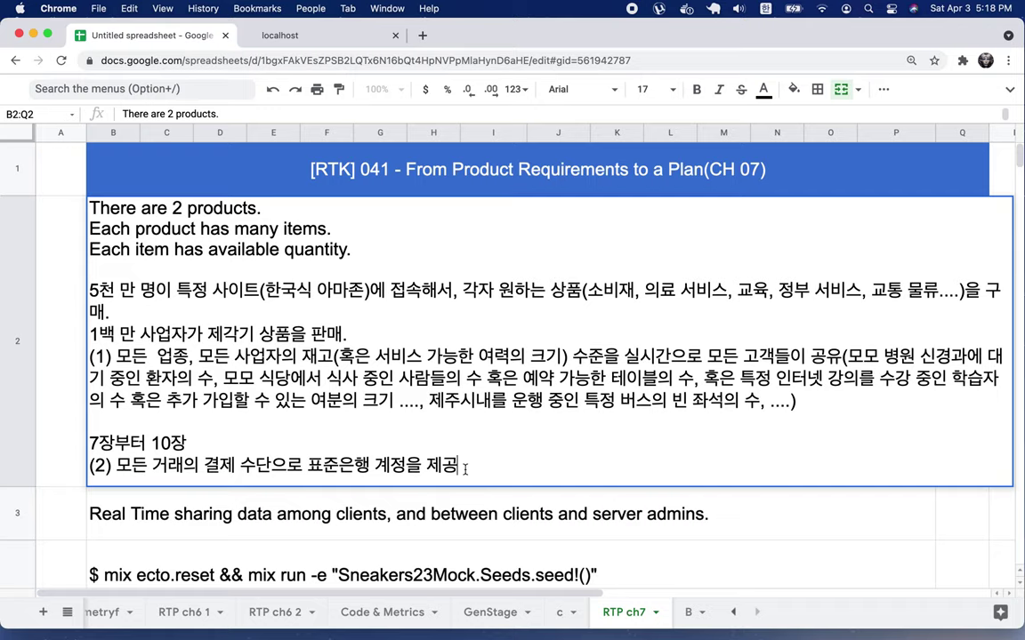
pyautogui.write('4월 5일')
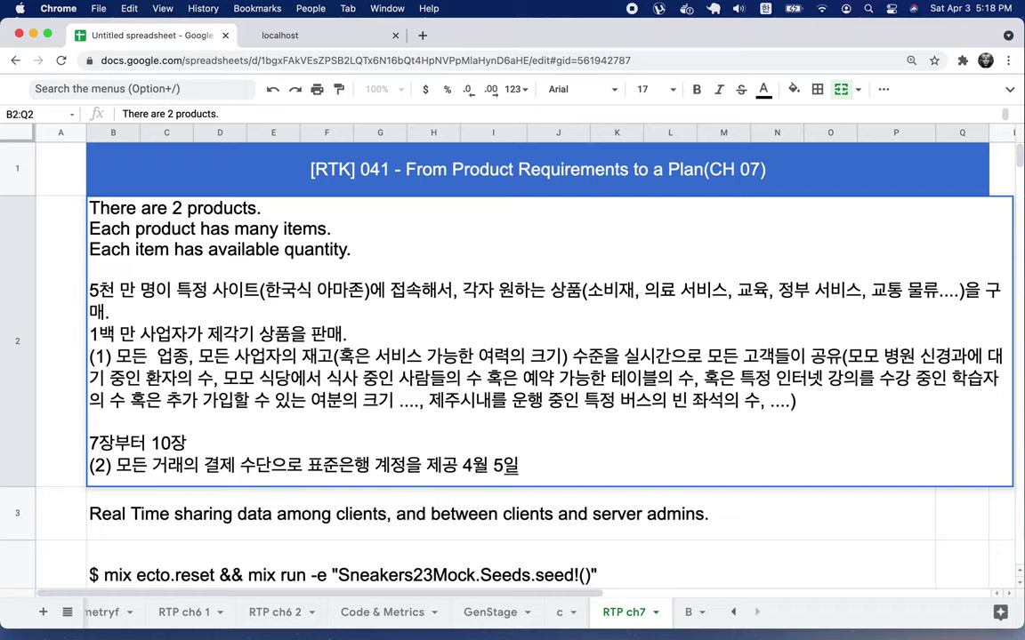
pyautogui.write('~ 15일까지')
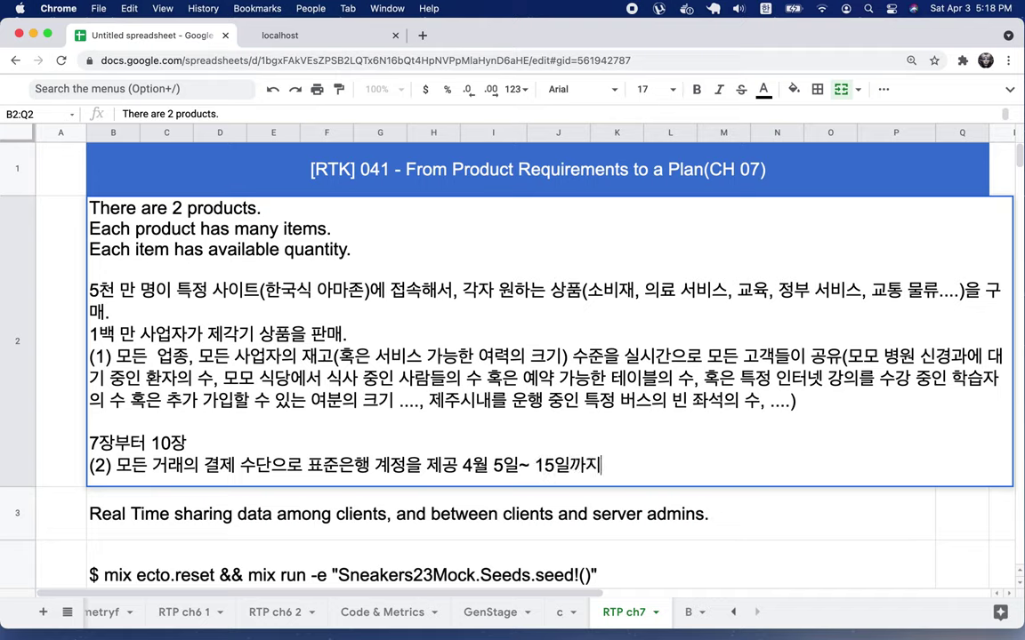
# Step: Start item (3) on a new line with "(3) 모든 시장 참가자(5천 만 인구 + 1백 만 사업자/"
pyautogui.hotkey('alt', 'Return')
pyautogui.write('(3) ')
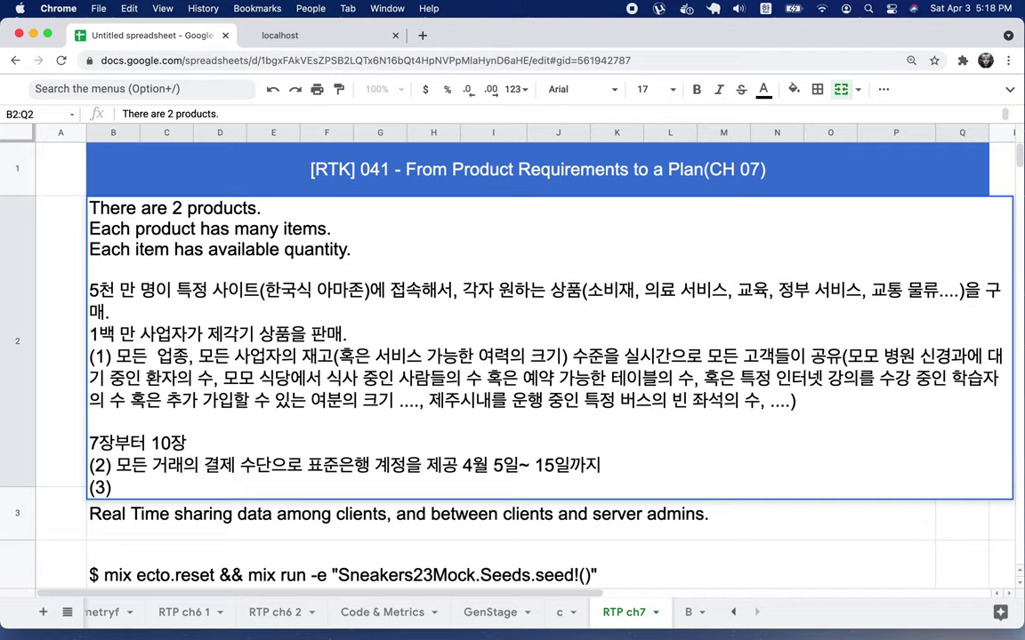
pyautogui.write('모든 시장 차')
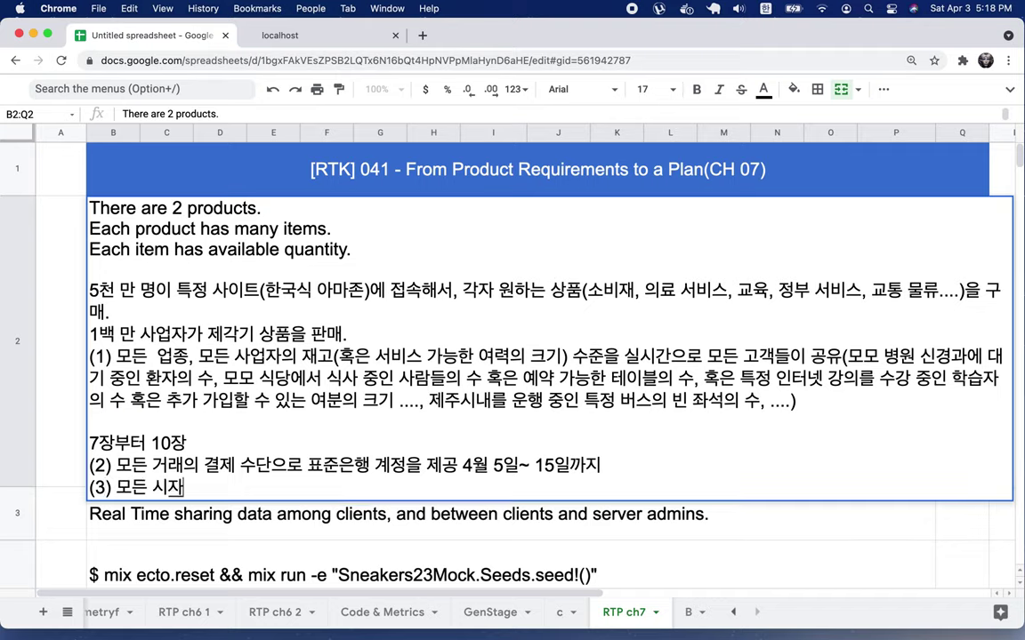
pyautogui.write('ㅁ가자(')
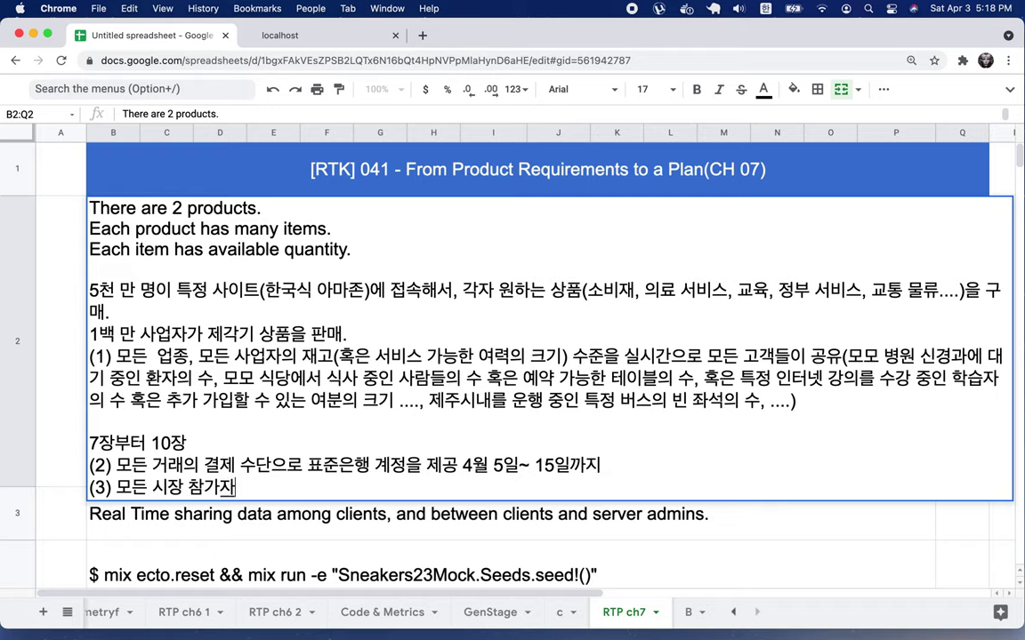
pyautogui.write('5천 만 인')
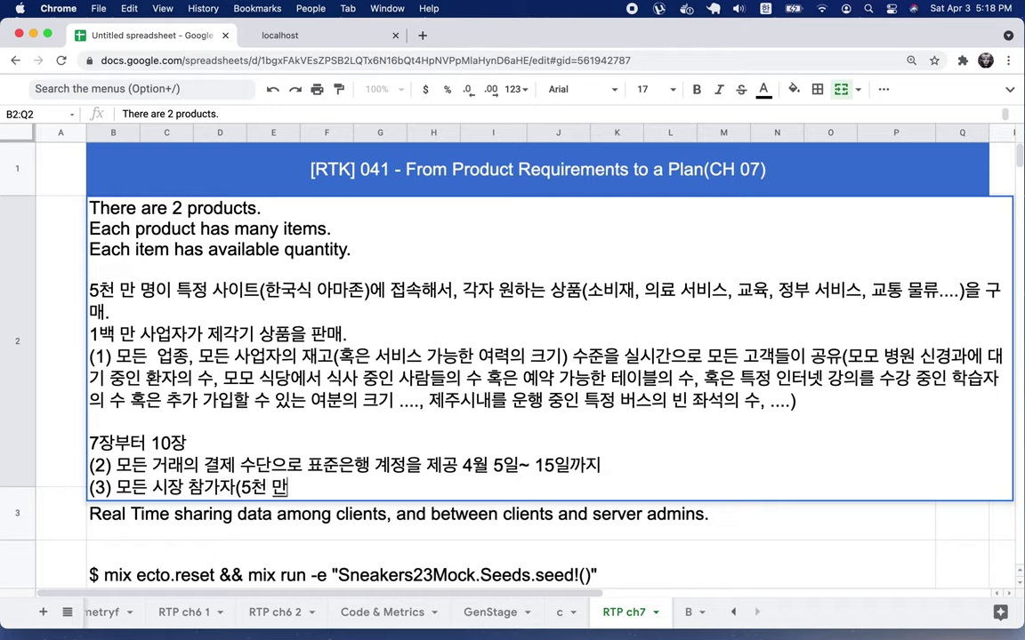
pyautogui.write('구 + 1')
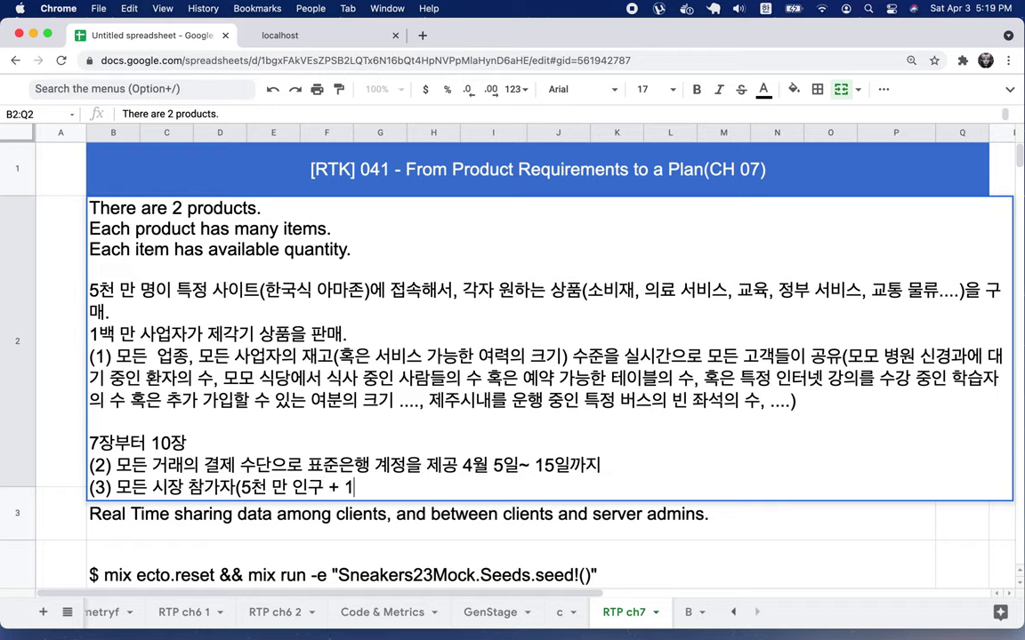
pyautogui.write('백 만 ㅅ')
pyautogui.write('ㅏ업자/')
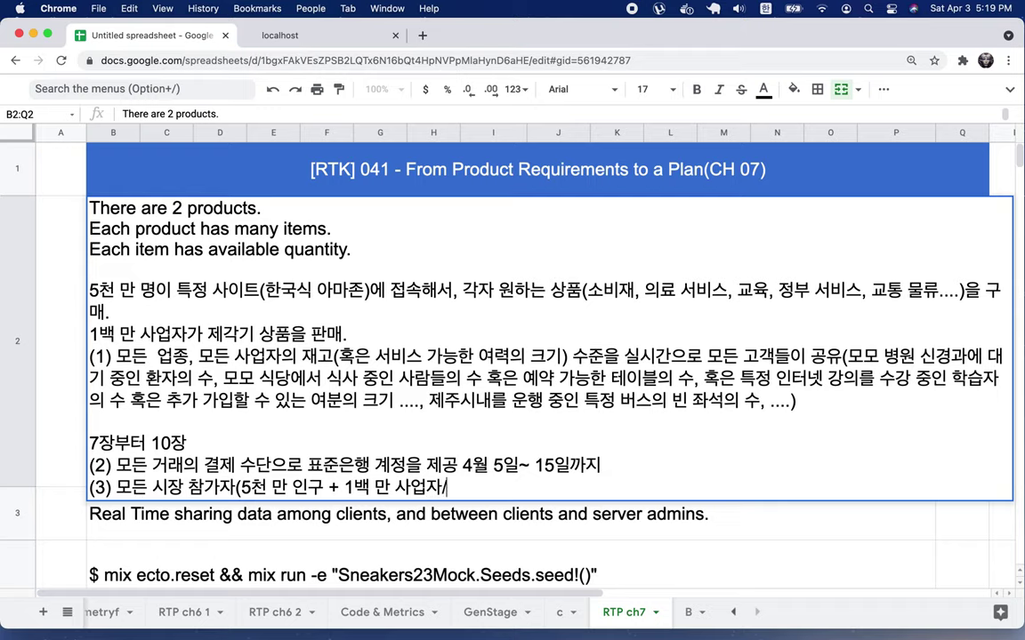
# Step: Complete the participant list in item (3) with "공공기관/단체/개인...)"
pyautogui.write('공공긱')
pyautogui.write('ㅘㄴ')
pyautogui.write('/단체')
pyautogui.write('/개인.')
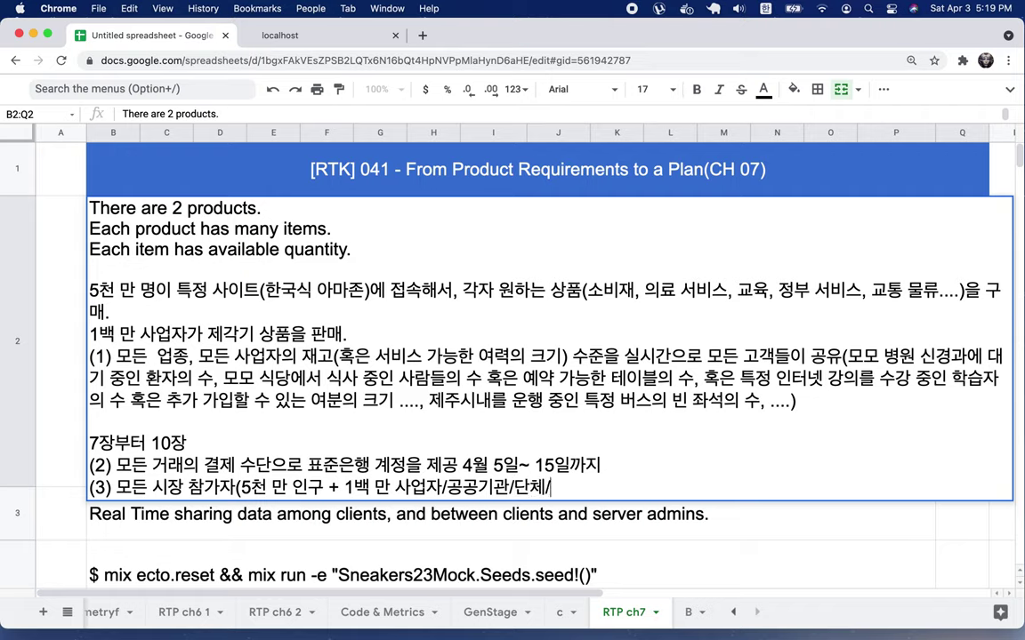
pyautogui.write('..)')
# Step: Continue item (3) after the participant list with "각각에게 재무제표를 자동으로 생성"
pyautogui.write(' 각각에게')
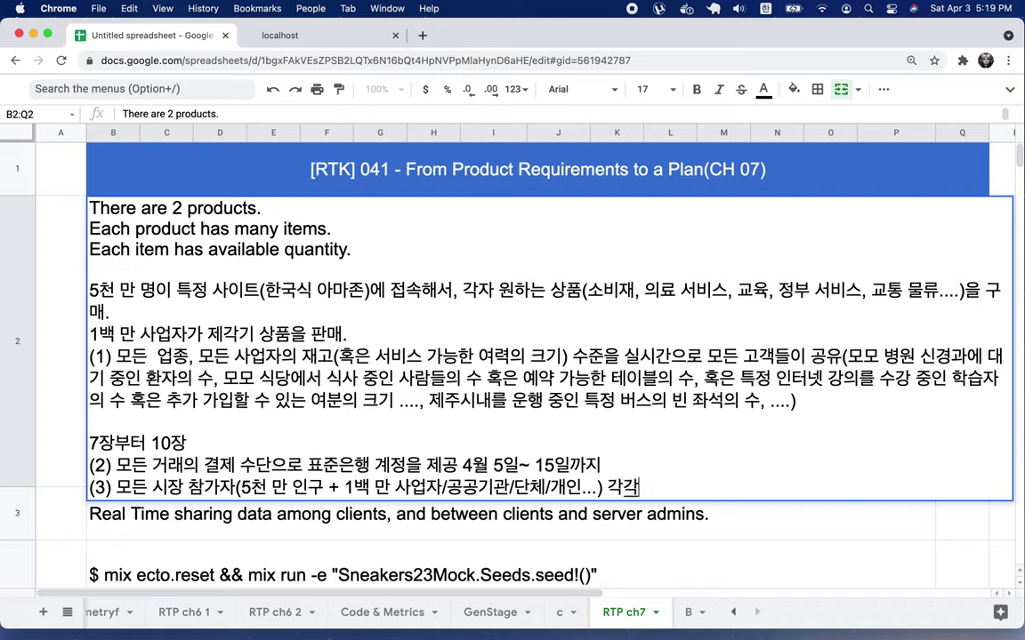
pyautogui.write(' 재무제무')
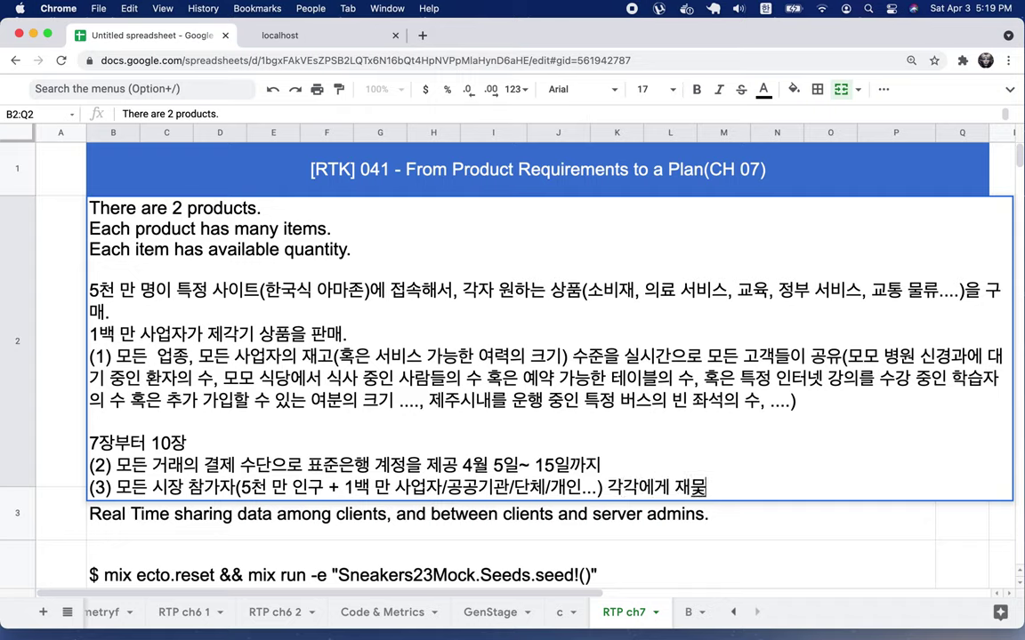
pyautogui.write('자3')
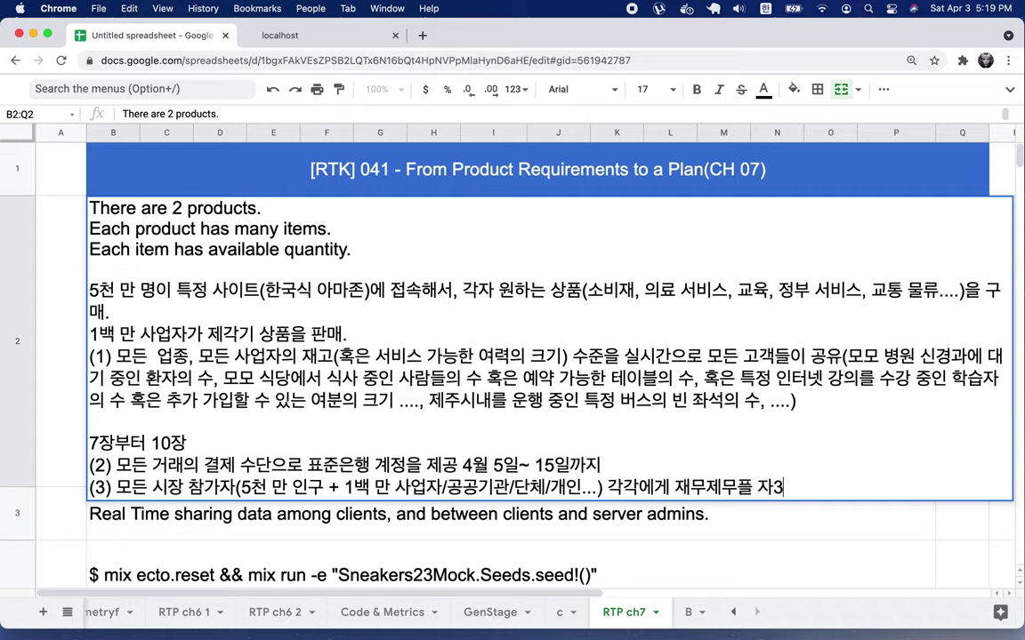
pyautogui.press('BackSpace')
pyautogui.press('BackSpace')
pyautogui.press('BackSpace')
pyautogui.write('표를 자동')
pyautogui.write('으로 생성 ㅁㅊ')
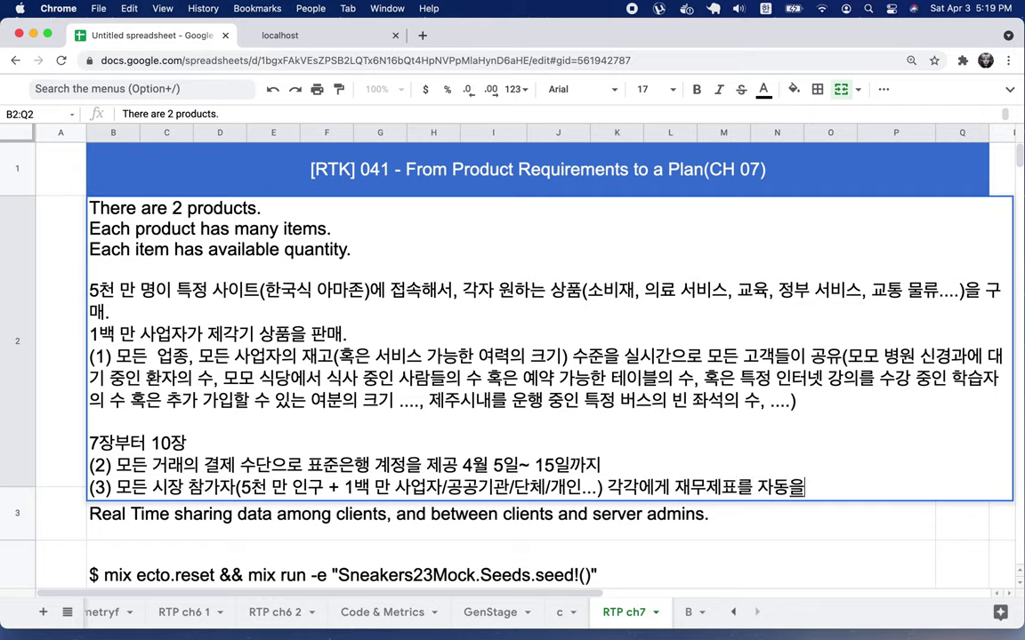
# Step: Finish item (3) with "및 제공 ~4/말까지", removing the stray characters after "생성"
pyautogui.press('BackSpace')
pyautogui.press('BackSpace')
pyautogui.press('BackSpace')
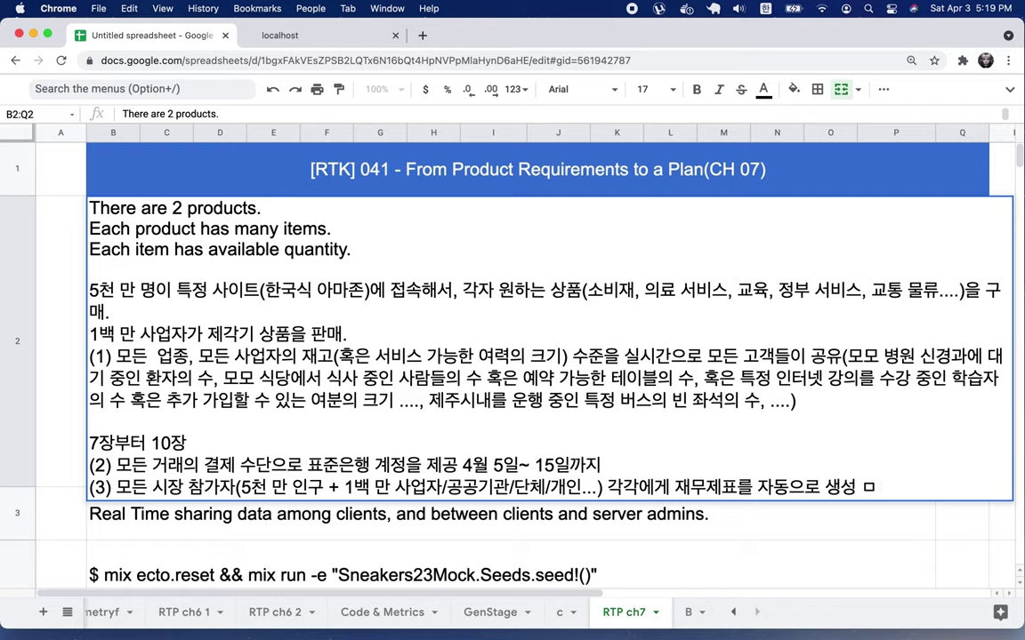
pyautogui.write('및 제공')
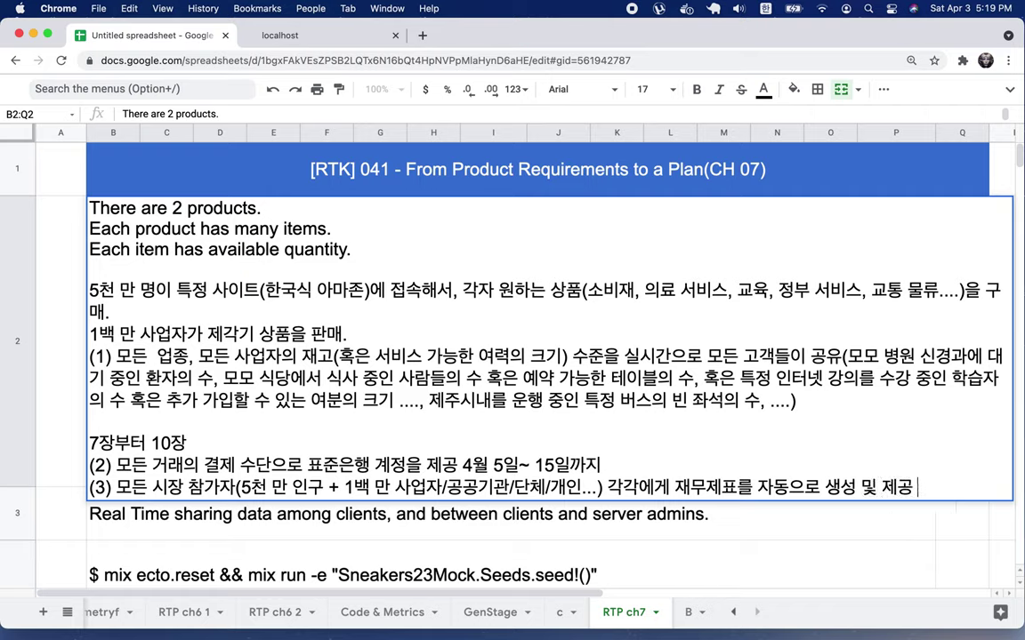
pyautogui.write(' ~4/말까지')
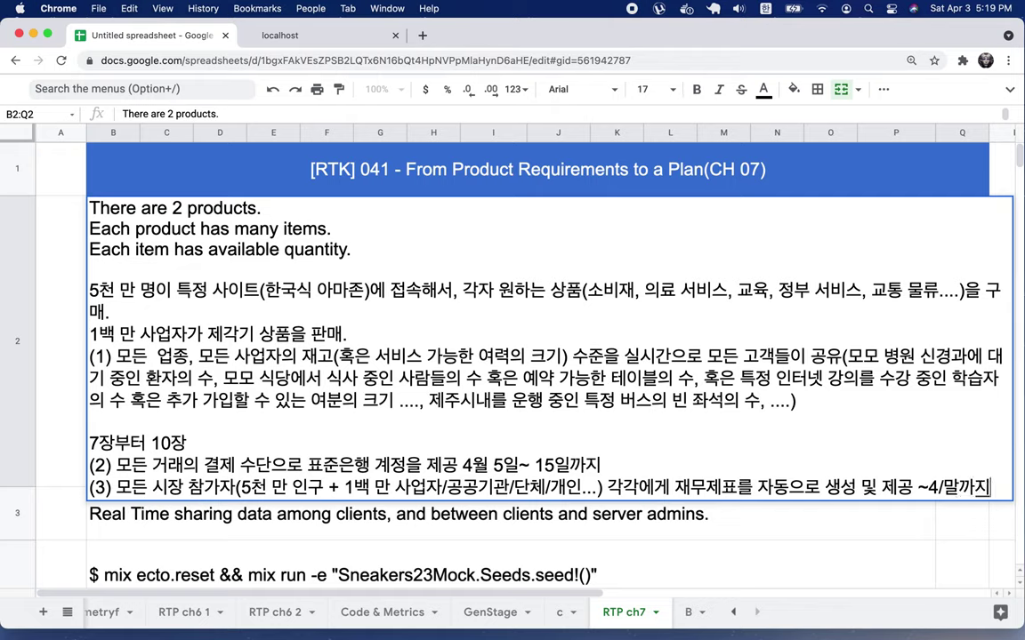
# Step: Add item (4) on a new line reading "(4) GitLab 업로드 4말까지.."
pyautogui.hotkey('alt', 'Return')
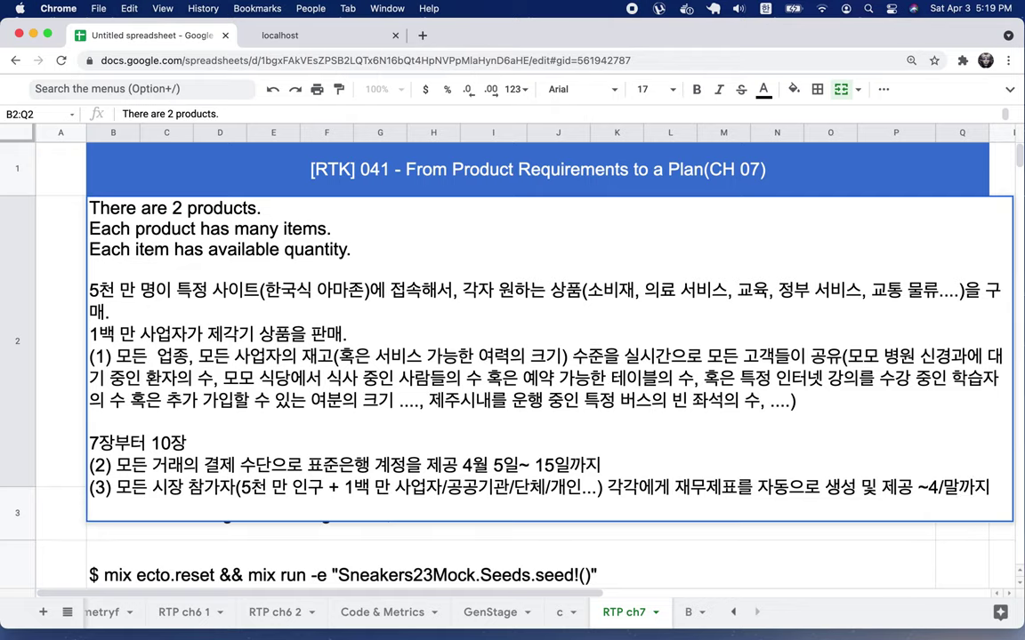
pyautogui.write('(4)')
pyautogui.hotkey('ctrl', 'space')
pyautogui.write('Gil')
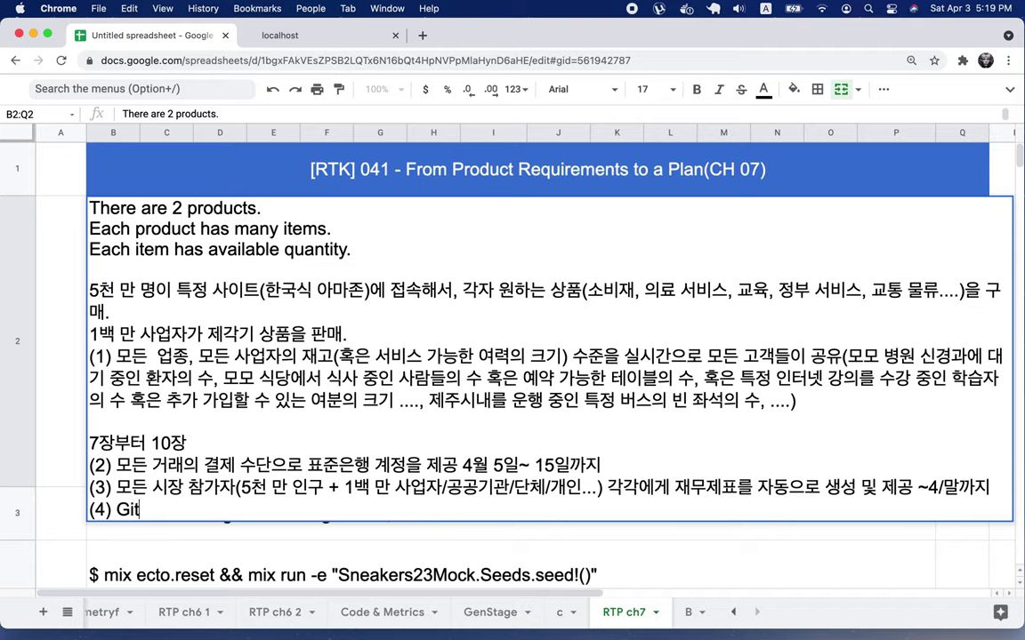
pyautogui.write('Lab 업로드')
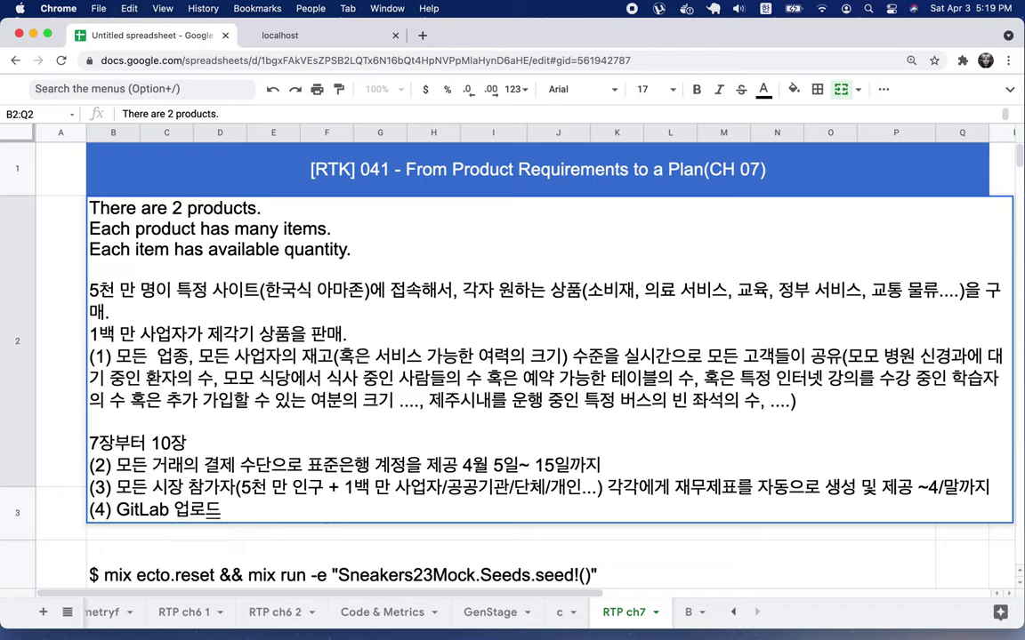
pyautogui.write(' 4말까지..')
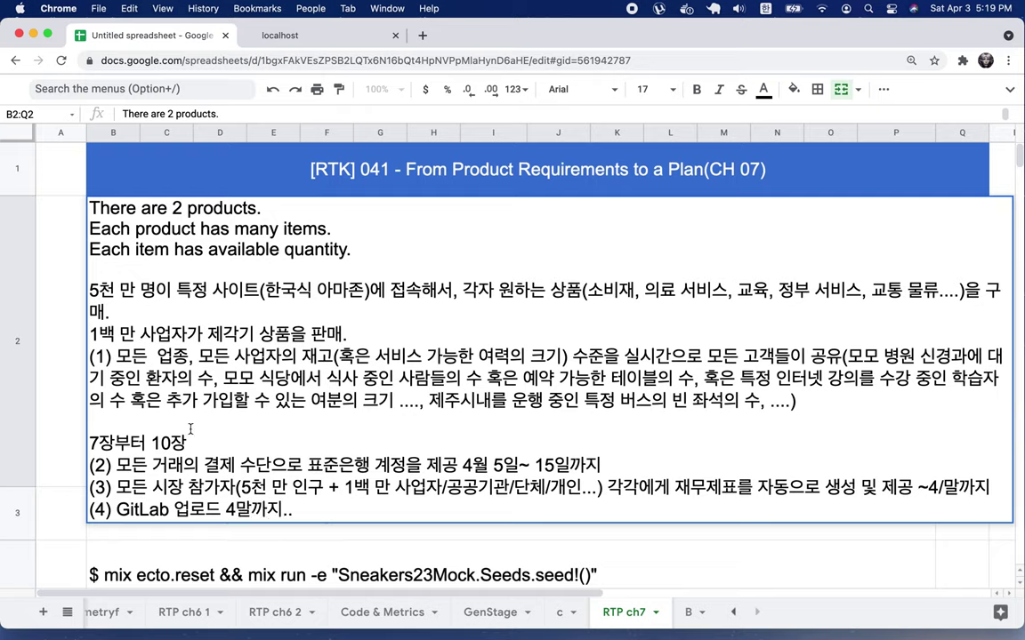
pyautogui.moveTo(189, 442); pyautogui.dragTo(102, 357)
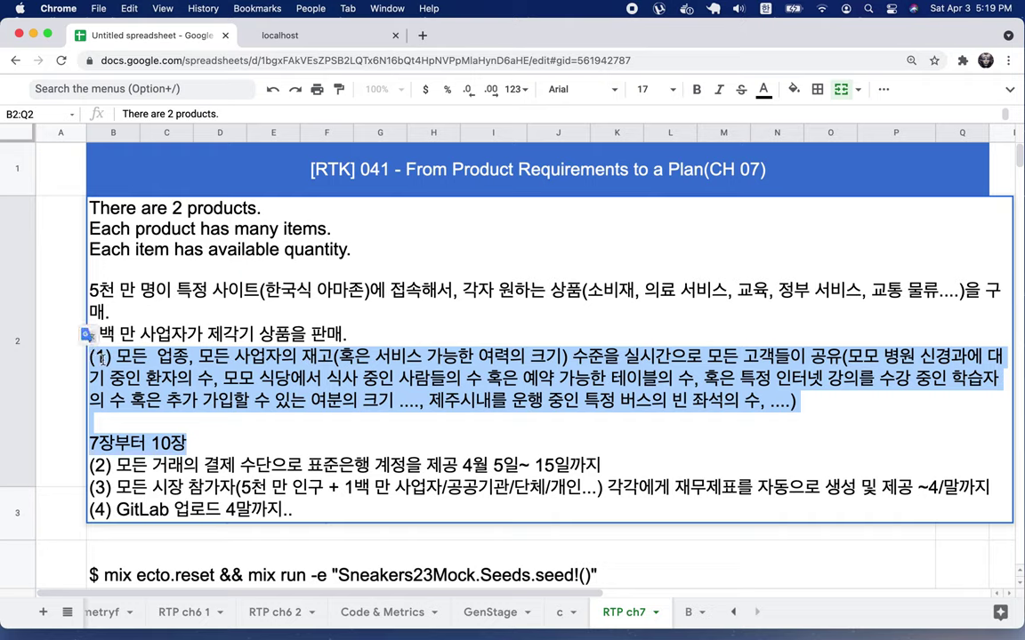
pyautogui.tripleClick(339, 470)
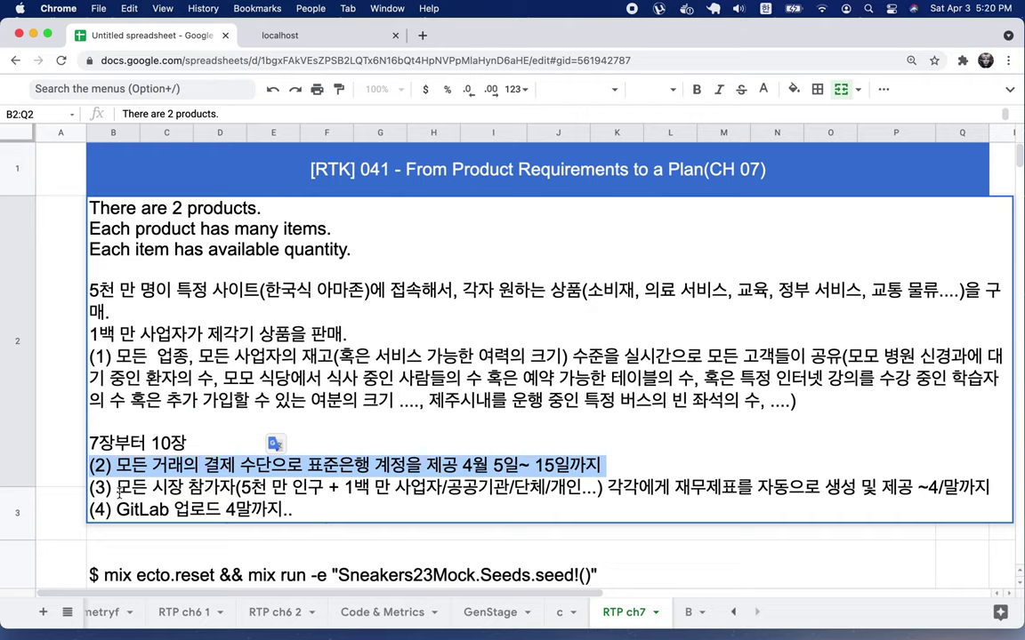
# Step: Move the GitLab upload text onto its own line numbered (5), leaving item (4) empty
pyautogui.click(106, 461)
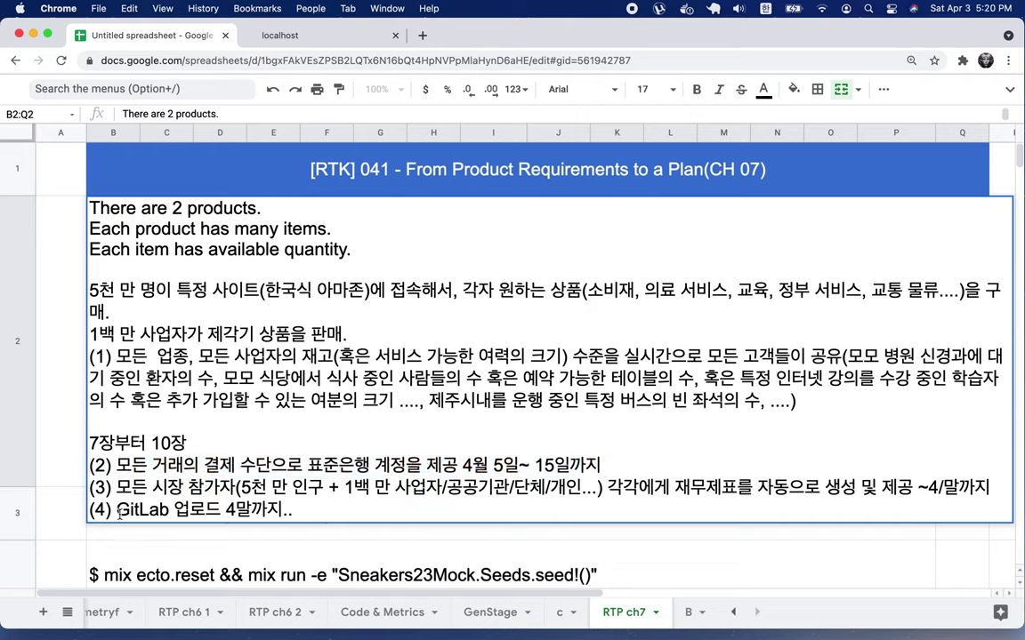
pyautogui.hotkey('alt', 'Return')
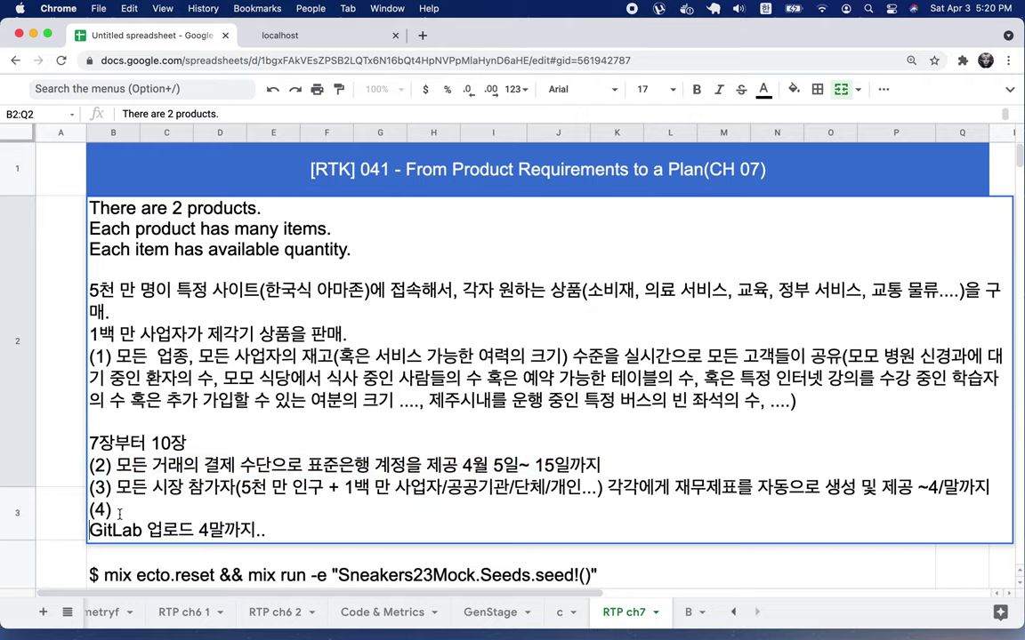
pyautogui.write('(%)')
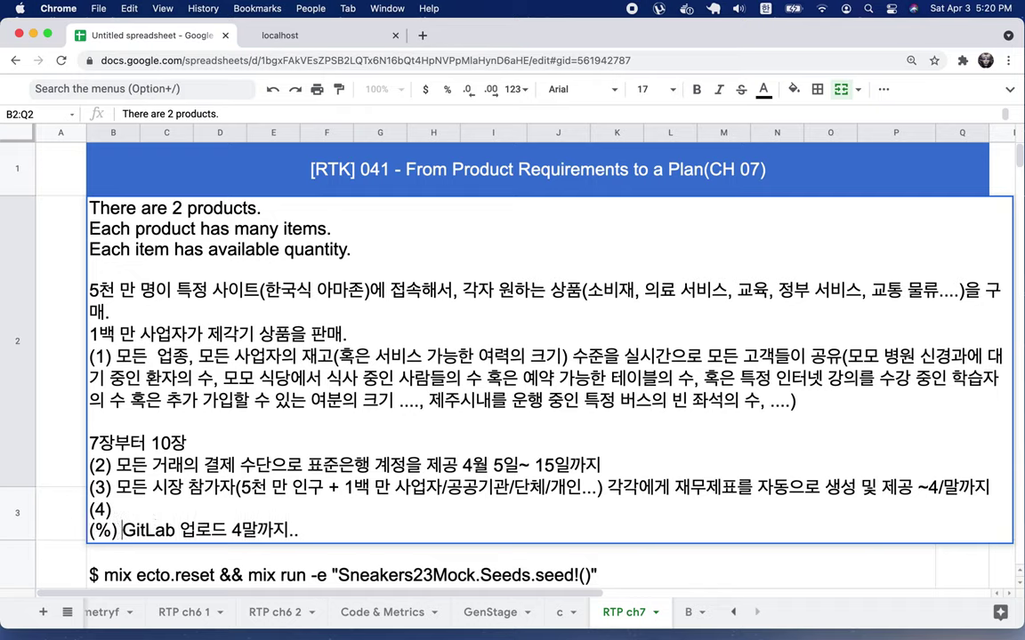
pyautogui.press('Left')
pyautogui.press('Left')
pyautogui.press('BackSpace')
pyautogui.write('5')
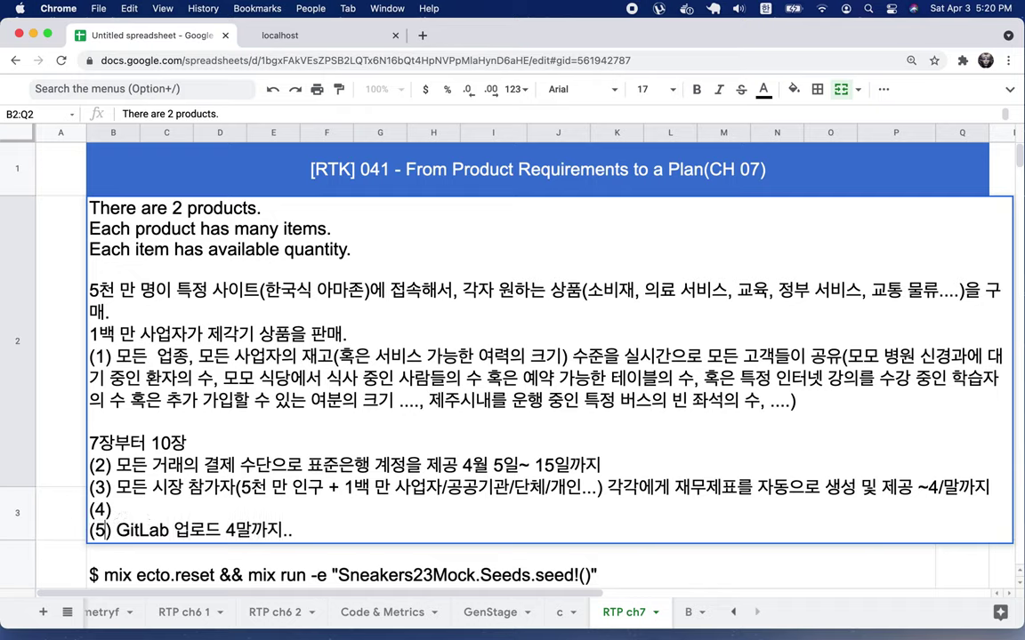
# Step: Write item (4) as "모든 사업자들의 구매와 판매 프로세스를 상호 연동" and open a parenthesis for the "중국집" example
pyautogui.write('모든')
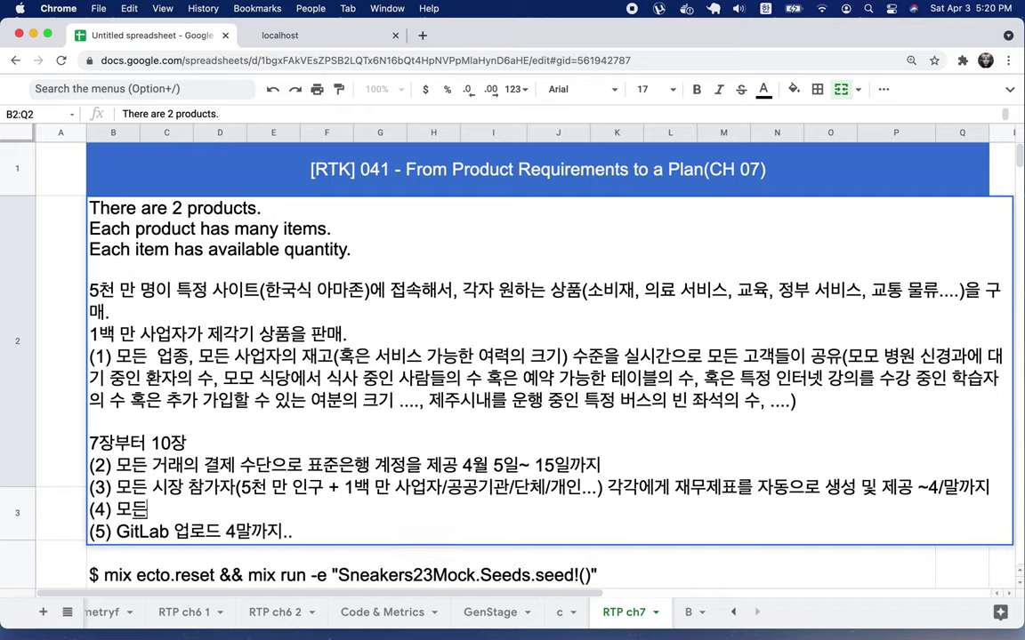
pyautogui.write(' 사업자들의 ')
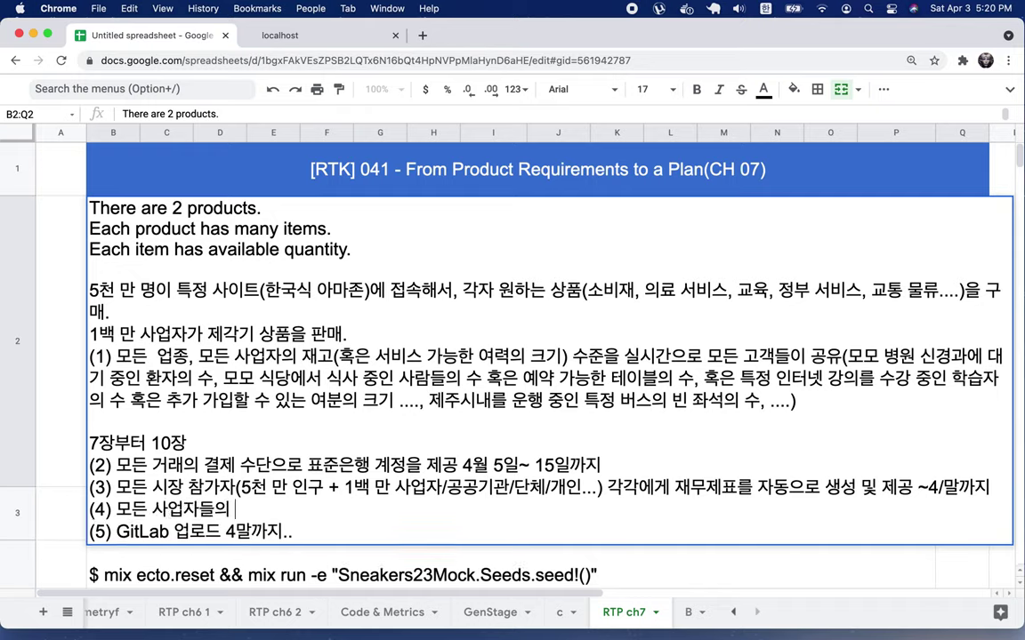
pyautogui.write('공그ㅂ')
pyautogui.press('BackSpace')
pyautogui.press('BackSpace')
pyautogui.press('BackSpace')
pyautogui.press('BackSpace')
pyautogui.write('구매')
pyautogui.write('오')
pyautogui.write('ㅏ 판매 프로세')
pyautogui.write('스를 상호 연')
pyautogui.write('동(중국지')
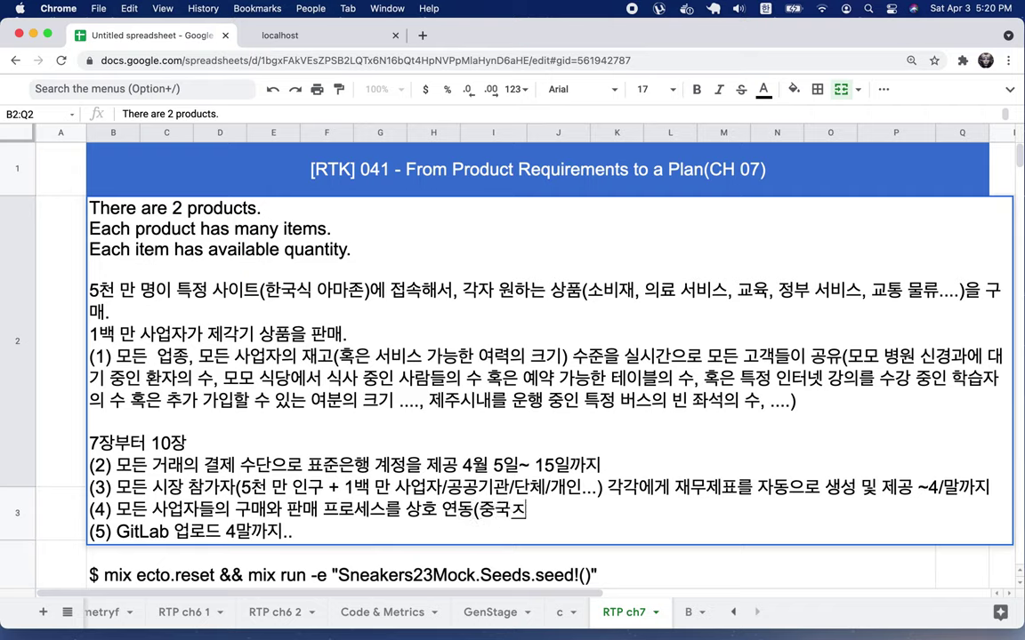
# Step: Complete the Chinese restaurant example in item (4) as "중국집 <=> 단무지 공급자, 밀가루 공급자...."
pyautogui.write('ㅂ ')
pyautogui.write('<=> 단ㅁ')
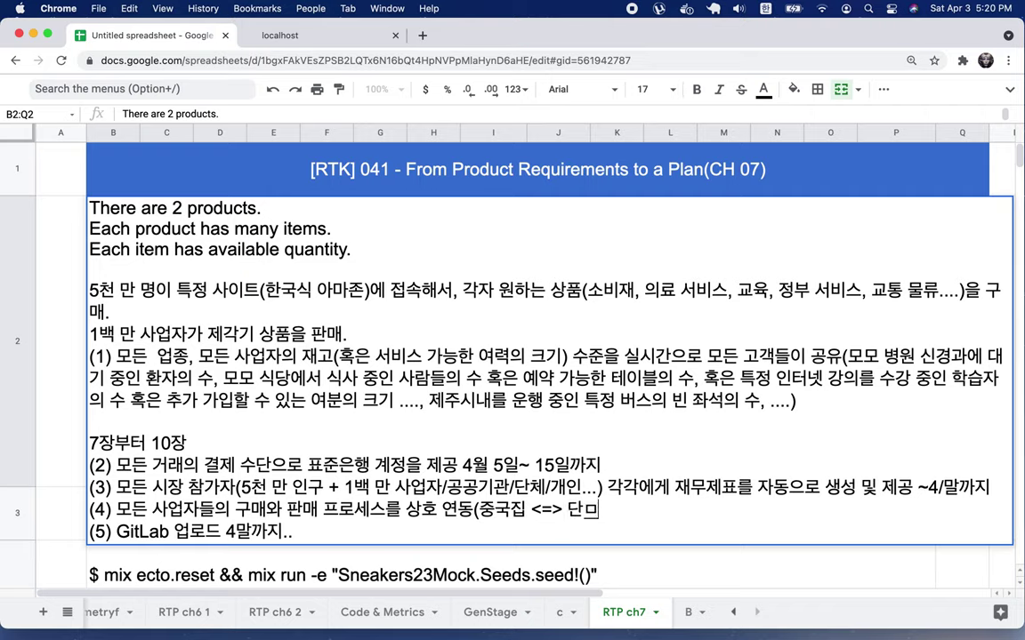
pyautogui.write('ㅜ지, ')
pyautogui.write(' 공급자, ')
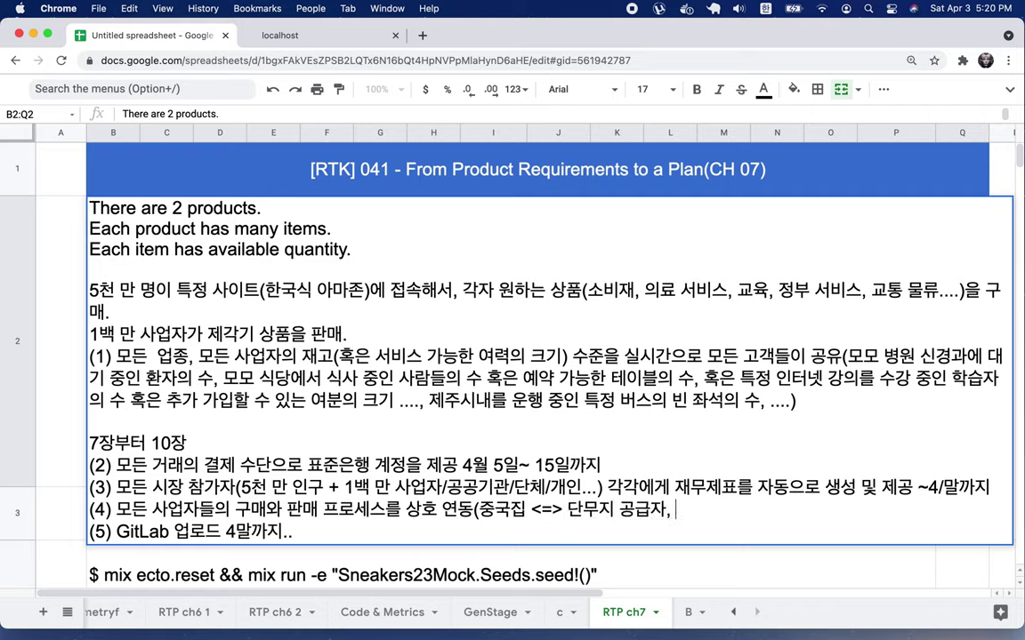
pyautogui.write('밀가루 공급자....')
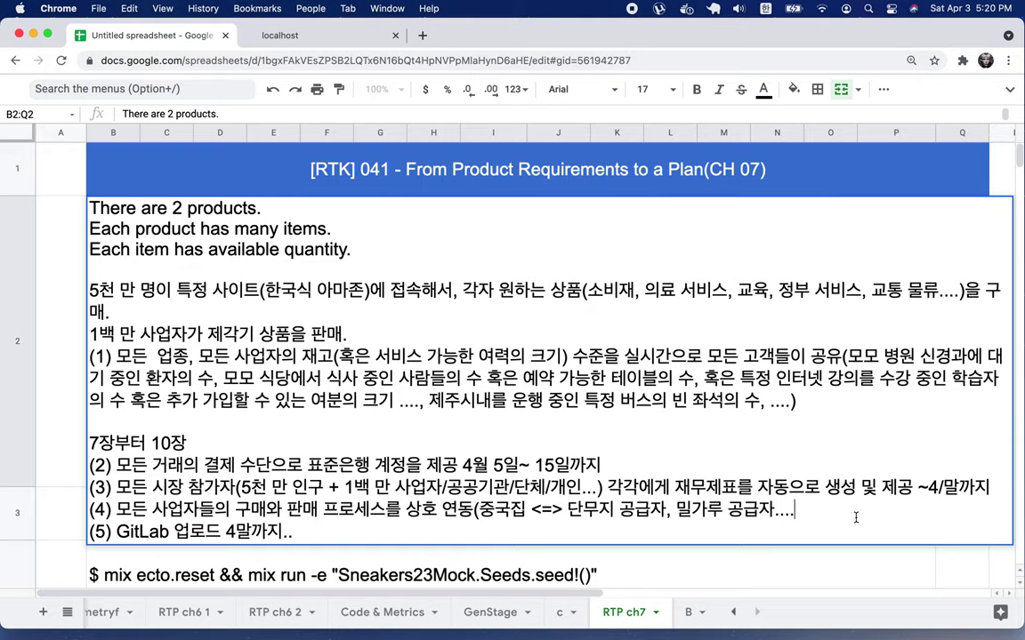
# Step: Append the hospital example ", 병원 <=> 약품 공급자, 의료 기기 공급자, 의료진 공급자..." to item (4)
pyautogui.write(', 병원')
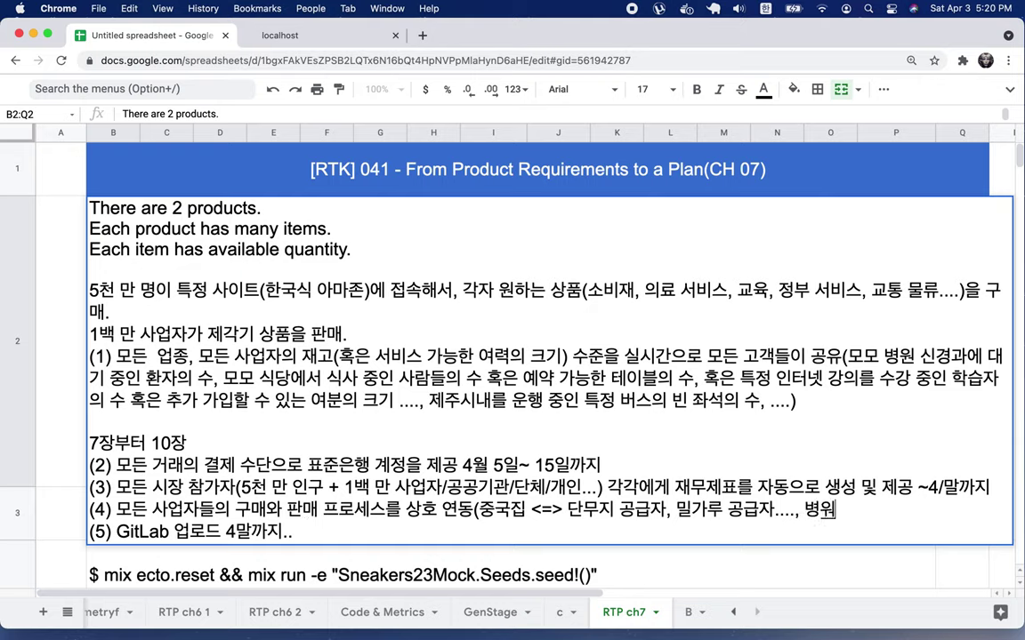
pyautogui.write(' <=> 약품')
pyautogui.write(' 공급자, 의')
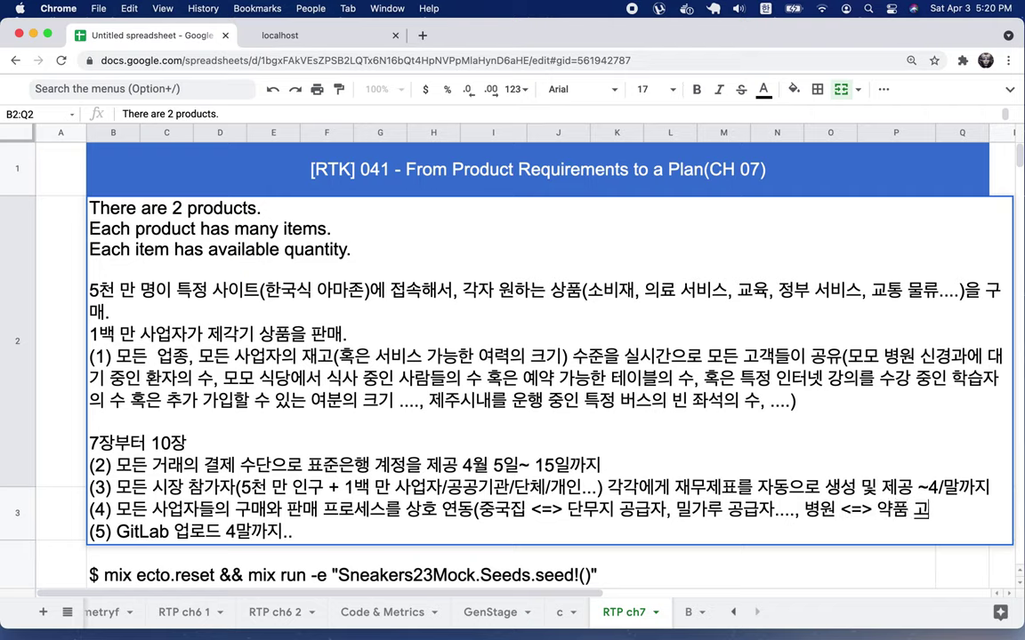
pyautogui.write('료')
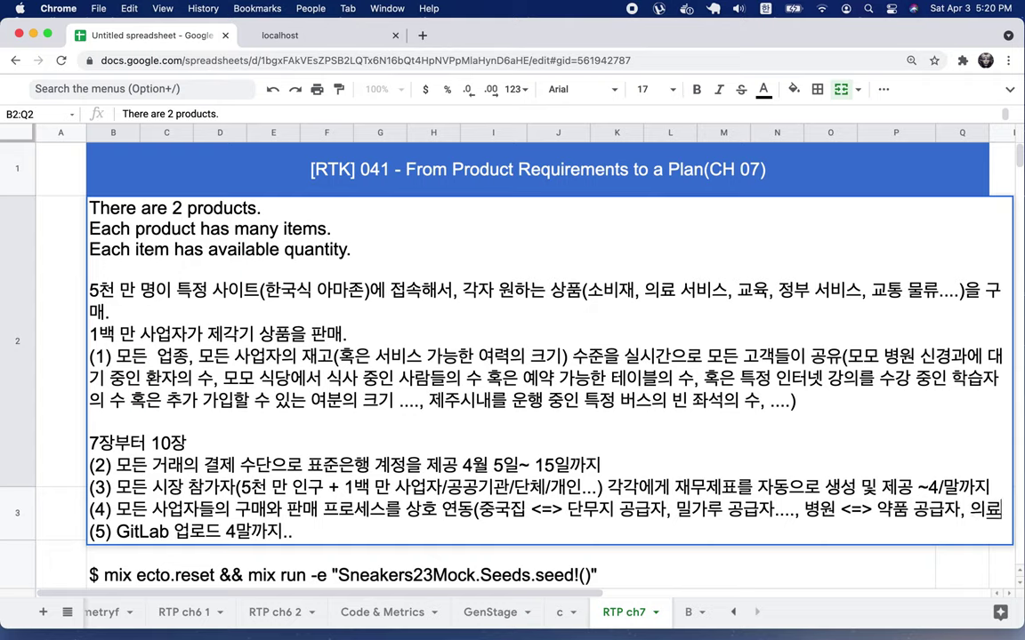
pyautogui.write(' 기기 공급자')
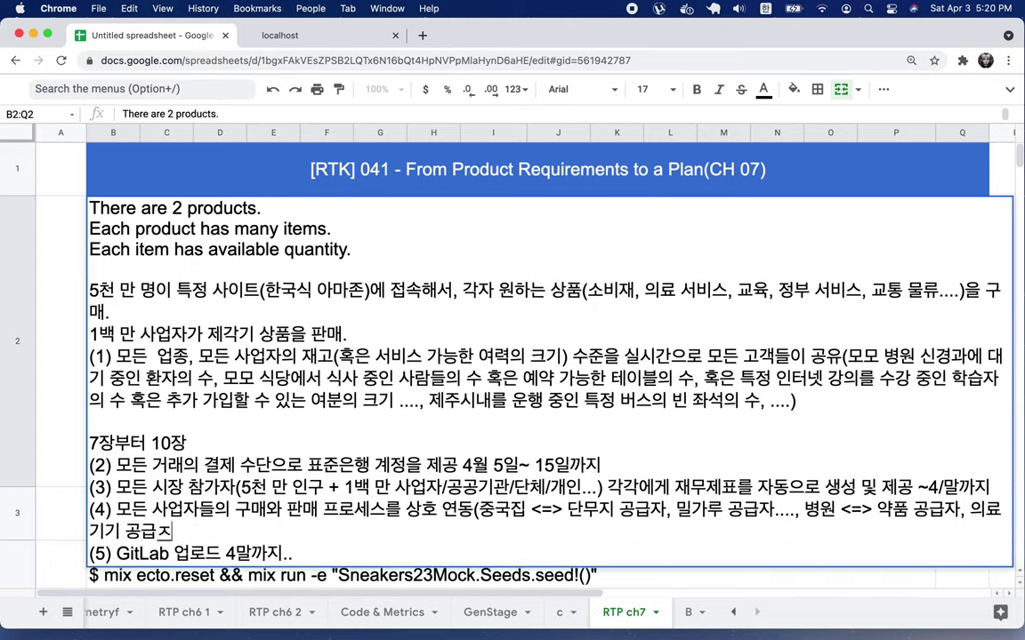
pyautogui.write(', 의료진')
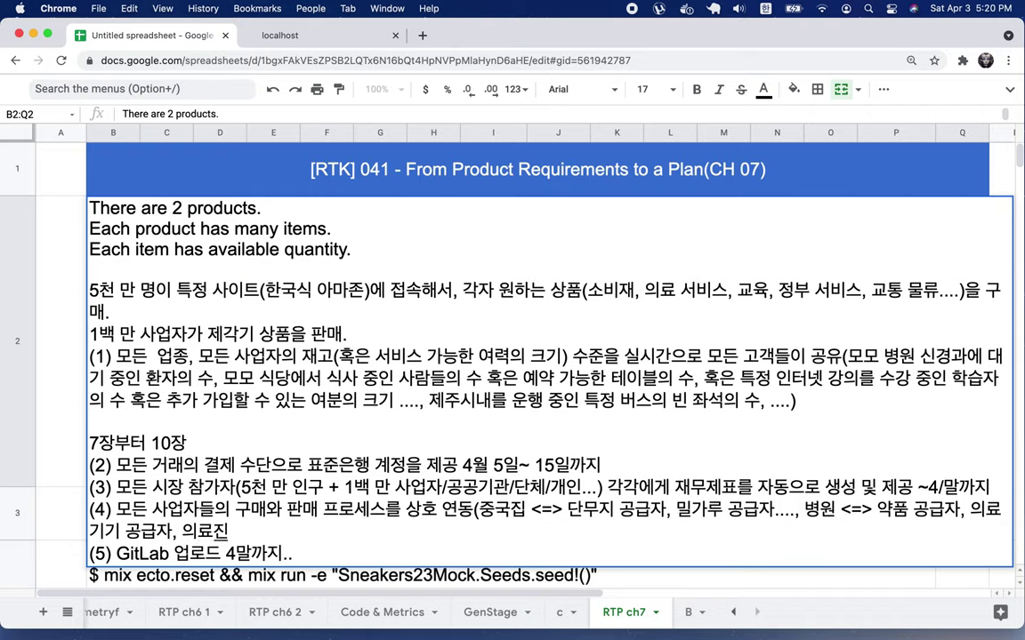
pyautogui.write(' 공급재')
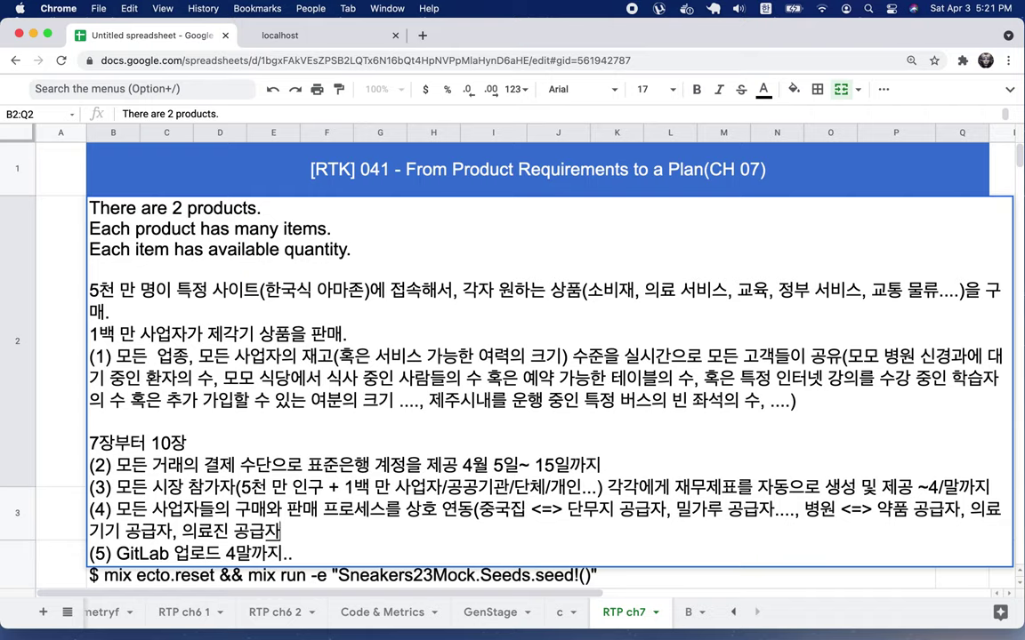
pyautogui.press('BackSpace')
pyautogui.write('자...')
pyautogui.moveTo(345, 488); pyautogui.dragTo(593, 492)
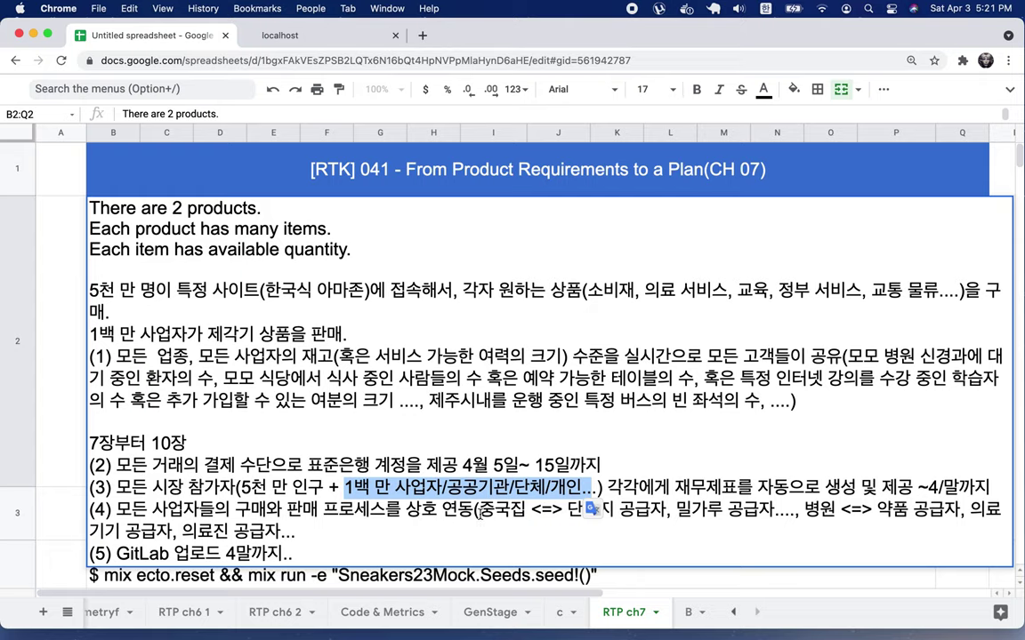
pyautogui.moveTo(479, 511); pyautogui.dragTo(532, 516)
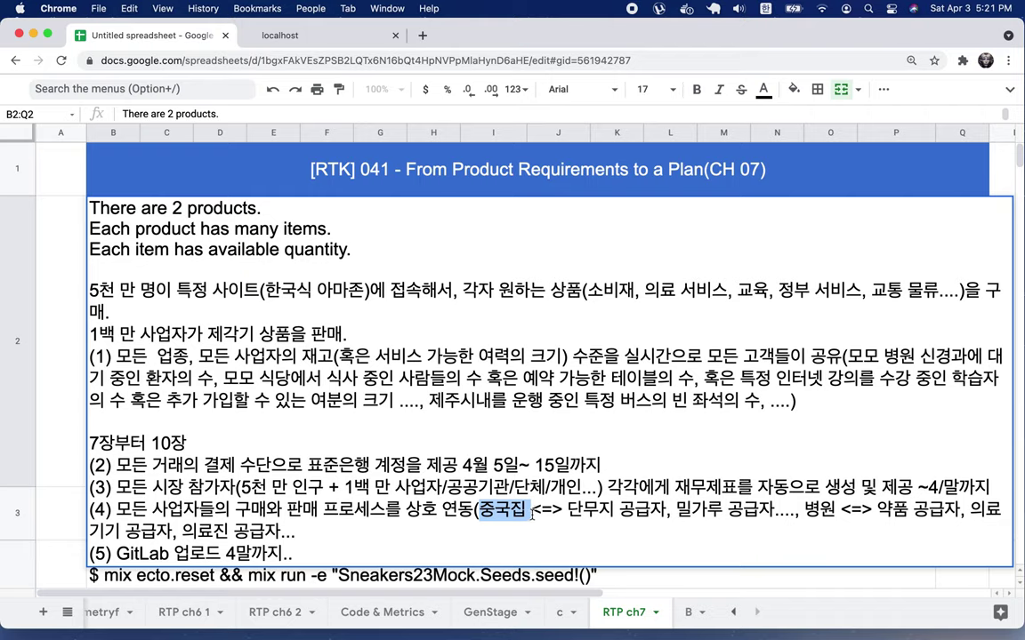
pyautogui.moveTo(570, 509); pyautogui.dragTo(771, 509)
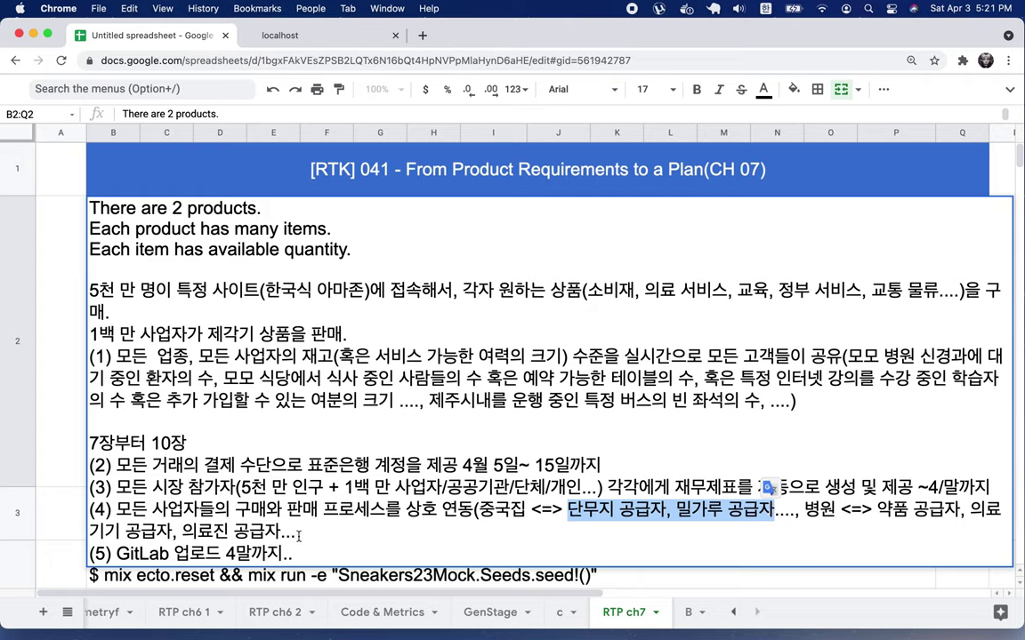
pyautogui.moveTo(297, 532); pyautogui.dragTo(288, 520)
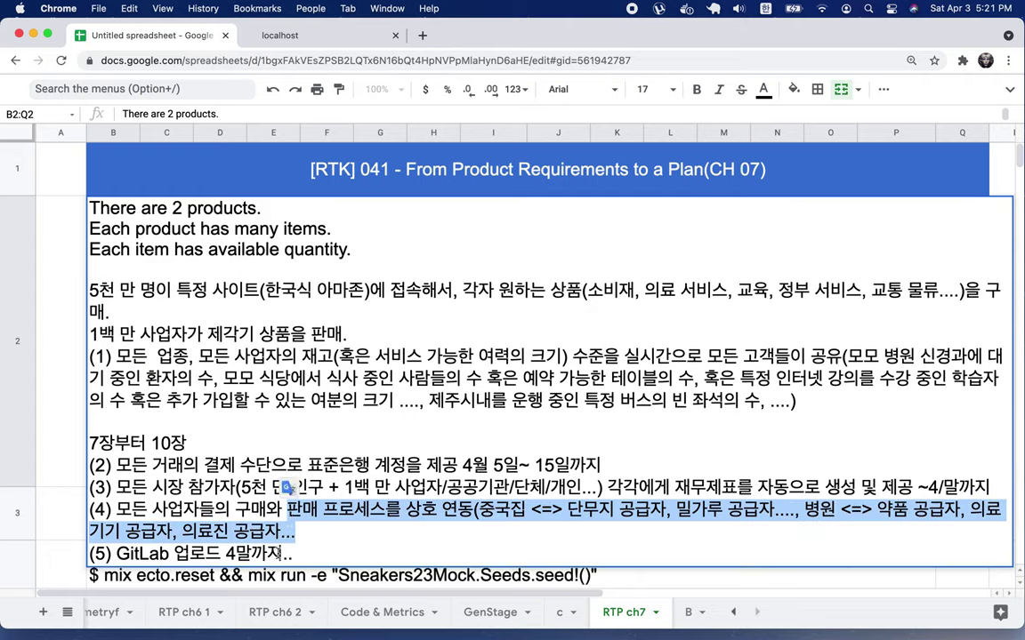
pyautogui.click(217, 554)
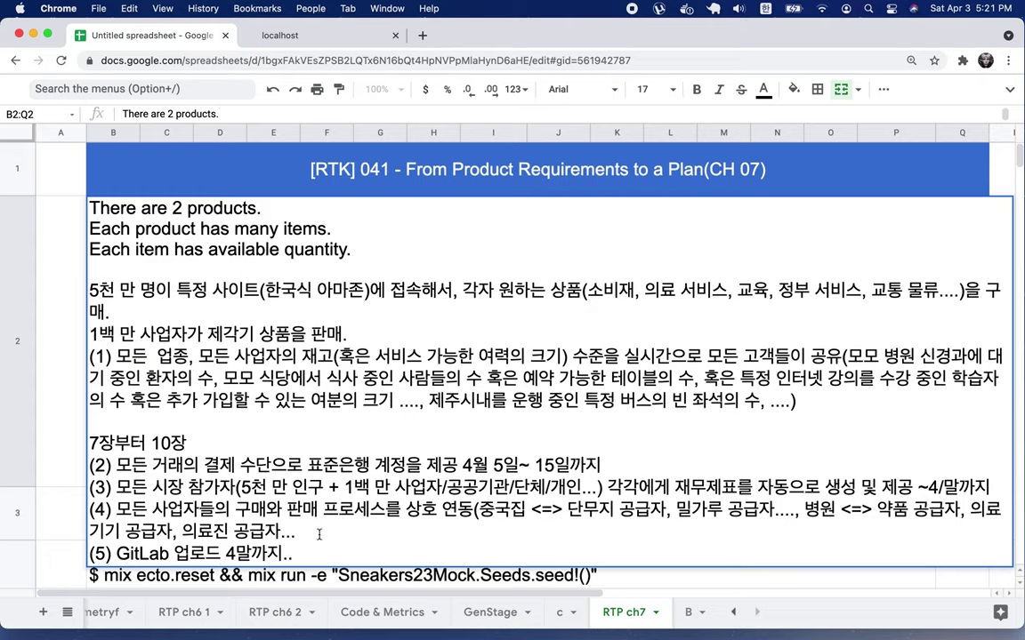
pyautogui.moveTo(295, 532); pyautogui.dragTo(283, 470)
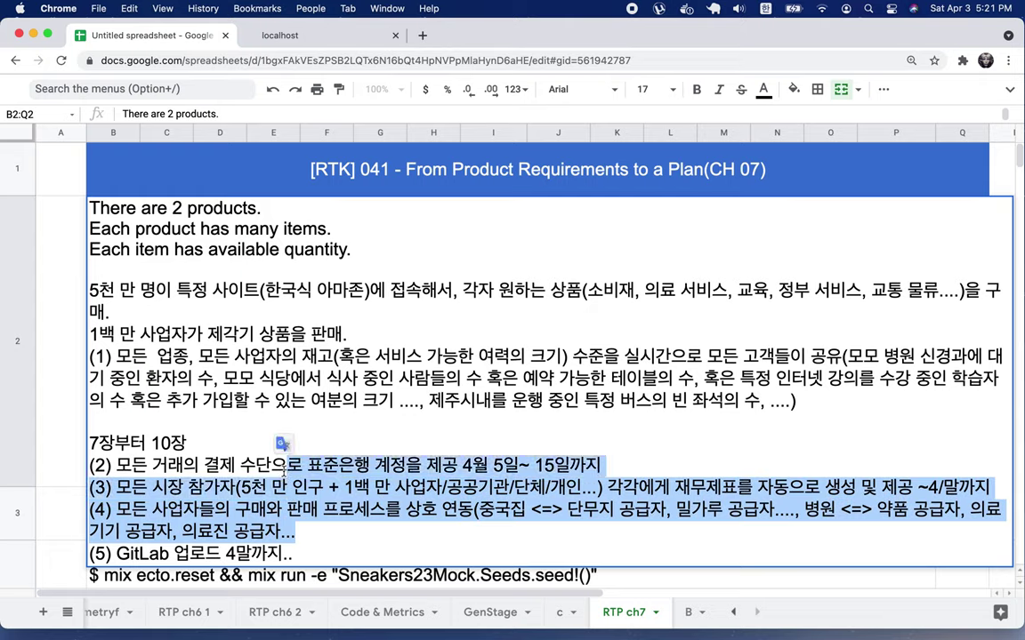
# Step: Add a new line after item (5) in the requirement notes reading "(6) 5월부터 이 코드를 정련"
pyautogui.click(221, 553)
pyautogui.click(311, 553)
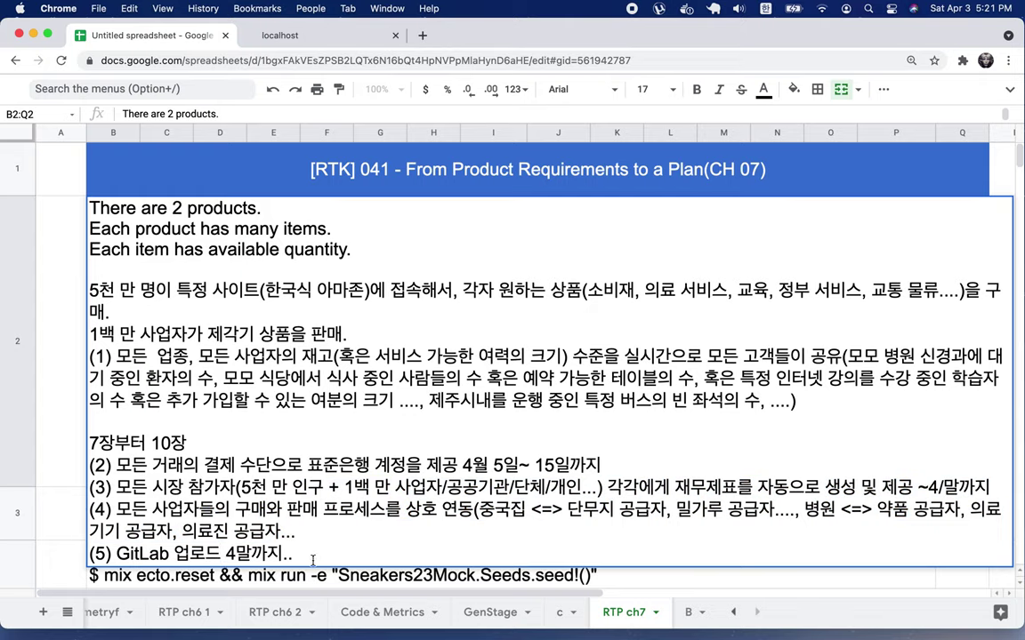
pyautogui.hotkey('alt', 'Return')
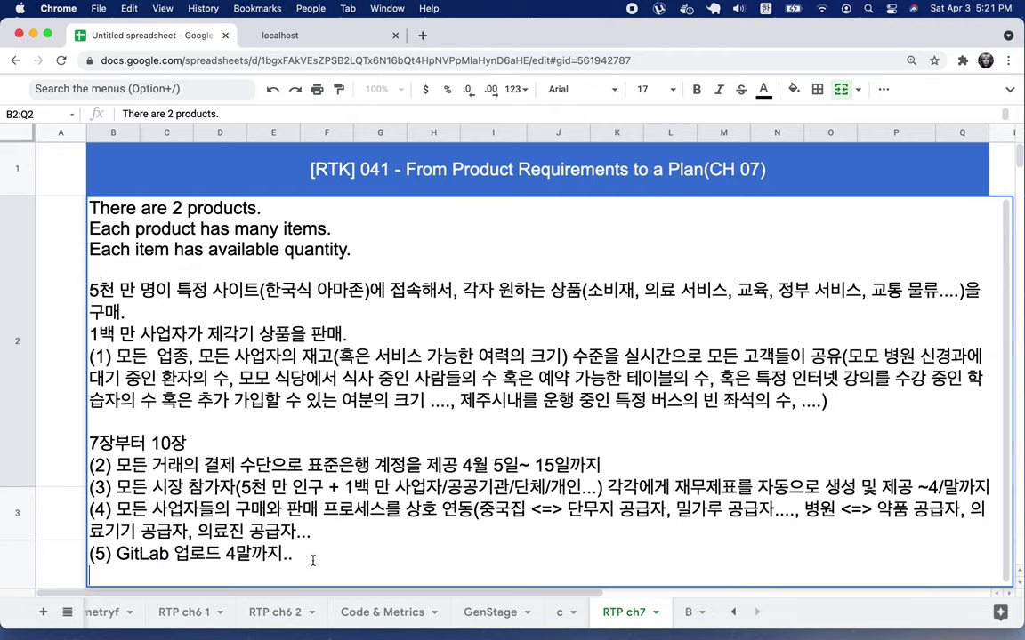
pyautogui.write('(6) 5월부터')
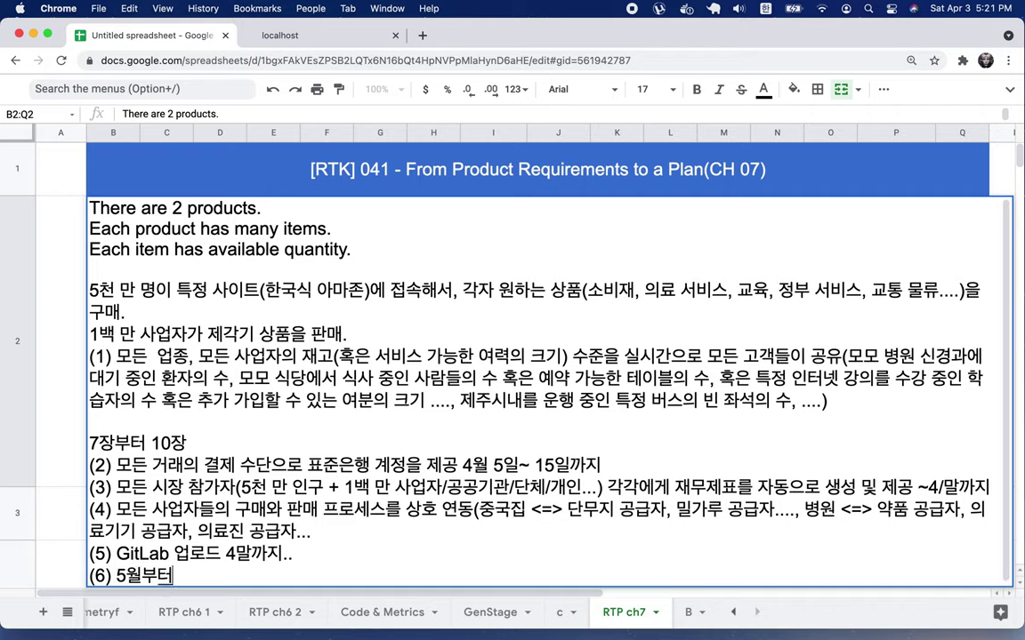
pyautogui.write('이 코드를')
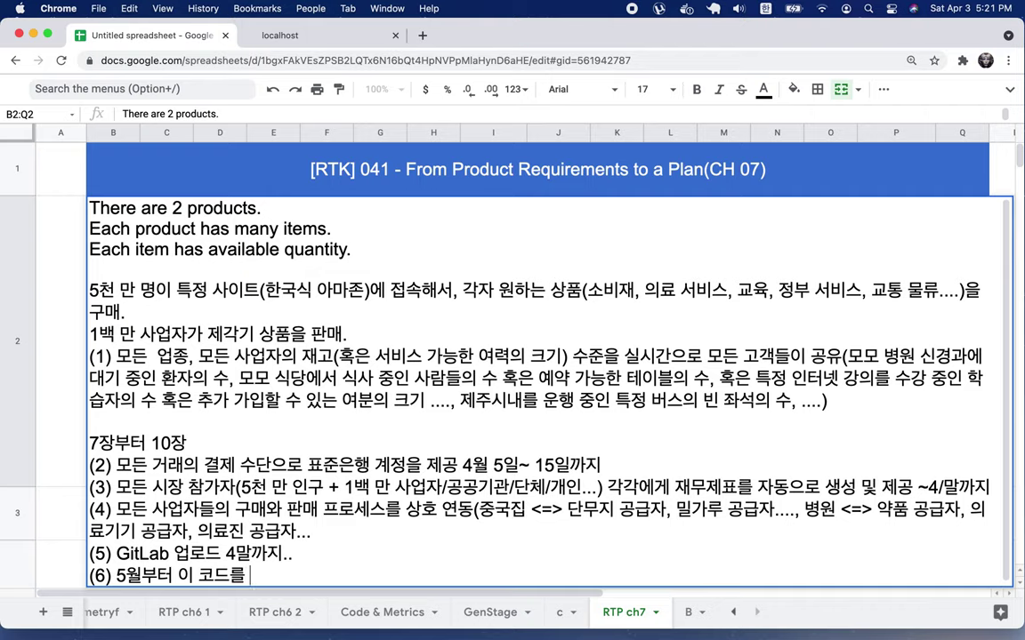
pyautogui.write(' 정련화')
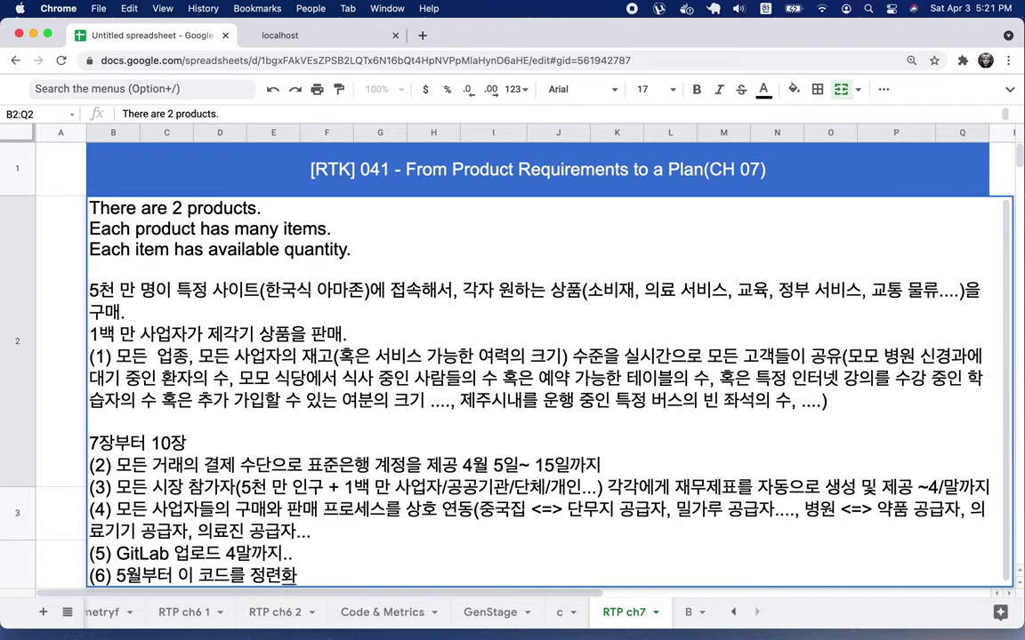
pyautogui.press('BackSpace')
# Step: Append the deadline "=> 올해 말까지." to item (6) and commit the cell
pyautogui.write('=> 올해')
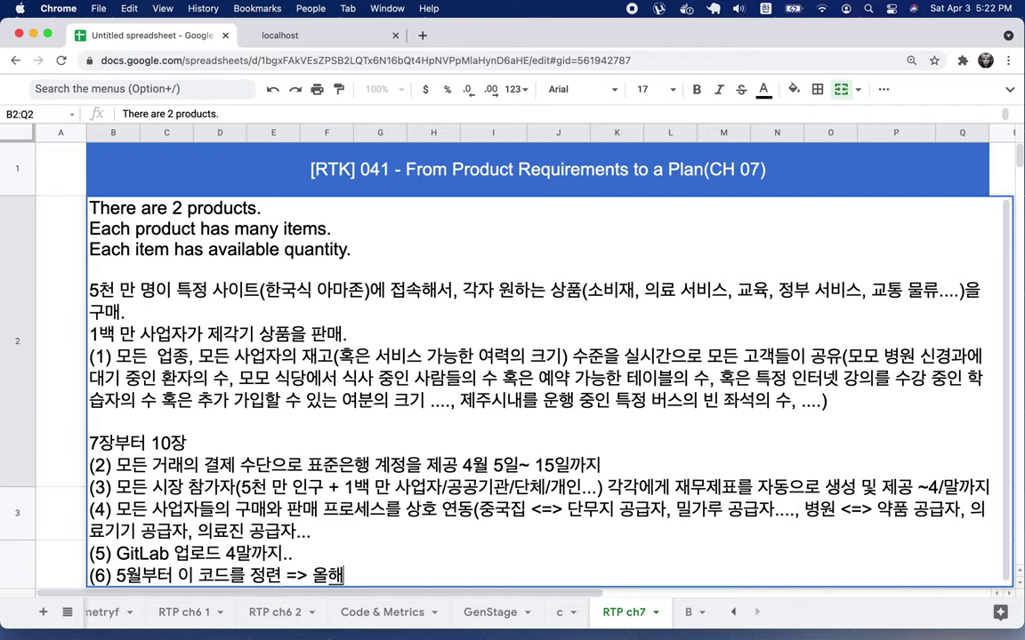
pyautogui.write(' 마ㄹ까지.')
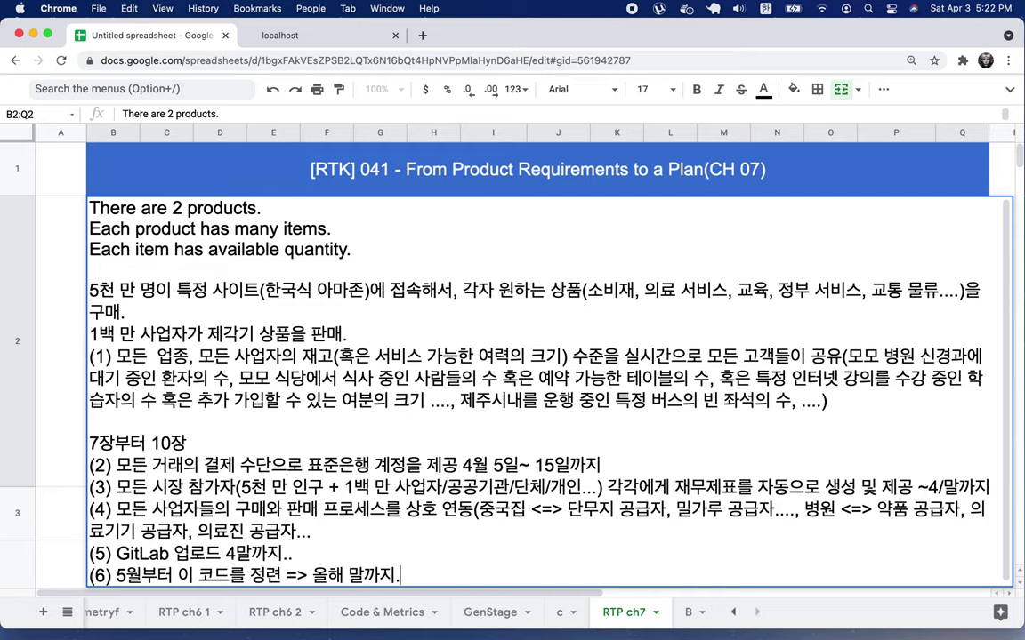
pyautogui.press('Return')
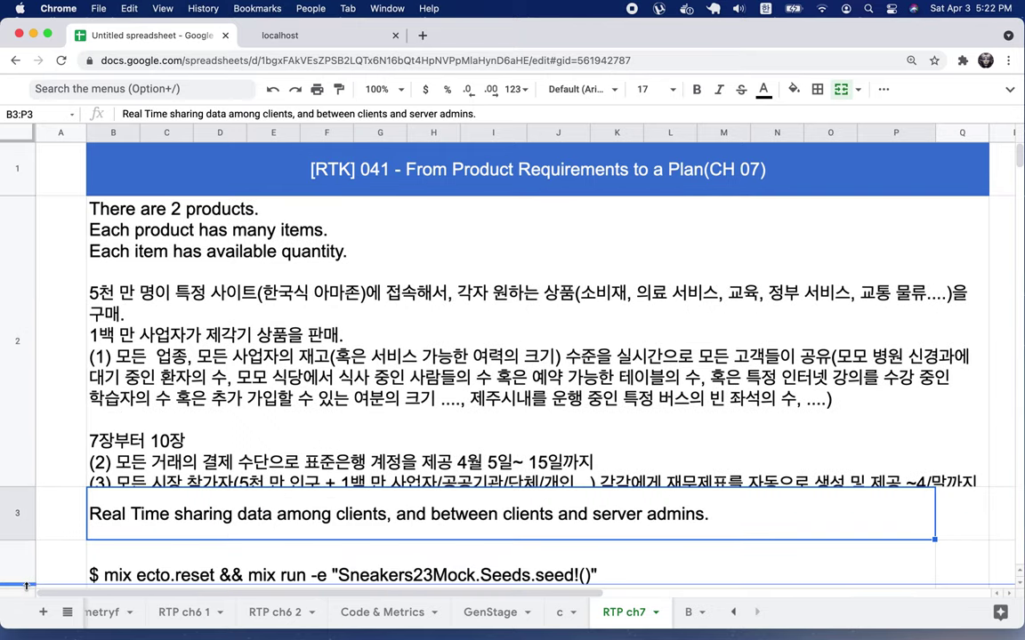
# Step: Switch to the real-time-phoenix PDF and review the Phase 1 goals and the data model in "From Product Requirements to a Plan"
pyautogui.scroll(-10, 435, 447)
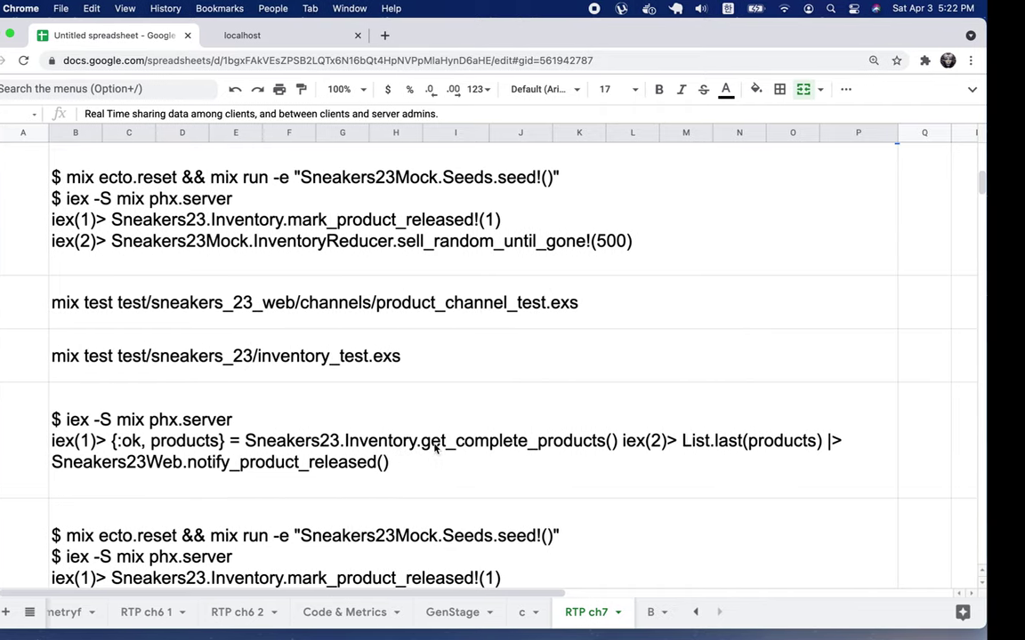
pyautogui.press('super+Tab')
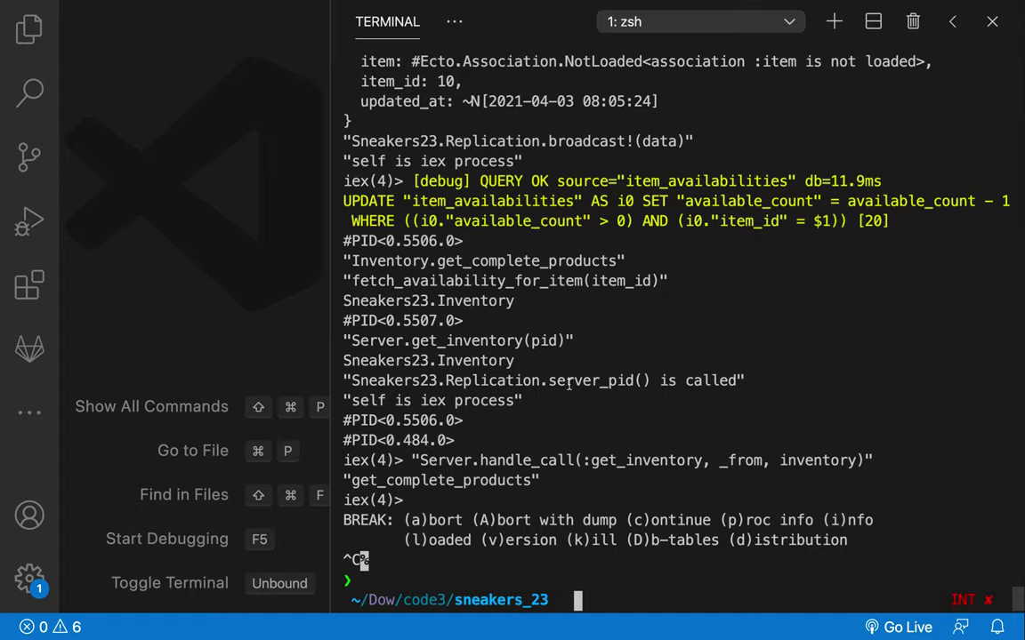
pyautogui.press('super+Tab')
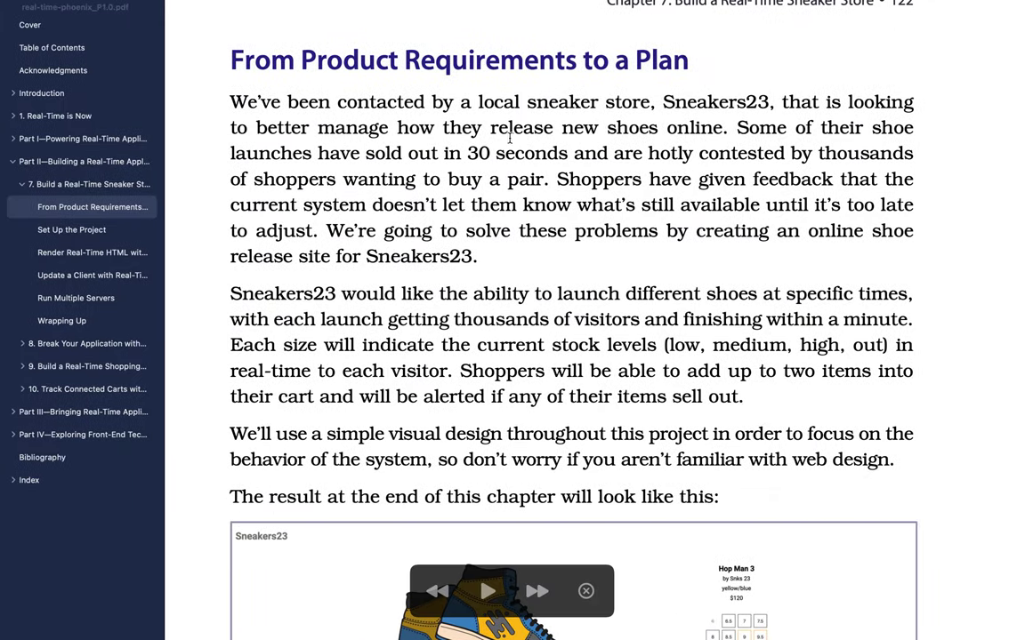
pyautogui.scroll(-3, 509, 216)
pyautogui.scroll(-10, 508, 216)
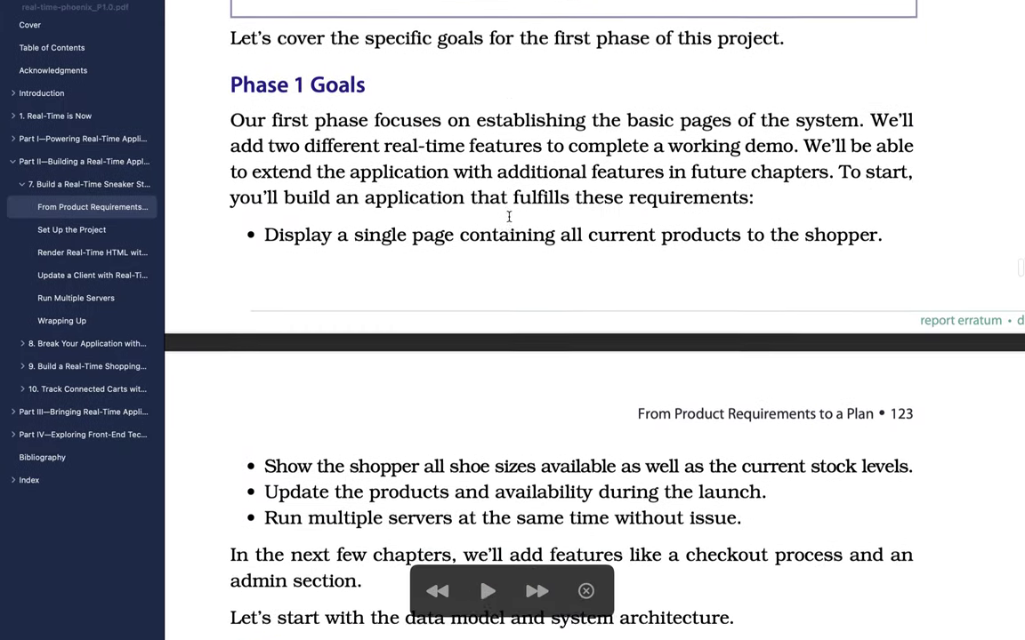
pyautogui.scroll(-3, 508, 216)
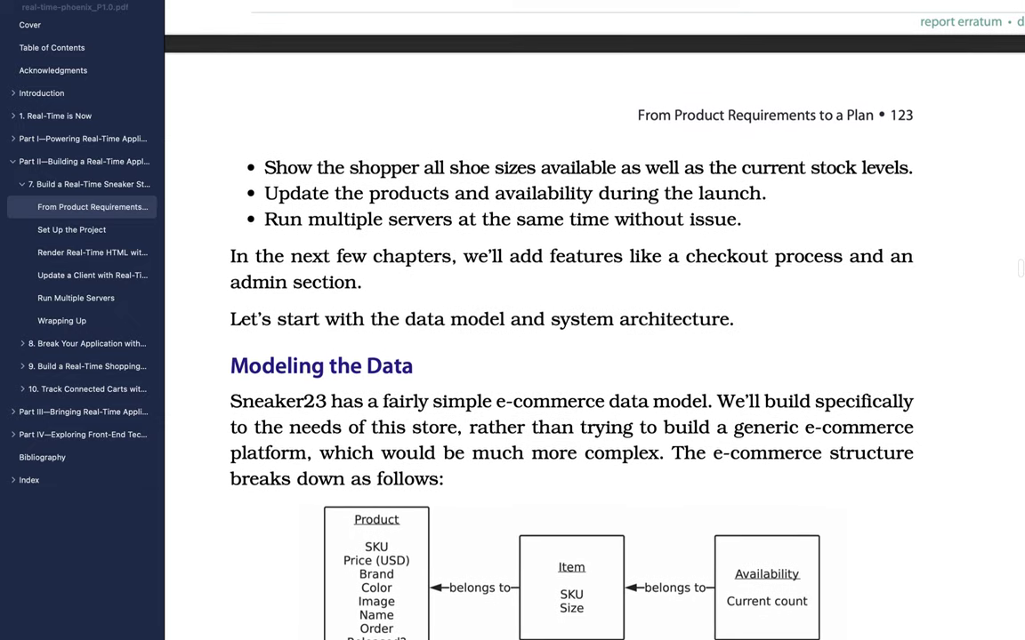
pyautogui.scroll(-1, 569, 320)
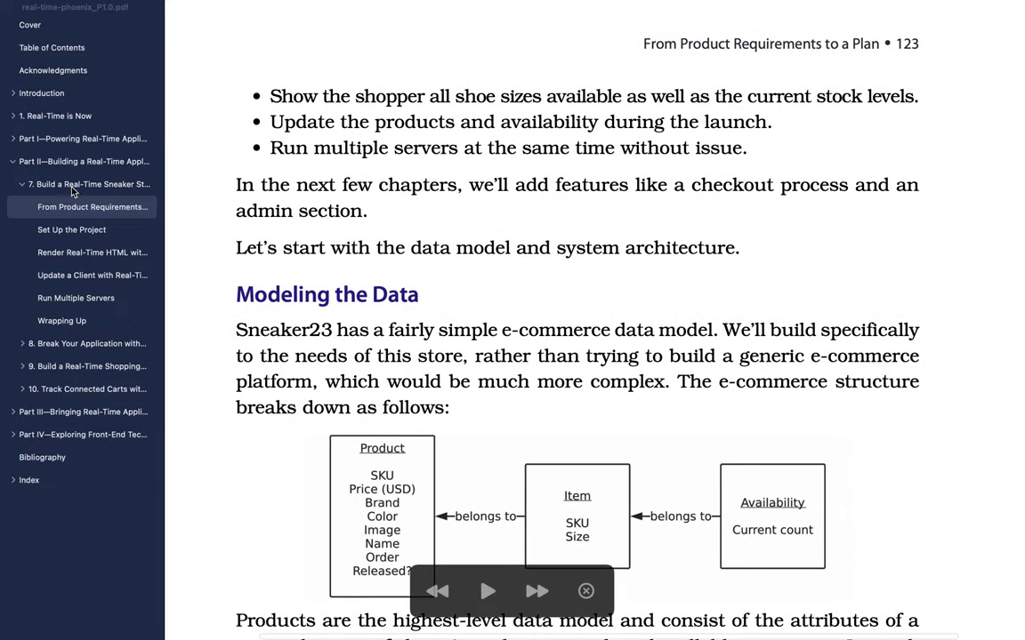